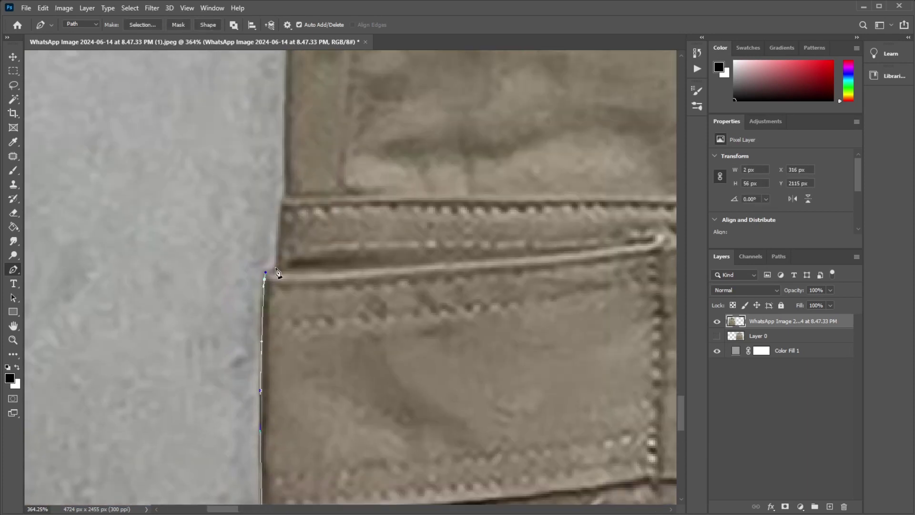
Step: Add pen anchors up the trousers' left edge, ending at the pocket corner
{"action": "scroll", "coordinate": [276, 272], "scroll_direction": "down", "scroll_amount": 2}
{"action": "scroll", "coordinate": [307, 366], "scroll_direction": "up", "scroll_amount": 3}
{"action": "left_click", "coordinate": [329, 262]}
{"action": "left_click_drag", "start_coordinate": [369, 201], "coordinate": [386, 436]}
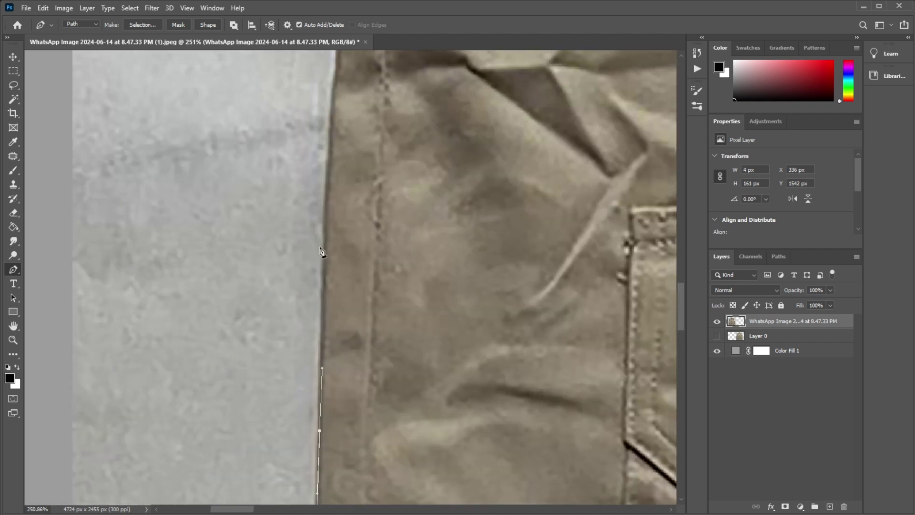
{"action": "left_click_drag", "start_coordinate": [363, 177], "coordinate": [306, 321]}
{"action": "scroll", "coordinate": [321, 190], "scroll_direction": "up", "scroll_amount": 2}
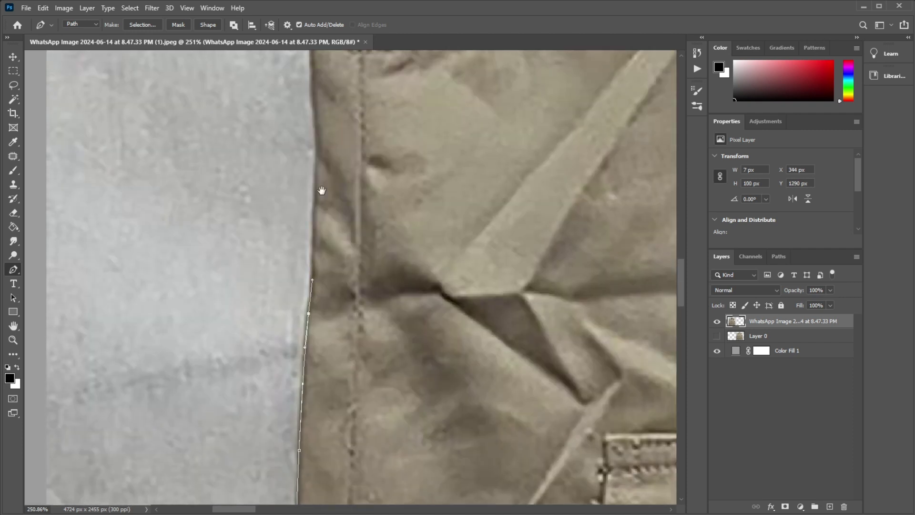
{"action": "scroll", "coordinate": [302, 169], "scroll_direction": "up", "scroll_amount": 2}
{"action": "scroll", "coordinate": [306, 302], "scroll_direction": "up", "scroll_amount": 2}
{"action": "left_click", "coordinate": [291, 296]}
{"action": "scroll", "coordinate": [290, 314], "scroll_direction": "up", "scroll_amount": 2}
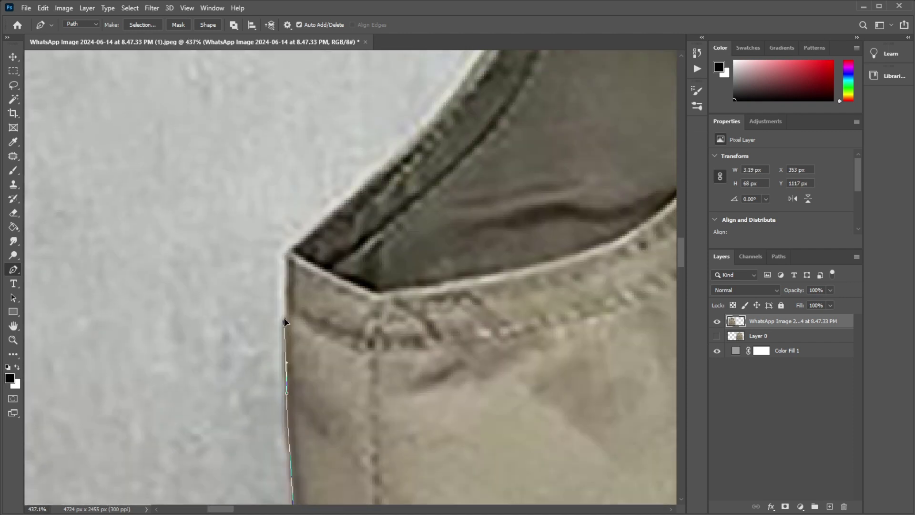
{"action": "scroll", "coordinate": [286, 305], "scroll_direction": "up", "scroll_amount": 1}
{"action": "left_click", "coordinate": [285, 286]}
Step: Continue the path with anchors following the curved pocket opening upward
{"action": "left_click", "coordinate": [318, 261]}
{"action": "mouse_move", "coordinate": [319, 261]}
{"action": "left_mouse_down"}
{"action": "mouse_move", "coordinate": [240, 292]}
{"action": "mouse_move", "coordinate": [213, 395]}
{"action": "left_mouse_up"}
{"action": "left_click", "coordinate": [322, 310]}
{"action": "left_click", "coordinate": [354, 272]}
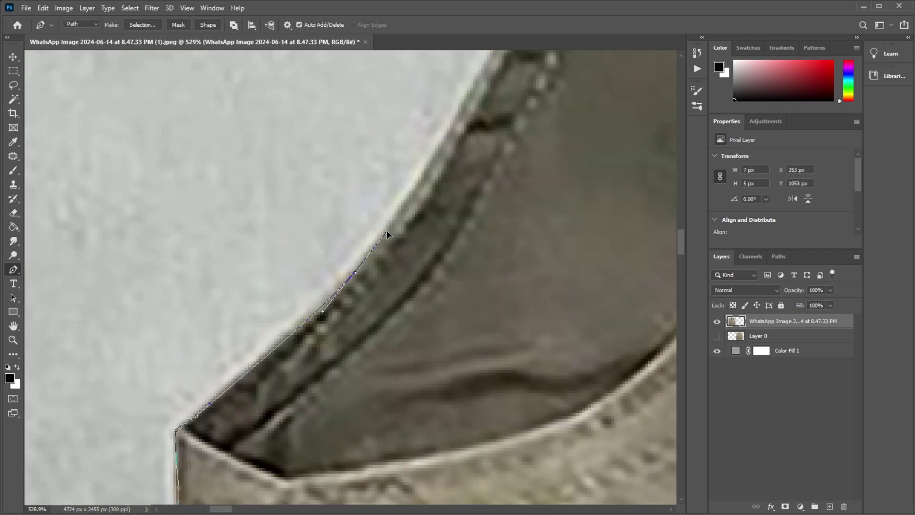
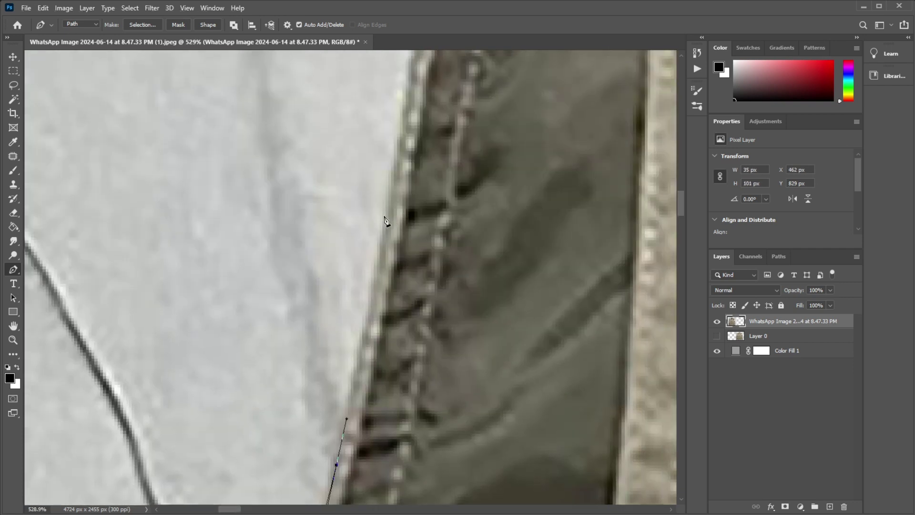
Step: Trace the pen path around the vest's shoulder corner with curved anchors
{"action": "left_click", "coordinate": [403, 116]}
{"action": "left_click_drag", "start_coordinate": [450, 103], "coordinate": [265, 411]}
{"action": "left_click_drag", "start_coordinate": [330, 351], "coordinate": [269, 315]}
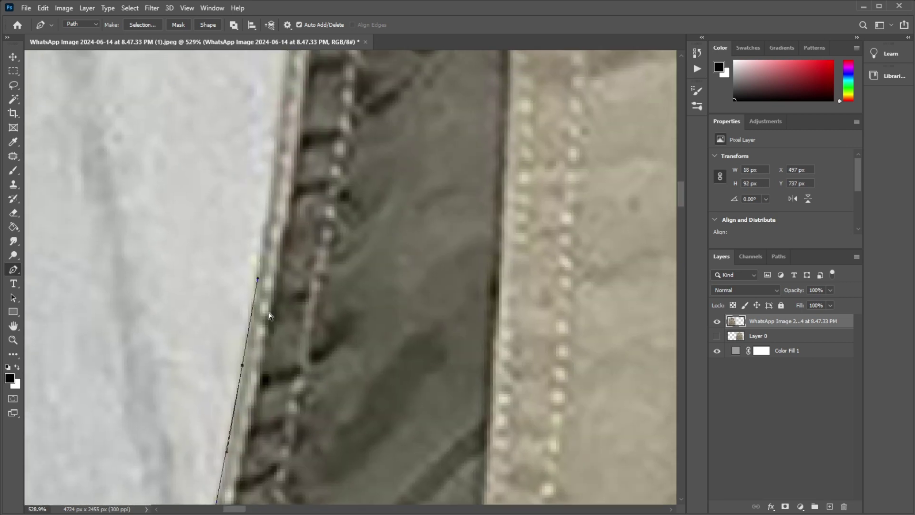
{"action": "mouse_move", "coordinate": [270, 214]}
{"action": "left_mouse_down"}
{"action": "mouse_move", "coordinate": [353, 109]}
{"action": "mouse_move", "coordinate": [353, 305]}
{"action": "left_mouse_up"}
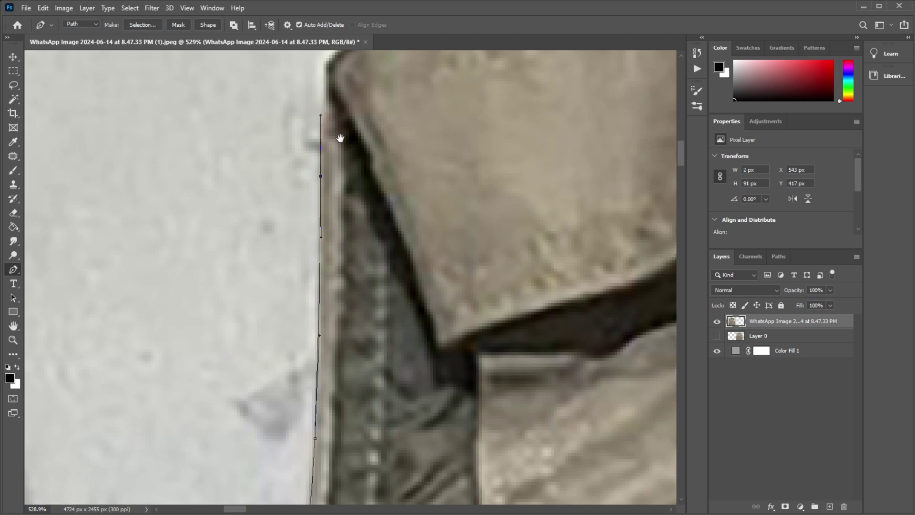
{"action": "left_click_drag", "start_coordinate": [339, 138], "coordinate": [339, 265]}
{"action": "left_click_drag", "start_coordinate": [337, 181], "coordinate": [358, 165]}
{"action": "mouse_move", "coordinate": [391, 177]}
{"action": "left_mouse_down"}
{"action": "mouse_move", "coordinate": [344, 231]}
{"action": "mouse_move", "coordinate": [148, 297]}
{"action": "left_mouse_up"}
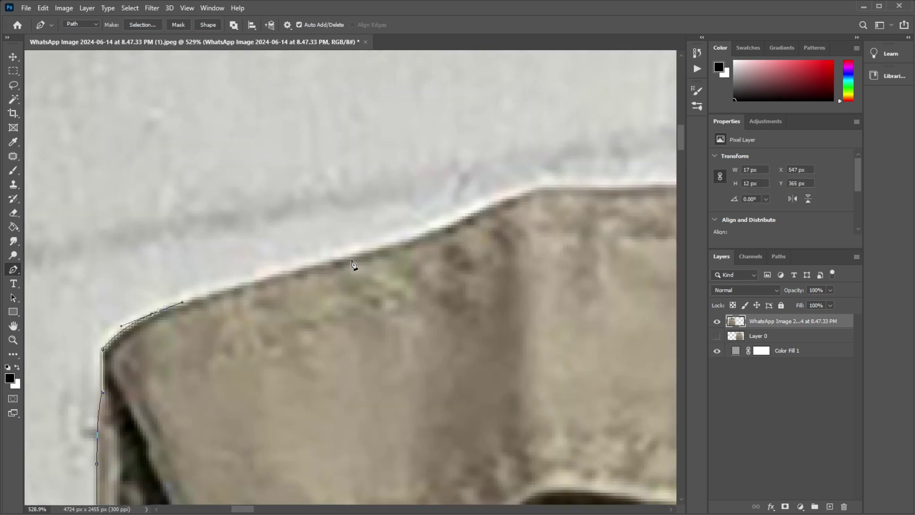
{"action": "left_click", "coordinate": [381, 243]}
{"action": "left_click_drag", "start_coordinate": [418, 233], "coordinate": [305, 282]}
Step: Continue the path along the shoulder's top edge to the flap corner
{"action": "mouse_move", "coordinate": [463, 246]}
{"action": "left_mouse_down"}
{"action": "mouse_move", "coordinate": [314, 257]}
{"action": "mouse_move", "coordinate": [328, 244]}
{"action": "left_mouse_up"}
{"action": "mouse_move", "coordinate": [479, 236]}
{"action": "left_mouse_down"}
{"action": "mouse_move", "coordinate": [245, 257]}
{"action": "mouse_move", "coordinate": [354, 389]}
{"action": "mouse_move", "coordinate": [323, 268]}
{"action": "left_mouse_up"}
{"action": "mouse_move", "coordinate": [383, 285]}
{"action": "left_mouse_down"}
{"action": "mouse_move", "coordinate": [590, 290]}
{"action": "mouse_move", "coordinate": [462, 250]}
{"action": "left_mouse_up"}
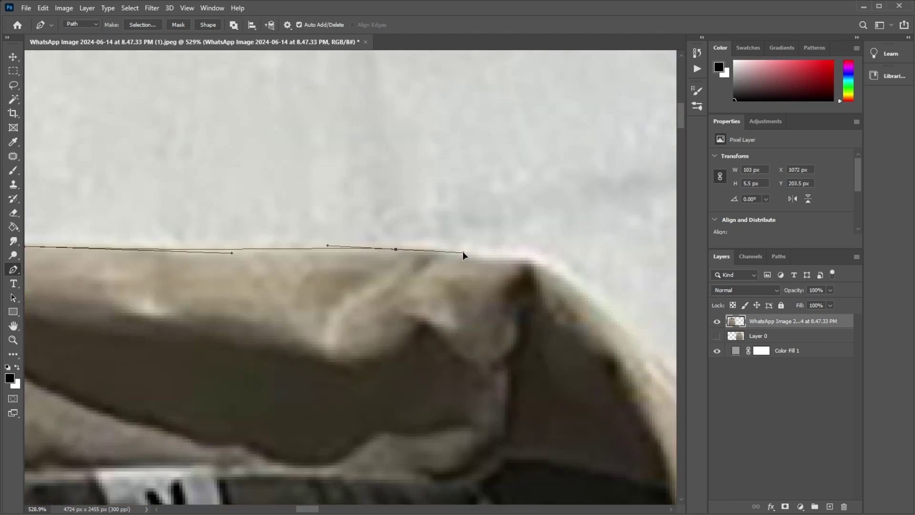
{"action": "left_click", "coordinate": [521, 259]}
{"action": "left_click_drag", "start_coordinate": [594, 327], "coordinate": [411, 227]}
{"action": "left_click_drag", "start_coordinate": [496, 334], "coordinate": [373, 231]}
{"action": "left_click_drag", "start_coordinate": [357, 213], "coordinate": [372, 240]}
{"action": "mouse_move", "coordinate": [388, 269]}
{"action": "left_mouse_down"}
{"action": "mouse_move", "coordinate": [461, 245]}
{"action": "mouse_move", "coordinate": [435, 204]}
{"action": "mouse_move", "coordinate": [442, 215]}
{"action": "left_mouse_up"}
{"action": "left_click_drag", "start_coordinate": [303, 173], "coordinate": [360, 194]}
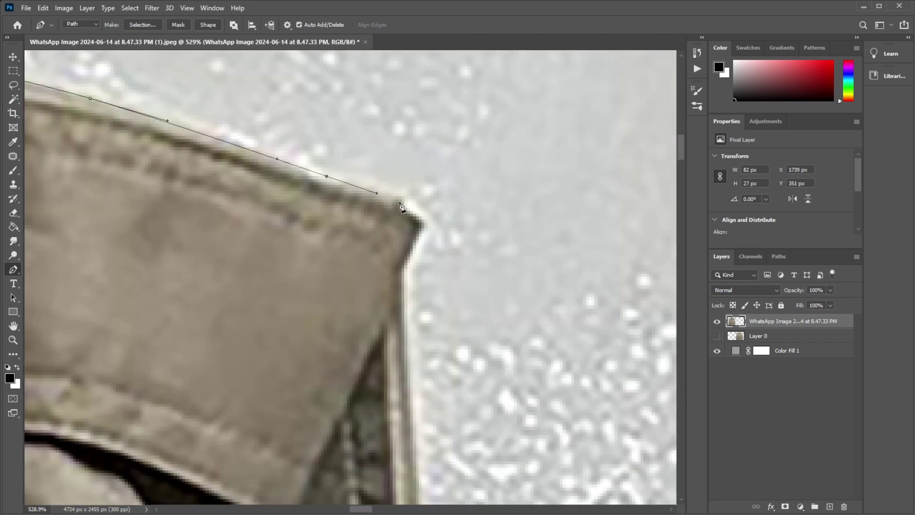
Step: Extend the path down the vest's vertical side edge and around its curve
{"action": "left_click_drag", "start_coordinate": [437, 341], "coordinate": [398, 198]}
{"action": "left_click_drag", "start_coordinate": [363, 429], "coordinate": [333, 290]}
{"action": "left_click", "coordinate": [338, 416]}
{"action": "mouse_move", "coordinate": [348, 496]}
{"action": "left_mouse_down"}
{"action": "mouse_move", "coordinate": [277, 442]}
{"action": "mouse_move", "coordinate": [274, 305]}
{"action": "left_mouse_up"}
{"action": "left_click", "coordinate": [263, 388]}
{"action": "mouse_move", "coordinate": [289, 473]}
{"action": "left_mouse_down"}
{"action": "mouse_move", "coordinate": [260, 438]}
{"action": "mouse_move", "coordinate": [245, 272]}
{"action": "left_mouse_up"}
{"action": "left_click", "coordinate": [256, 362]}
{"action": "left_click_drag", "start_coordinate": [345, 502], "coordinate": [261, 336]}
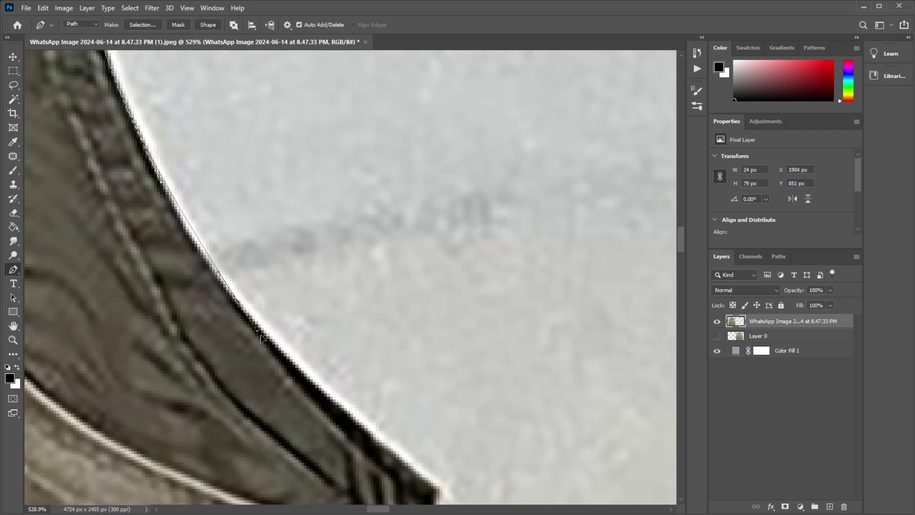
{"action": "left_click", "coordinate": [291, 363]}
{"action": "left_click_drag", "start_coordinate": [291, 363], "coordinate": [220, 258]}
Step: Add pen anchors further down the vest's side edge
{"action": "scroll", "coordinate": [296, 323], "scroll_direction": "down", "scroll_amount": 3}
{"action": "left_click", "coordinate": [357, 257]}
{"action": "scroll", "coordinate": [357, 256], "scroll_direction": "down", "scroll_amount": 3}
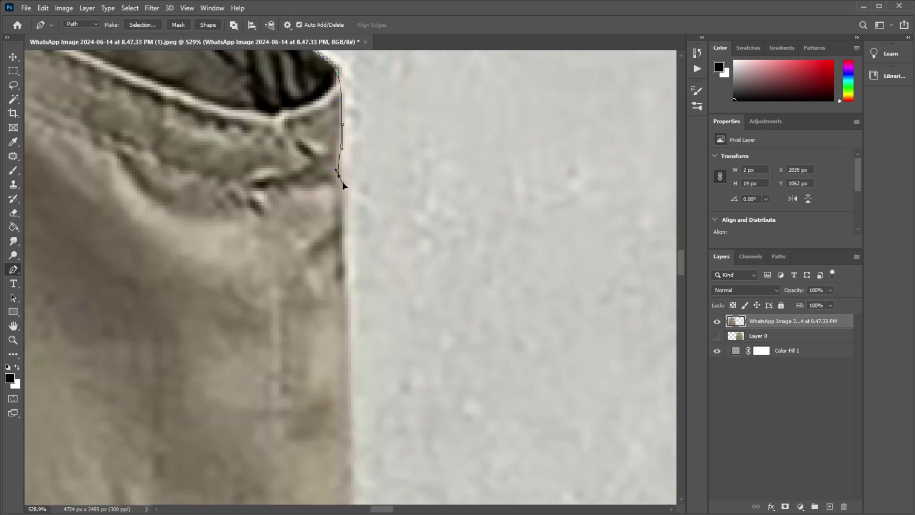
{"action": "scroll", "coordinate": [341, 184], "scroll_direction": "down", "scroll_amount": 3}
{"action": "left_click", "coordinate": [329, 302]}
{"action": "scroll", "coordinate": [328, 302], "scroll_direction": "down", "scroll_amount": 3}
{"action": "scroll", "coordinate": [352, 360], "scroll_direction": "down", "scroll_amount": 2}
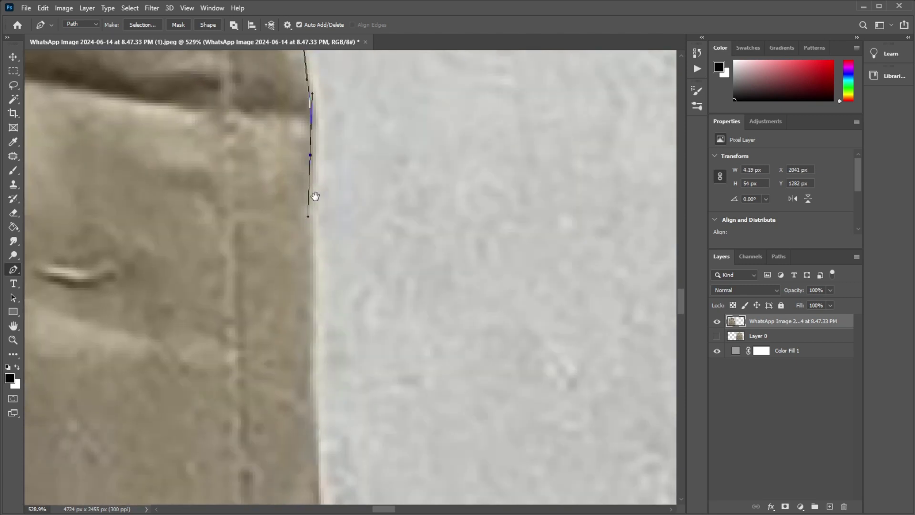
{"action": "scroll", "coordinate": [313, 198], "scroll_direction": "down", "scroll_amount": 2}
{"action": "scroll", "coordinate": [286, 214], "scroll_direction": "down", "scroll_amount": 2}
{"action": "scroll", "coordinate": [328, 268], "scroll_direction": "down", "scroll_amount": 1}
{"action": "scroll", "coordinate": [328, 269], "scroll_direction": "up", "scroll_amount": 1}
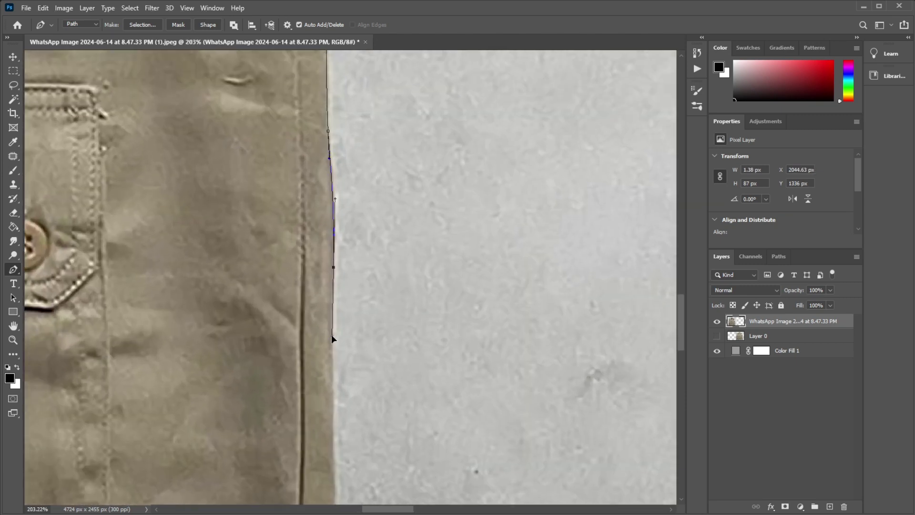
{"action": "scroll", "coordinate": [328, 248], "scroll_direction": "down", "scroll_amount": 2}
{"action": "scroll", "coordinate": [328, 215], "scroll_direction": "down", "scroll_amount": 2}
{"action": "scroll", "coordinate": [332, 373], "scroll_direction": "up", "scroll_amount": 2}
Step: Anchor the path down the waistband edge to the hem's bottom corner
{"action": "left_click", "coordinate": [333, 348]}
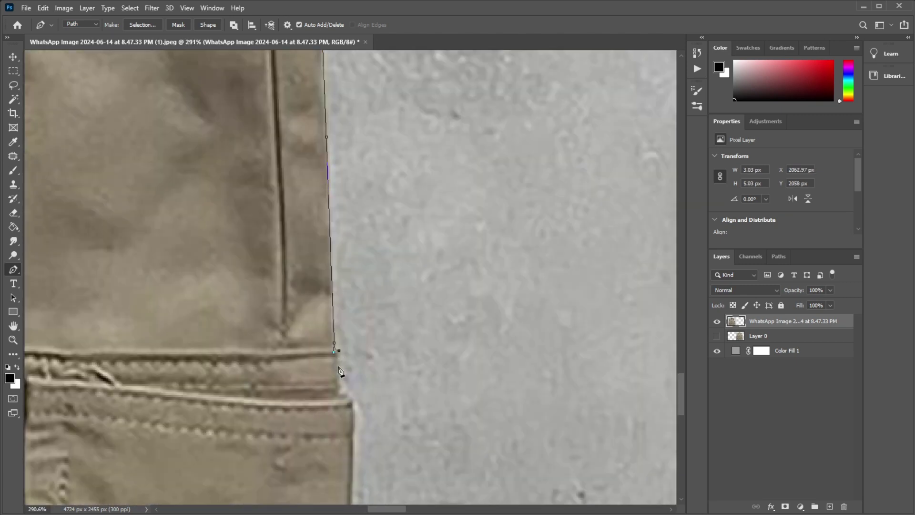
{"action": "left_click", "coordinate": [352, 401]}
{"action": "scroll", "coordinate": [352, 405], "scroll_direction": "down", "scroll_amount": 2}
{"action": "scroll", "coordinate": [356, 202], "scroll_direction": "up", "scroll_amount": 4}
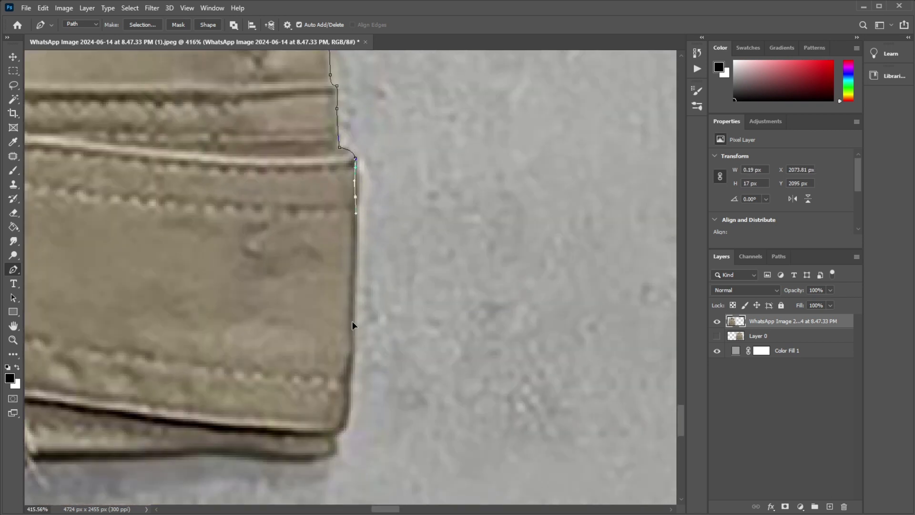
{"action": "left_click", "coordinate": [350, 416]}
{"action": "scroll", "coordinate": [379, 298], "scroll_direction": "down", "scroll_amount": 3}
{"action": "scroll", "coordinate": [371, 327], "scroll_direction": "down", "scroll_amount": 3}
Step: Trace the bottom hem leftward through its dip and seam gap to the lower-left corner
{"action": "left_click", "coordinate": [526, 296]}
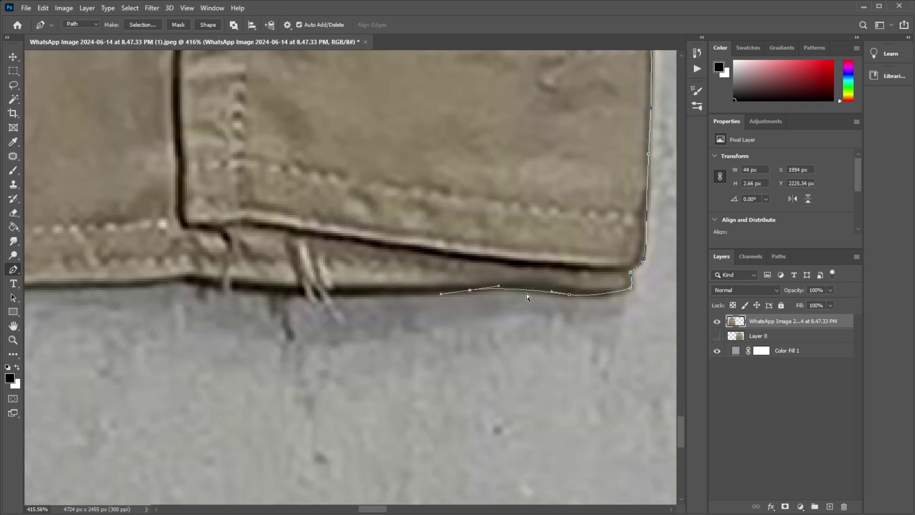
{"action": "left_click", "coordinate": [410, 291]}
{"action": "scroll", "coordinate": [409, 291], "scroll_direction": "left", "scroll_amount": 3}
{"action": "scroll", "coordinate": [341, 312], "scroll_direction": "left", "scroll_amount": 3}
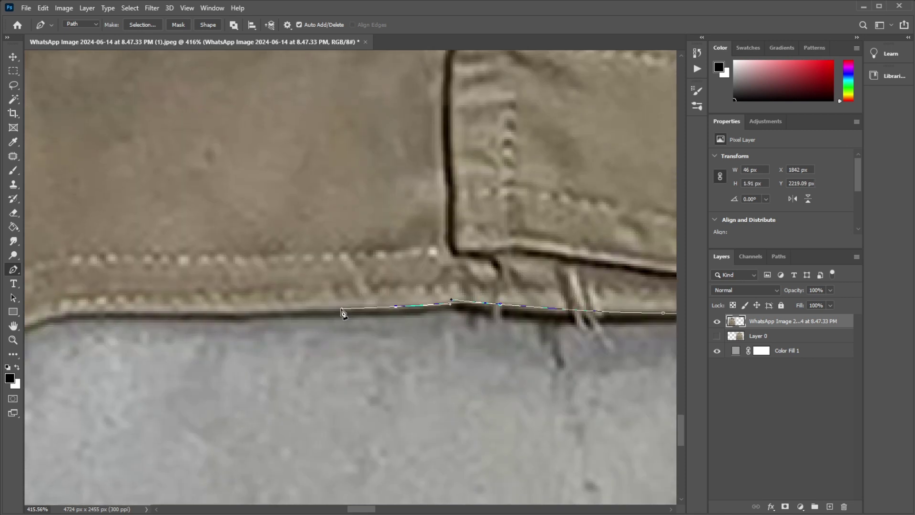
{"action": "scroll", "coordinate": [310, 316], "scroll_direction": "left", "scroll_amount": 3}
{"action": "scroll", "coordinate": [376, 291], "scroll_direction": "left", "scroll_amount": 3}
{"action": "scroll", "coordinate": [377, 290], "scroll_direction": "left", "scroll_amount": 3}
{"action": "left_click_drag", "start_coordinate": [530, 313], "coordinate": [495, 312]}
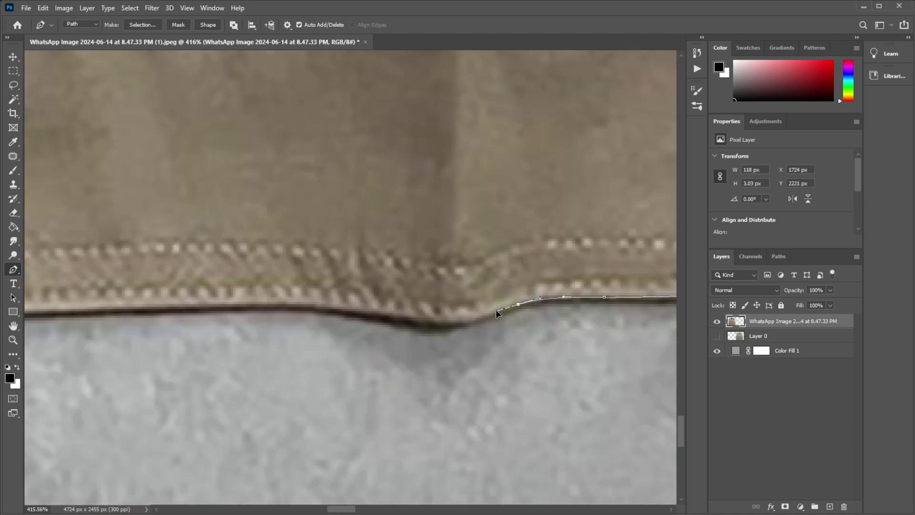
{"action": "scroll", "coordinate": [495, 313], "scroll_direction": "left", "scroll_amount": 2}
{"action": "scroll", "coordinate": [379, 398], "scroll_direction": "left", "scroll_amount": 3}
{"action": "scroll", "coordinate": [400, 290], "scroll_direction": "left", "scroll_amount": 3}
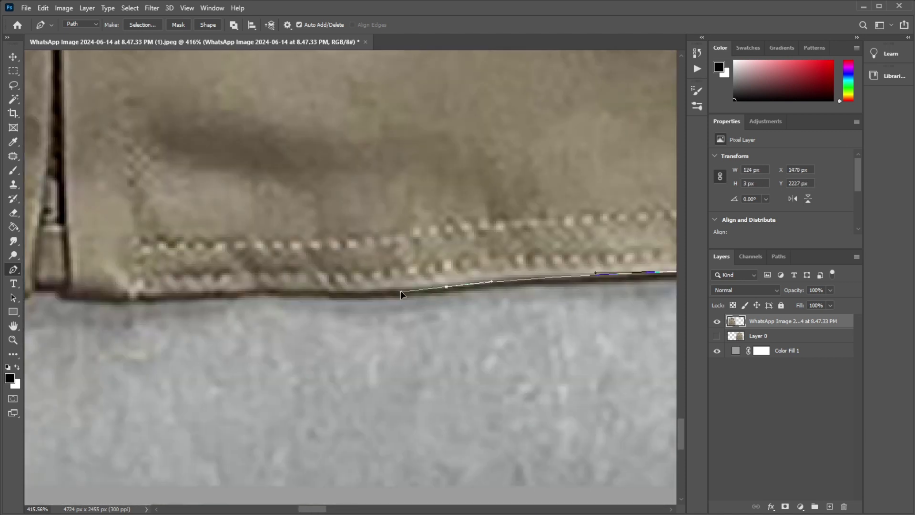
{"action": "scroll", "coordinate": [306, 335], "scroll_direction": "left", "scroll_amount": 3}
{"action": "scroll", "coordinate": [343, 322], "scroll_direction": "left", "scroll_amount": 3}
{"action": "left_click", "coordinate": [292, 374]}
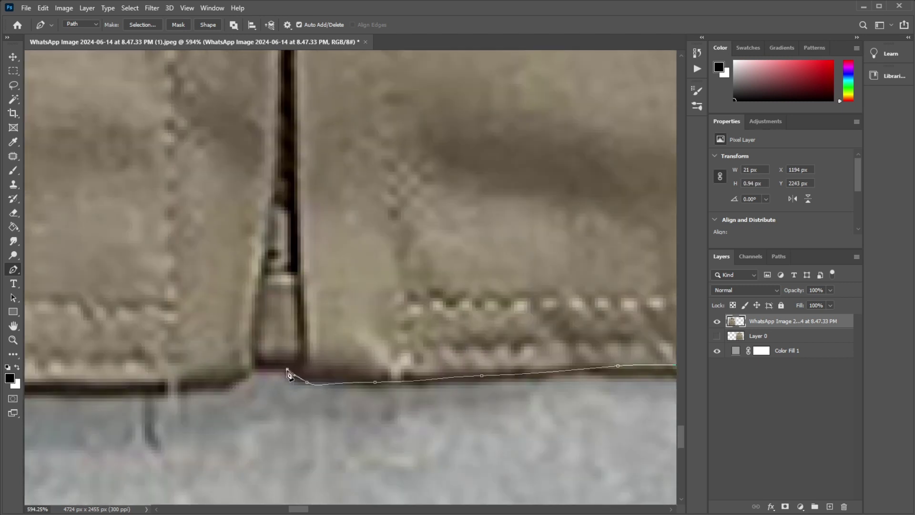
{"action": "scroll", "coordinate": [292, 374], "scroll_direction": "up", "scroll_amount": 2}
{"action": "scroll", "coordinate": [358, 389], "scroll_direction": "left", "scroll_amount": 3}
{"action": "scroll", "coordinate": [188, 318], "scroll_direction": "left", "scroll_amount": 3}
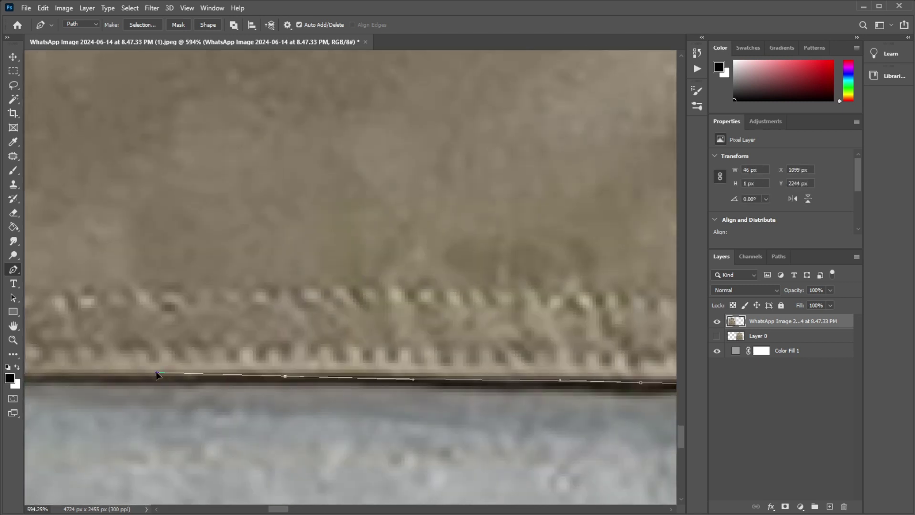
{"action": "scroll", "coordinate": [506, 352], "scroll_direction": "down", "scroll_amount": 2}
{"action": "scroll", "coordinate": [261, 380], "scroll_direction": "left", "scroll_amount": 3}
{"action": "scroll", "coordinate": [333, 366], "scroll_direction": "left", "scroll_amount": 3}
{"action": "scroll", "coordinate": [362, 368], "scroll_direction": "up", "scroll_amount": 2}
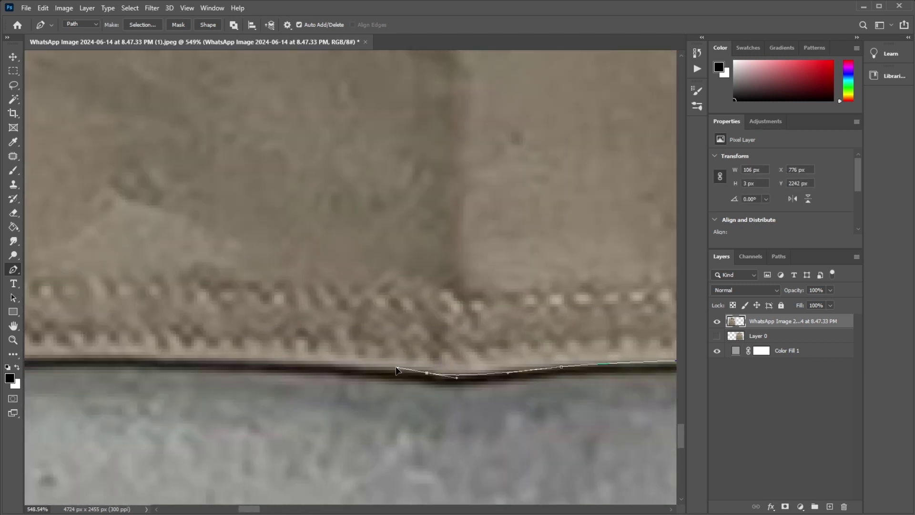
{"action": "scroll", "coordinate": [357, 367], "scroll_direction": "left", "scroll_amount": 3}
{"action": "scroll", "coordinate": [397, 337], "scroll_direction": "left", "scroll_amount": 1}
{"action": "scroll", "coordinate": [333, 357], "scroll_direction": "left", "scroll_amount": 3}
{"action": "scroll", "coordinate": [292, 369], "scroll_direction": "left", "scroll_amount": 3}
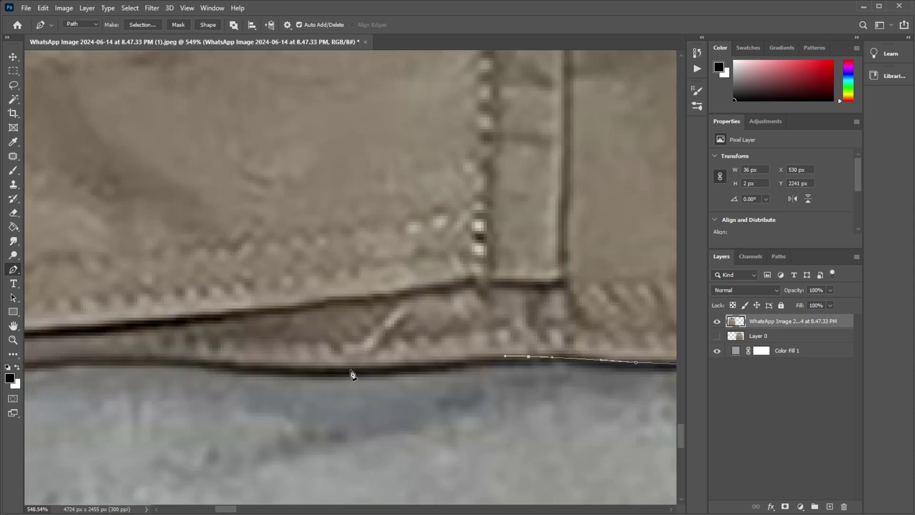
{"action": "scroll", "coordinate": [352, 374], "scroll_direction": "left", "scroll_amount": 3}
Step: Close the vest outline and convert the path into a selection
{"action": "left_click", "coordinate": [125, 368]}
{"action": "key", "text": "ctrl+Return"}
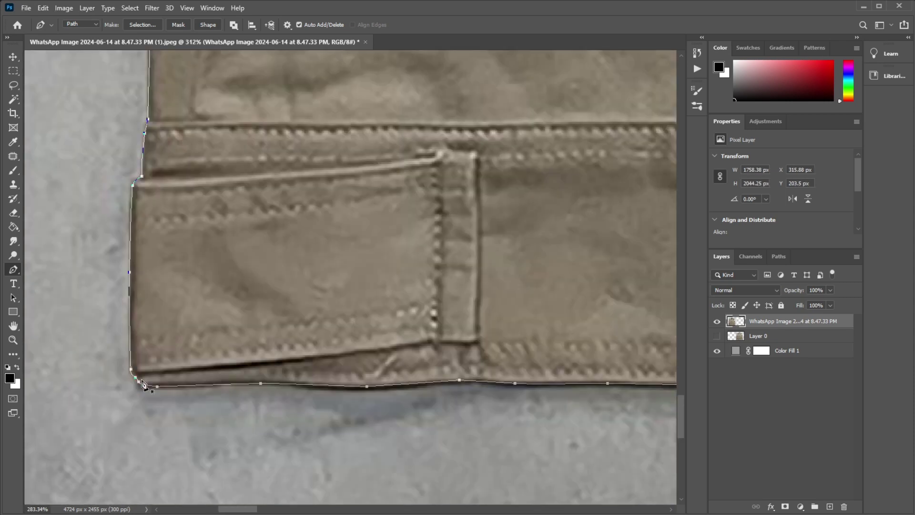
{"action": "scroll", "coordinate": [125, 369], "scroll_direction": "down", "scroll_amount": 6}
{"action": "key", "text": "w"}
Step: Refine the selection in Select and Mask, output it to Layer 1, and hide Layer 1
{"action": "left_click", "coordinate": [538, 28]}
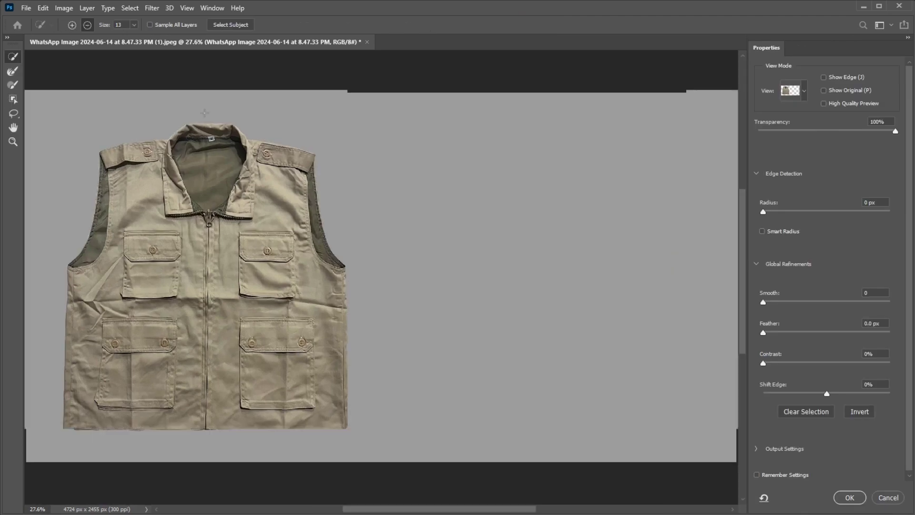
{"action": "scroll", "coordinate": [233, 141], "scroll_direction": "up", "scroll_amount": 3}
{"action": "scroll", "coordinate": [362, 238], "scroll_direction": "down", "scroll_amount": 1}
{"action": "left_click", "coordinate": [888, 497]}
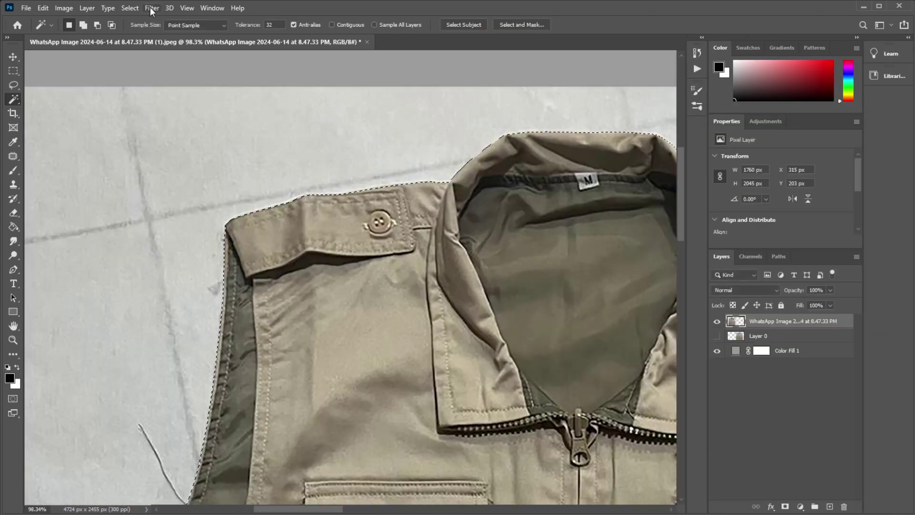
{"action": "left_click", "coordinate": [130, 8]}
{"action": "scroll", "coordinate": [258, 190], "scroll_direction": "up", "scroll_amount": 2}
{"action": "left_click", "coordinate": [522, 25]}
{"action": "scroll", "coordinate": [355, 276], "scroll_direction": "down", "scroll_amount": 5}
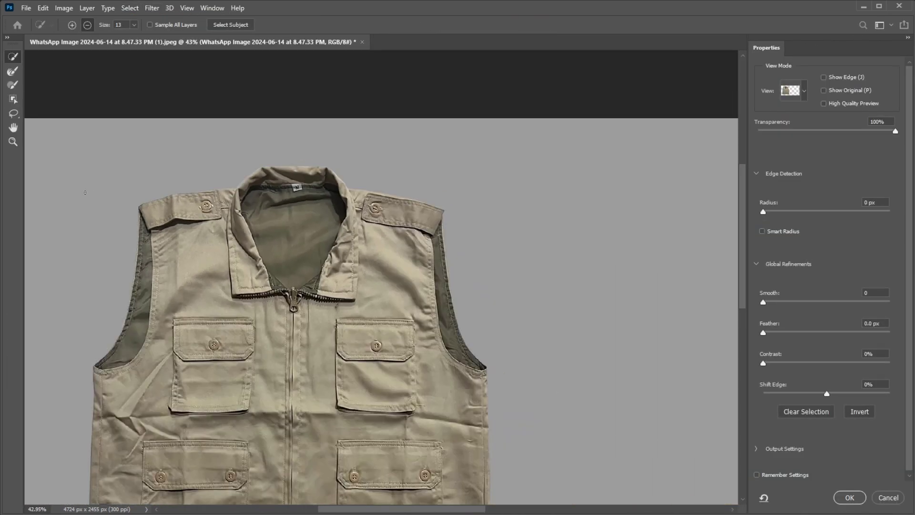
{"action": "left_click", "coordinate": [849, 497]}
{"action": "left_click", "coordinate": [761, 337]}
{"action": "left_click", "coordinate": [717, 321]}
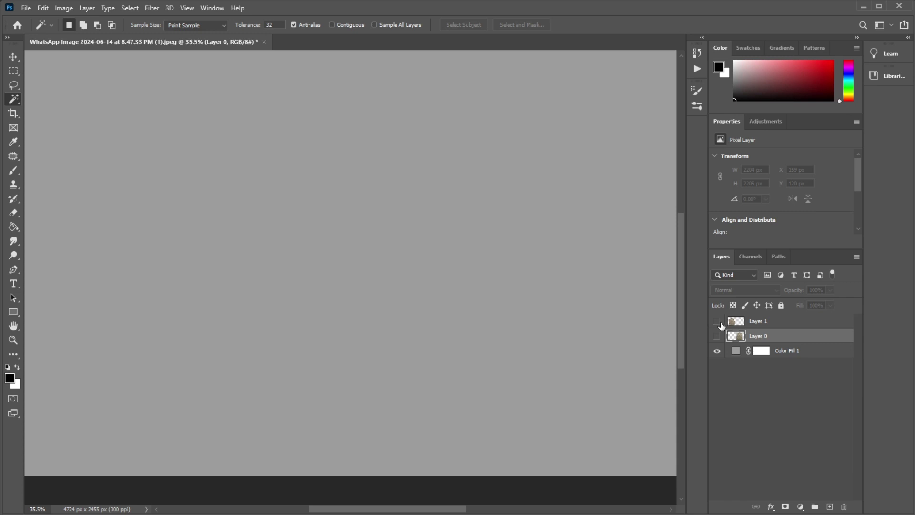
Step: Show and select the Layer 0 back-view photo and fit it in the window
{"action": "left_click", "coordinate": [718, 320]}
{"action": "left_click", "coordinate": [717, 335]}
{"action": "key", "text": "ctrl+0"}
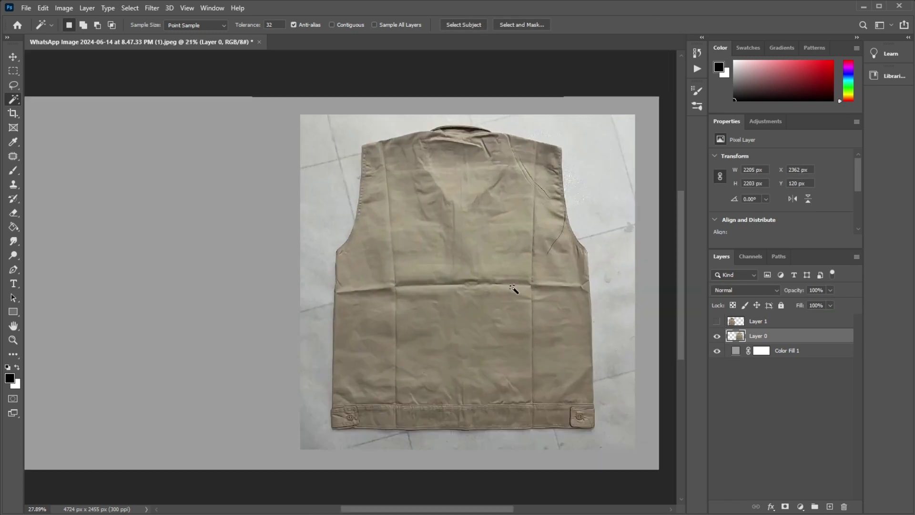
{"action": "scroll", "coordinate": [211, 213], "scroll_direction": "up", "scroll_amount": 5}
Step: Start a Pen path along the back vest's edge with curved anchors toward the shoulder
{"action": "key", "text": "p"}
{"action": "left_click_drag", "start_coordinate": [211, 212], "coordinate": [237, 267]}
{"action": "left_click_drag", "start_coordinate": [189, 381], "coordinate": [199, 375]}
{"action": "left_click_drag", "start_coordinate": [299, 271], "coordinate": [336, 224]}
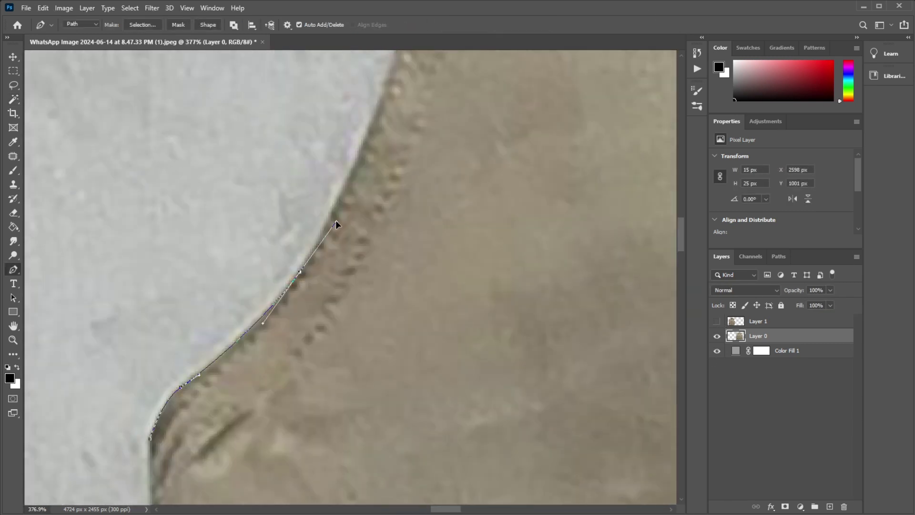
{"action": "left_click", "coordinate": [372, 203]}
{"action": "scroll", "coordinate": [373, 203], "scroll_direction": "up", "scroll_amount": 5}
{"action": "scroll", "coordinate": [359, 193], "scroll_direction": "up", "scroll_amount": 5}
{"action": "left_click", "coordinate": [373, 196]}
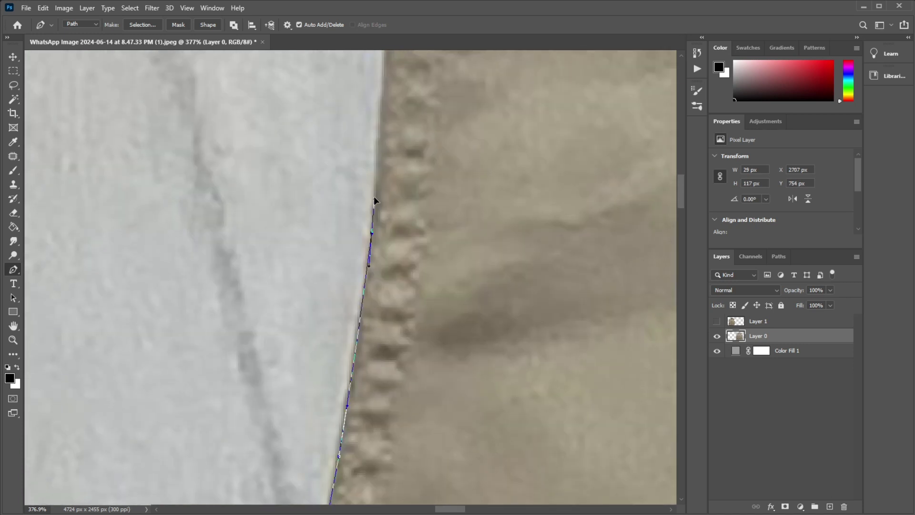
Step: Anchor the path at the vest's corner and bend it around the shoulder corner
{"action": "scroll", "coordinate": [373, 196], "scroll_direction": "up", "scroll_amount": 5}
{"action": "left_click", "coordinate": [352, 248]}
{"action": "scroll", "coordinate": [351, 248], "scroll_direction": "up", "scroll_amount": 5}
{"action": "scroll", "coordinate": [352, 248], "scroll_direction": "up", "scroll_amount": 5}
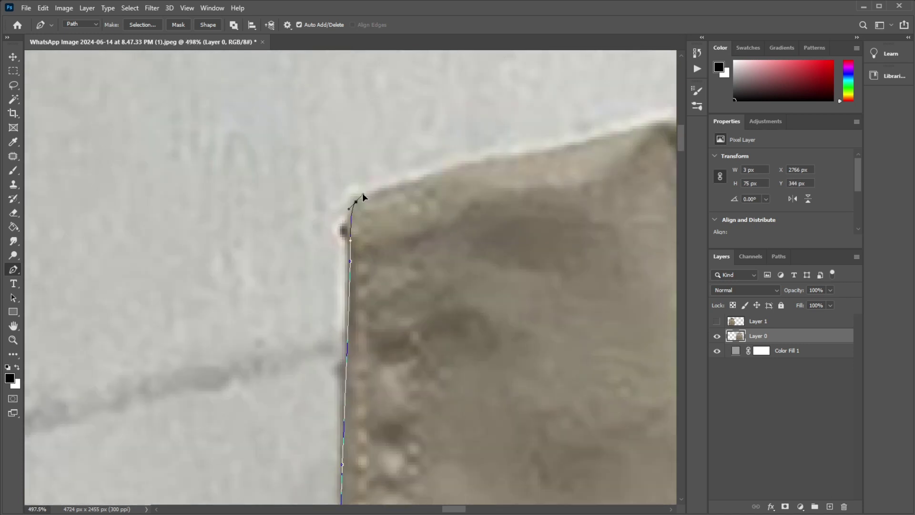
{"action": "left_click", "coordinate": [362, 193]}
{"action": "scroll", "coordinate": [362, 193], "scroll_direction": "up", "scroll_amount": 2}
{"action": "mouse_move", "coordinate": [436, 294]}
{"action": "left_mouse_down"}
{"action": "mouse_move", "coordinate": [483, 286]}
{"action": "mouse_move", "coordinate": [297, 346]}
{"action": "left_mouse_up"}
Step: Add anchors along the top edge, then undo the misplaced ones
{"action": "left_click", "coordinate": [416, 315]}
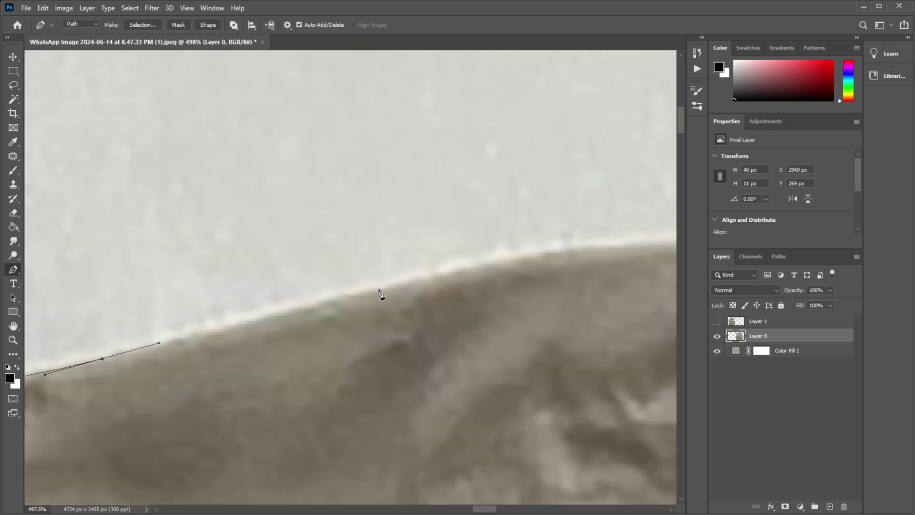
{"action": "scroll", "coordinate": [382, 292], "scroll_direction": "right", "scroll_amount": 5}
{"action": "left_click", "coordinate": [316, 265]}
{"action": "scroll", "coordinate": [317, 265], "scroll_direction": "right", "scroll_amount": 3}
{"action": "left_click", "coordinate": [185, 339]}
{"action": "scroll", "coordinate": [185, 339], "scroll_direction": "up", "scroll_amount": 3}
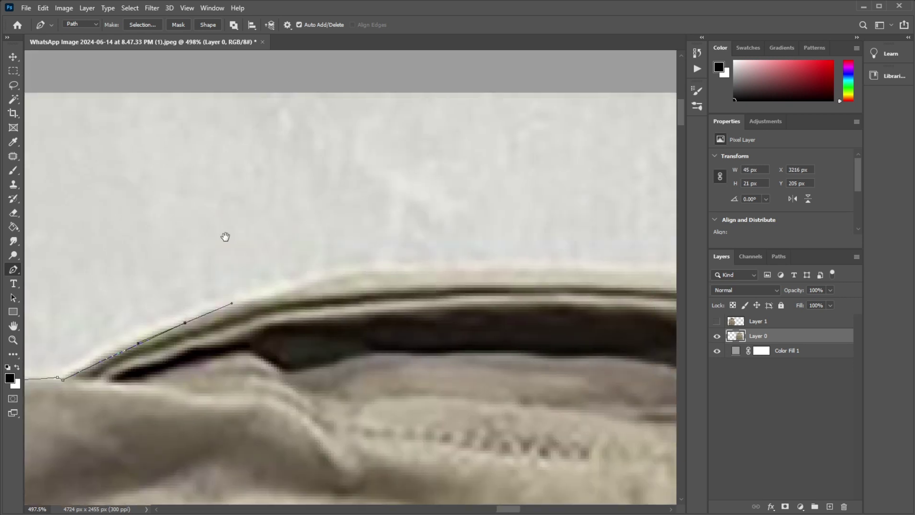
{"action": "key", "text": "ctrl+z"}
{"action": "key", "text": "ctrl+z"}
{"action": "key", "text": "ctrl+z"}
{"action": "scroll", "coordinate": [188, 336], "scroll_direction": "left", "scroll_amount": 3}
{"action": "scroll", "coordinate": [269, 290], "scroll_direction": "right", "scroll_amount": 3}
Step: Re-anchor the path along the collar's top edge and the vest's upper edge
{"action": "left_click", "coordinate": [331, 288]}
{"action": "scroll", "coordinate": [331, 288], "scroll_direction": "right", "scroll_amount": 3}
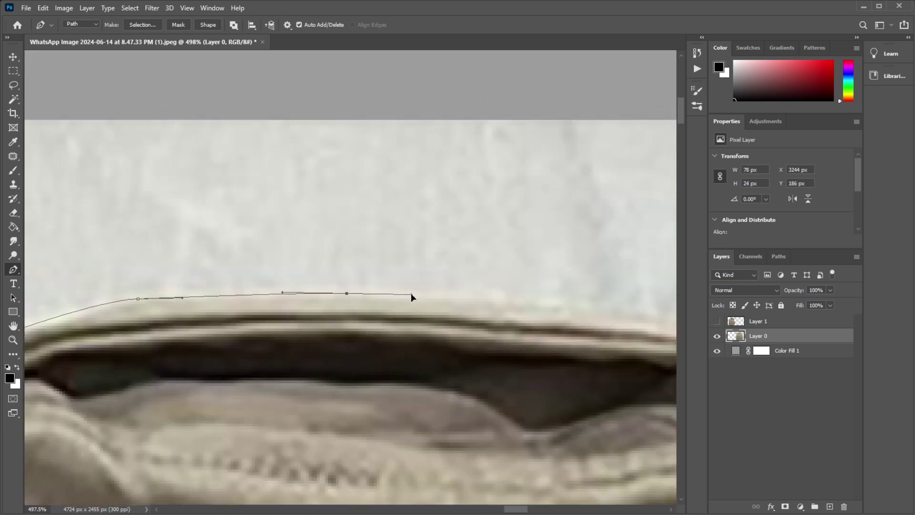
{"action": "left_click", "coordinate": [410, 293]}
{"action": "scroll", "coordinate": [411, 293], "scroll_direction": "right", "scroll_amount": 3}
{"action": "left_click", "coordinate": [319, 271]}
{"action": "left_click", "coordinate": [376, 283]}
{"action": "scroll", "coordinate": [380, 284], "scroll_direction": "right", "scroll_amount": 5}
{"action": "scroll", "coordinate": [380, 285], "scroll_direction": "down", "scroll_amount": 2}
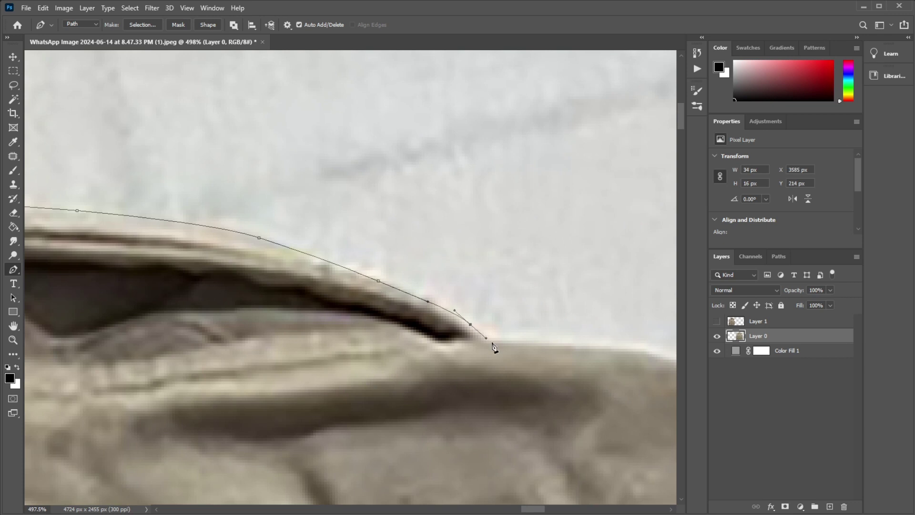
{"action": "scroll", "coordinate": [493, 348], "scroll_direction": "right", "scroll_amount": 3}
Step: Extend the path along the upper edge to the vest's top-right corner
{"action": "left_click", "coordinate": [310, 272]}
{"action": "scroll", "coordinate": [363, 270], "scroll_direction": "right", "scroll_amount": 3}
{"action": "left_click", "coordinate": [363, 270]}
{"action": "scroll", "coordinate": [353, 258], "scroll_direction": "right", "scroll_amount": 3}
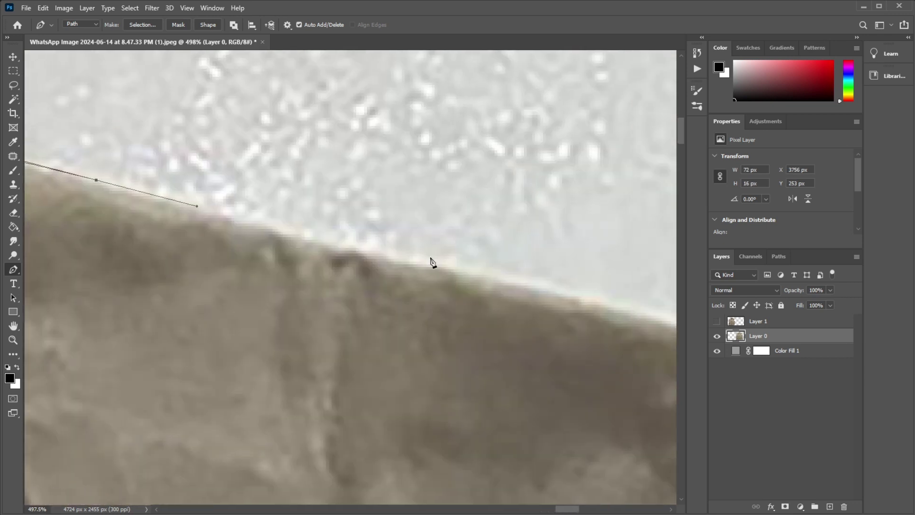
{"action": "scroll", "coordinate": [513, 284], "scroll_direction": "right", "scroll_amount": 3}
{"action": "left_click", "coordinate": [367, 286]}
{"action": "scroll", "coordinate": [367, 286], "scroll_direction": "down", "scroll_amount": 3}
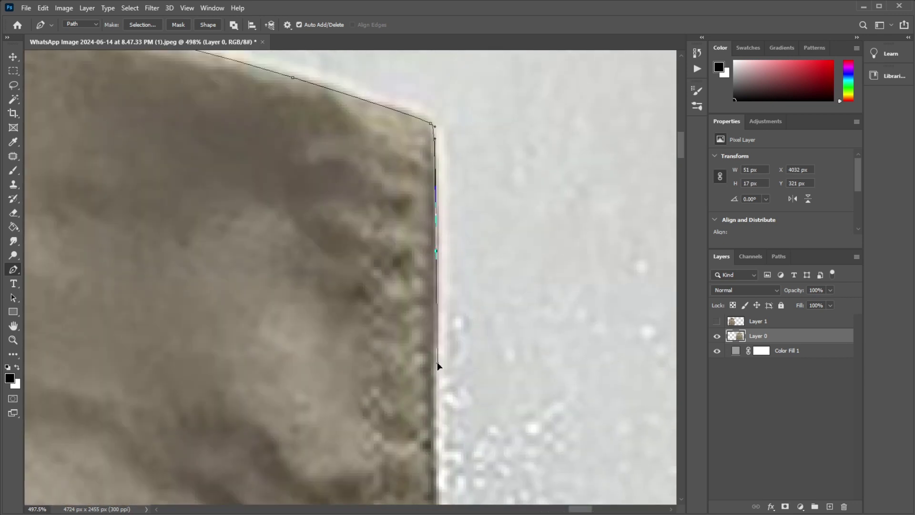
{"action": "scroll", "coordinate": [434, 143], "scroll_direction": "right", "scroll_amount": 3}
{"action": "scroll", "coordinate": [434, 143], "scroll_direction": "down", "scroll_amount": 3}
Step: Run the path down the vest's right side with several more anchors
{"action": "left_click", "coordinate": [390, 245]}
{"action": "scroll", "coordinate": [390, 275], "scroll_direction": "down", "scroll_amount": 3}
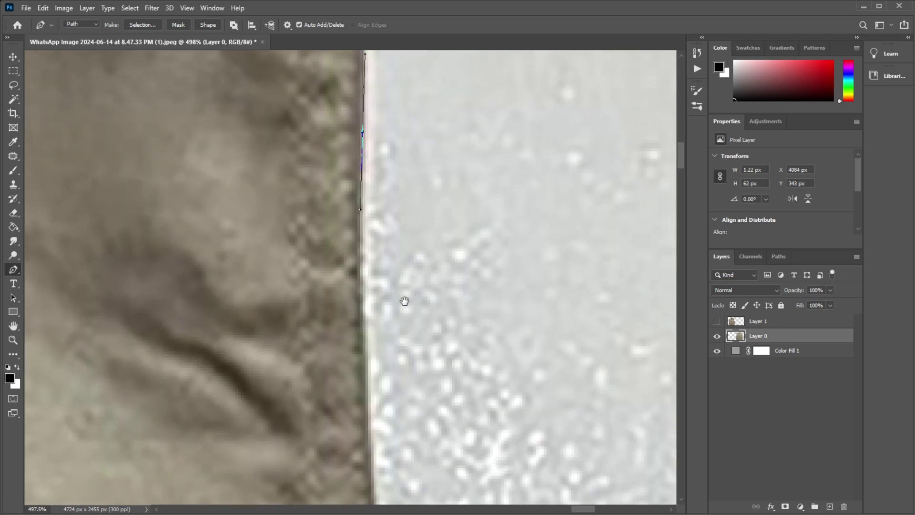
{"action": "scroll", "coordinate": [402, 302], "scroll_direction": "down", "scroll_amount": 3}
{"action": "left_click", "coordinate": [374, 262]}
{"action": "scroll", "coordinate": [374, 261], "scroll_direction": "down", "scroll_amount": 3}
{"action": "left_click", "coordinate": [347, 333]}
{"action": "scroll", "coordinate": [348, 333], "scroll_direction": "down", "scroll_amount": 3}
Step: Extend the Pen path with anchors down the vest's diagonal and side edge
{"action": "left_click", "coordinate": [305, 315]}
{"action": "scroll", "coordinate": [306, 333], "scroll_direction": "down", "scroll_amount": 3}
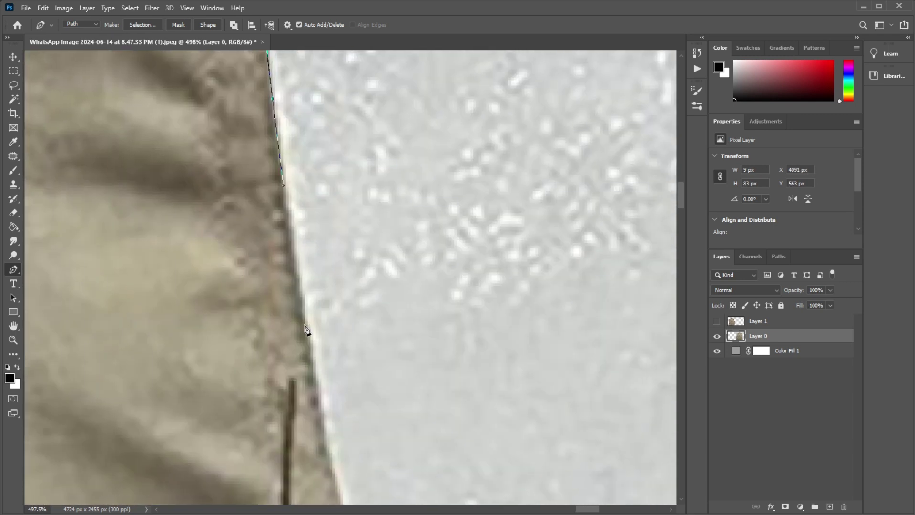
{"action": "left_click", "coordinate": [282, 234]}
{"action": "scroll", "coordinate": [282, 234], "scroll_direction": "down", "scroll_amount": 3}
{"action": "scroll", "coordinate": [289, 276], "scroll_direction": "down", "scroll_amount": 3}
{"action": "scroll", "coordinate": [215, 208], "scroll_direction": "down", "scroll_amount": 3}
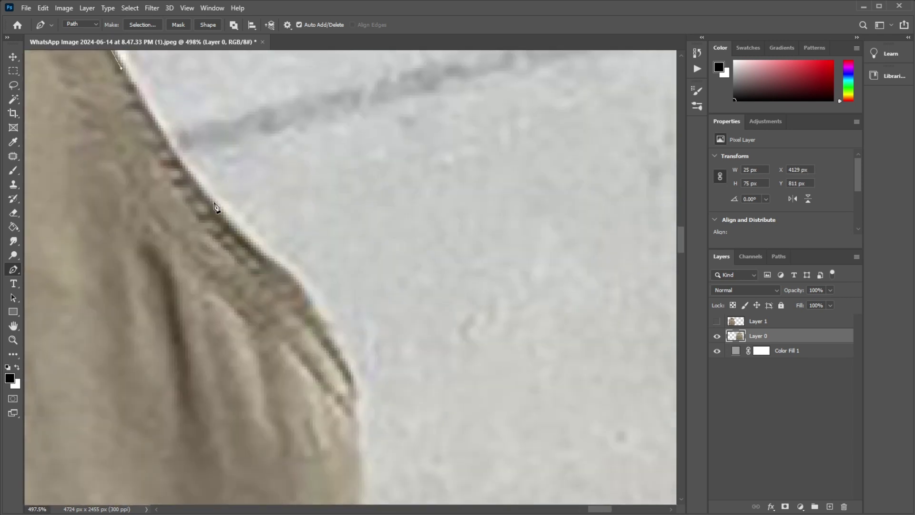
{"action": "left_click", "coordinate": [239, 236]}
{"action": "scroll", "coordinate": [239, 235], "scroll_direction": "down", "scroll_amount": 3}
{"action": "scroll", "coordinate": [228, 189], "scroll_direction": "right", "scroll_amount": 2}
{"action": "left_click", "coordinate": [283, 303]}
{"action": "scroll", "coordinate": [283, 303], "scroll_direction": "down", "scroll_amount": 3}
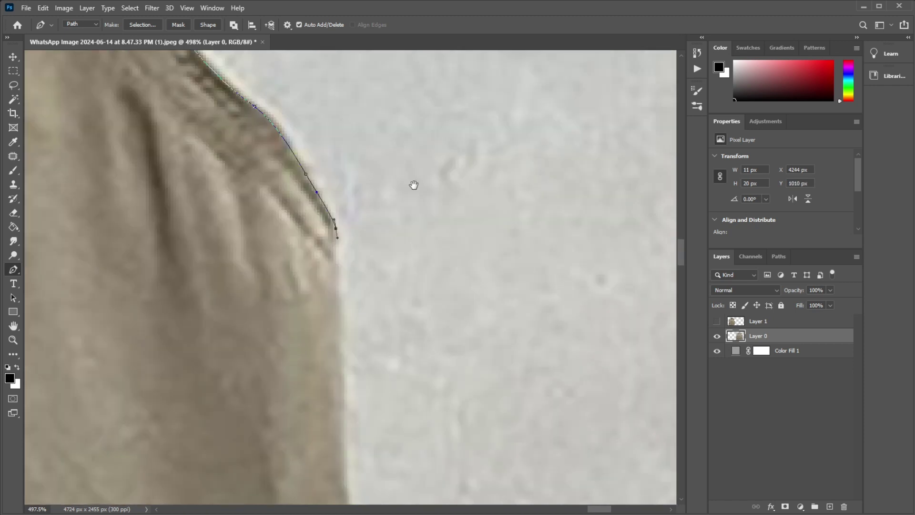
{"action": "scroll", "coordinate": [413, 184], "scroll_direction": "down", "scroll_amount": 3}
{"action": "left_click", "coordinate": [398, 364]}
{"action": "scroll", "coordinate": [398, 363], "scroll_direction": "down", "scroll_amount": 3}
{"action": "left_click", "coordinate": [360, 346]}
{"action": "scroll", "coordinate": [361, 347], "scroll_direction": "down", "scroll_amount": 3}
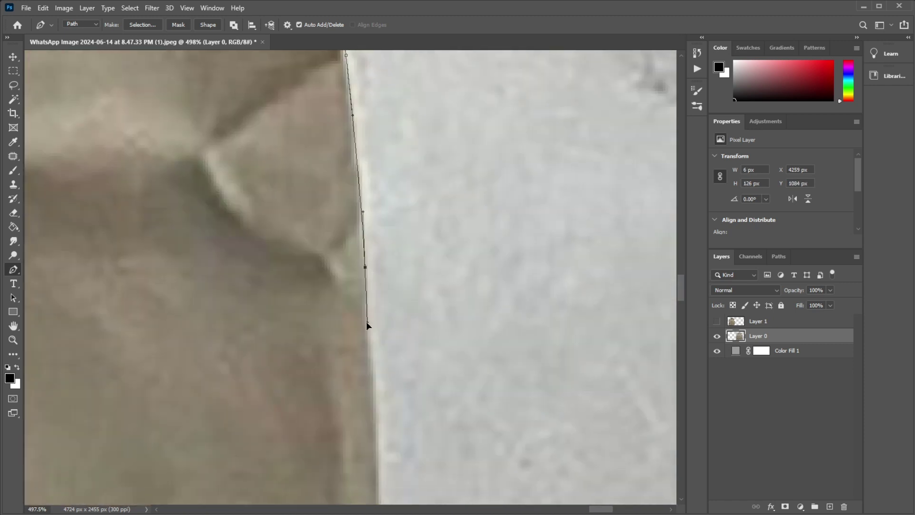
{"action": "scroll", "coordinate": [366, 321], "scroll_direction": "down", "scroll_amount": 3}
{"action": "scroll", "coordinate": [357, 327], "scroll_direction": "down", "scroll_amount": 3}
{"action": "left_click", "coordinate": [360, 365]}
{"action": "scroll", "coordinate": [360, 365], "scroll_direction": "down", "scroll_amount": 3}
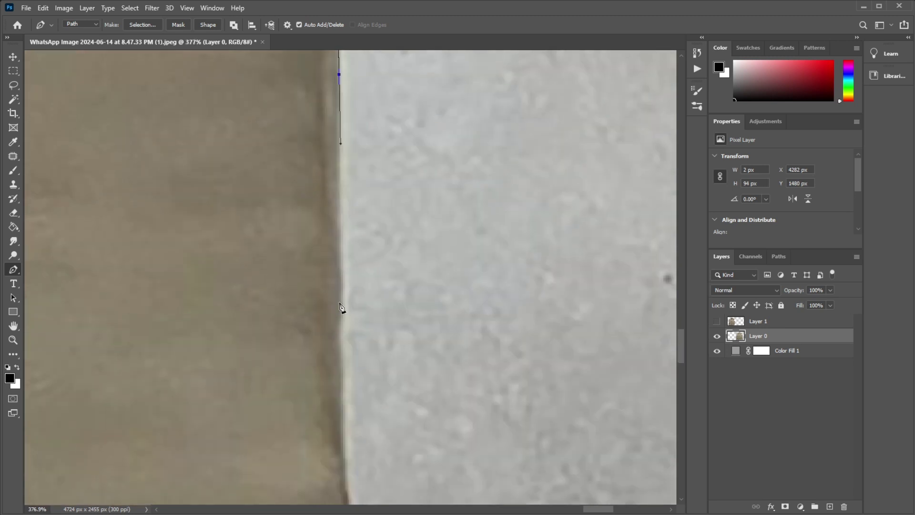
{"action": "scroll", "coordinate": [341, 307], "scroll_direction": "down", "scroll_amount": 3}
{"action": "scroll", "coordinate": [313, 188], "scroll_direction": "down", "scroll_amount": 3}
{"action": "scroll", "coordinate": [327, 310], "scroll_direction": "down", "scroll_amount": 1}
{"action": "left_click", "coordinate": [314, 205]}
{"action": "scroll", "coordinate": [310, 228], "scroll_direction": "down", "scroll_amount": 3}
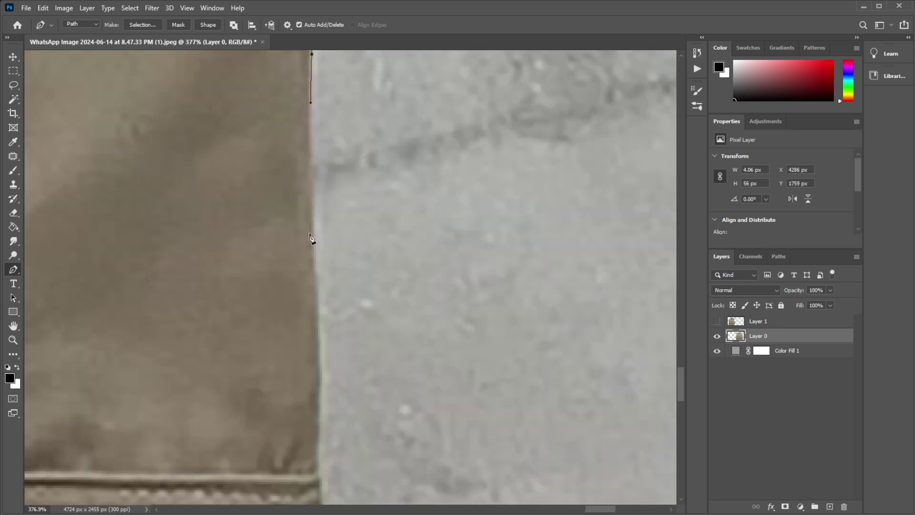
{"action": "left_click", "coordinate": [315, 256]}
{"action": "left_click", "coordinate": [318, 309]}
{"action": "scroll", "coordinate": [381, 267], "scroll_direction": "down", "scroll_amount": 4}
{"action": "scroll", "coordinate": [450, 254], "scroll_direction": "left", "scroll_amount": 3}
{"action": "scroll", "coordinate": [423, 281], "scroll_direction": "up", "scroll_amount": 2}
Step: Trace the path around the hem tab and along the bottom hem seam
{"action": "left_click", "coordinate": [298, 120]}
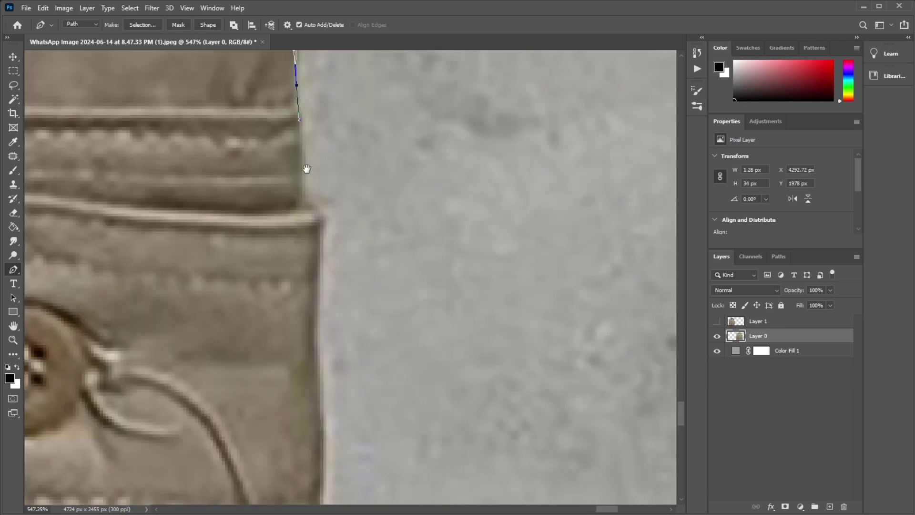
{"action": "scroll", "coordinate": [319, 210], "scroll_direction": "down", "scroll_amount": 3}
{"action": "scroll", "coordinate": [317, 219], "scroll_direction": "down", "scroll_amount": 3}
{"action": "left_click", "coordinate": [317, 219]}
{"action": "scroll", "coordinate": [417, 245], "scroll_direction": "left", "scroll_amount": 3}
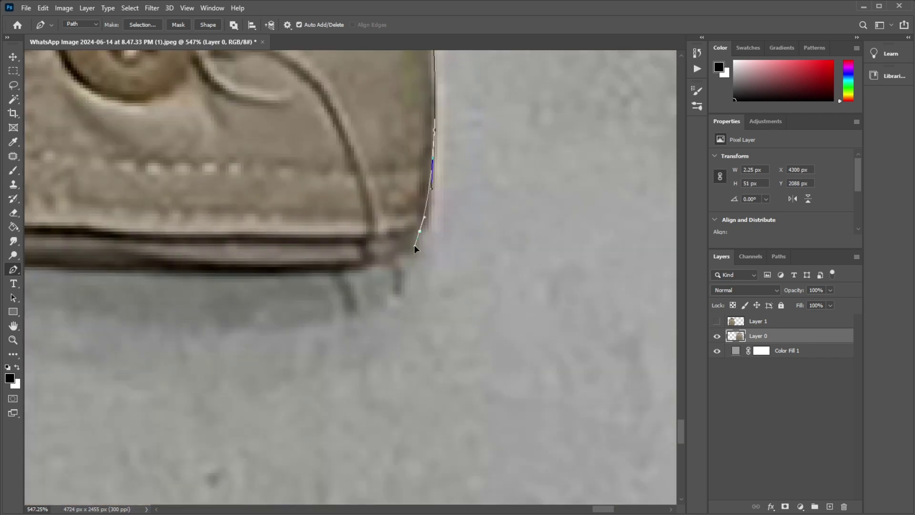
{"action": "scroll", "coordinate": [416, 245], "scroll_direction": "left", "scroll_amount": 5}
{"action": "left_click_drag", "start_coordinate": [424, 267], "coordinate": [353, 270]}
{"action": "scroll", "coordinate": [410, 257], "scroll_direction": "left", "scroll_amount": 5}
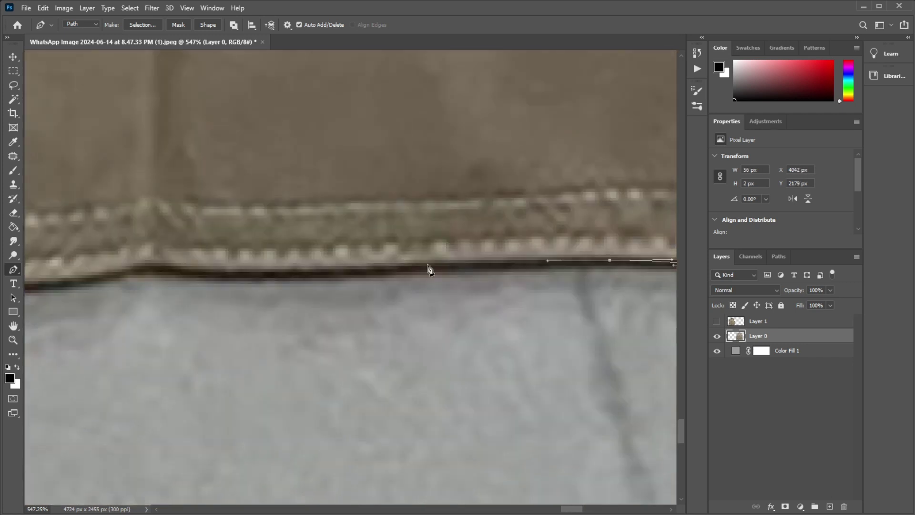
{"action": "scroll", "coordinate": [429, 267], "scroll_direction": "up", "scroll_amount": 1}
{"action": "left_click", "coordinate": [362, 290]}
{"action": "scroll", "coordinate": [362, 291], "scroll_direction": "left", "scroll_amount": 5}
{"action": "left_click", "coordinate": [214, 271]}
{"action": "scroll", "coordinate": [286, 274], "scroll_direction": "left", "scroll_amount": 5}
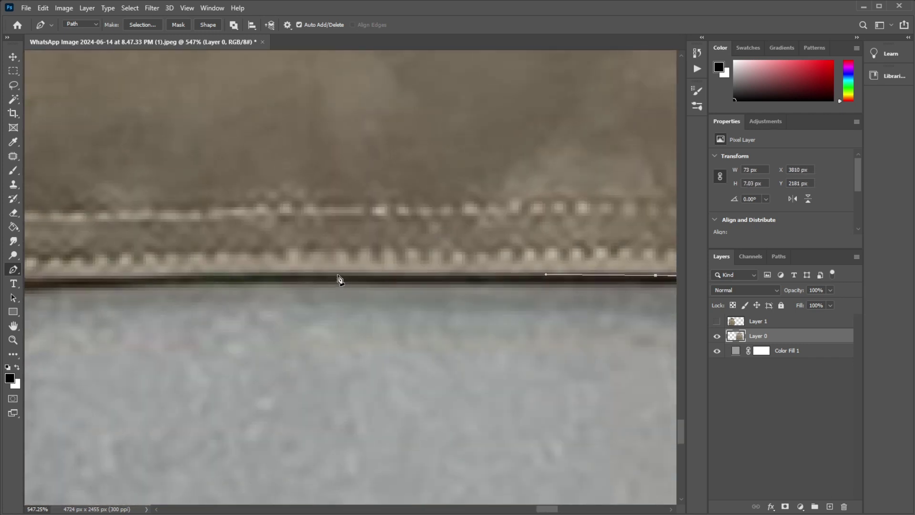
{"action": "left_click", "coordinate": [337, 279]}
{"action": "scroll", "coordinate": [337, 280], "scroll_direction": "left", "scroll_amount": 5}
{"action": "left_click", "coordinate": [247, 288]}
{"action": "scroll", "coordinate": [384, 292], "scroll_direction": "left", "scroll_amount": 5}
{"action": "left_click", "coordinate": [300, 295]}
{"action": "scroll", "coordinate": [388, 338], "scroll_direction": "left", "scroll_amount": 5}
{"action": "left_click", "coordinate": [307, 336]}
{"action": "scroll", "coordinate": [350, 331], "scroll_direction": "left", "scroll_amount": 5}
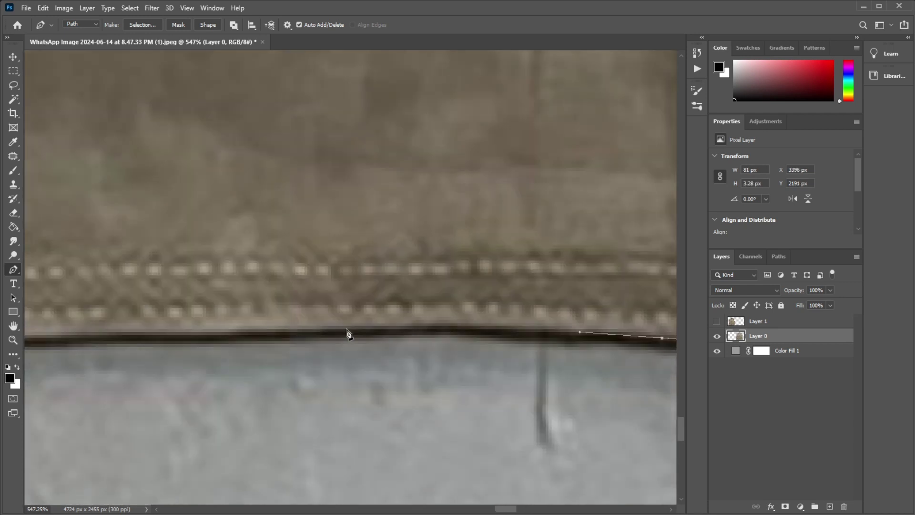
{"action": "left_click", "coordinate": [419, 272]}
{"action": "scroll", "coordinate": [419, 272], "scroll_direction": "left", "scroll_amount": 5}
{"action": "left_click", "coordinate": [327, 307]}
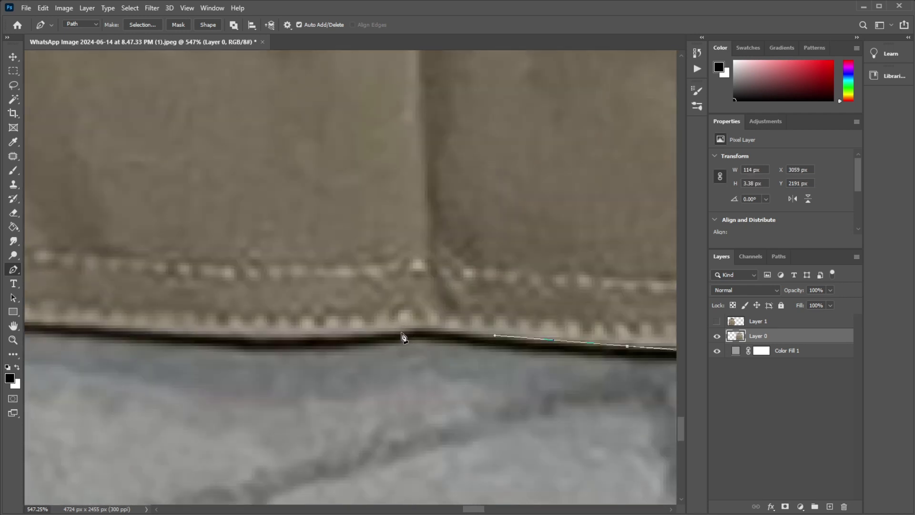
{"action": "scroll", "coordinate": [402, 334], "scroll_direction": "left", "scroll_amount": 5}
{"action": "scroll", "coordinate": [480, 309], "scroll_direction": "left", "scroll_amount": 5}
{"action": "scroll", "coordinate": [333, 294], "scroll_direction": "left", "scroll_amount": 5}
{"action": "scroll", "coordinate": [393, 300], "scroll_direction": "left", "scroll_amount": 5}
{"action": "left_click", "coordinate": [395, 299]}
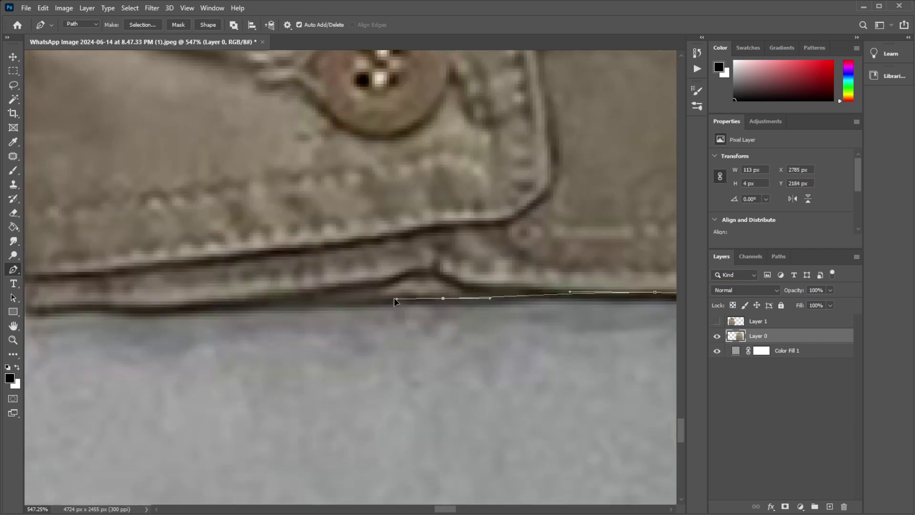
{"action": "scroll", "coordinate": [266, 220], "scroll_direction": "left", "scroll_amount": 5}
{"action": "left_click", "coordinate": [343, 297]}
{"action": "scroll", "coordinate": [176, 299], "scroll_direction": "down", "scroll_amount": 2}
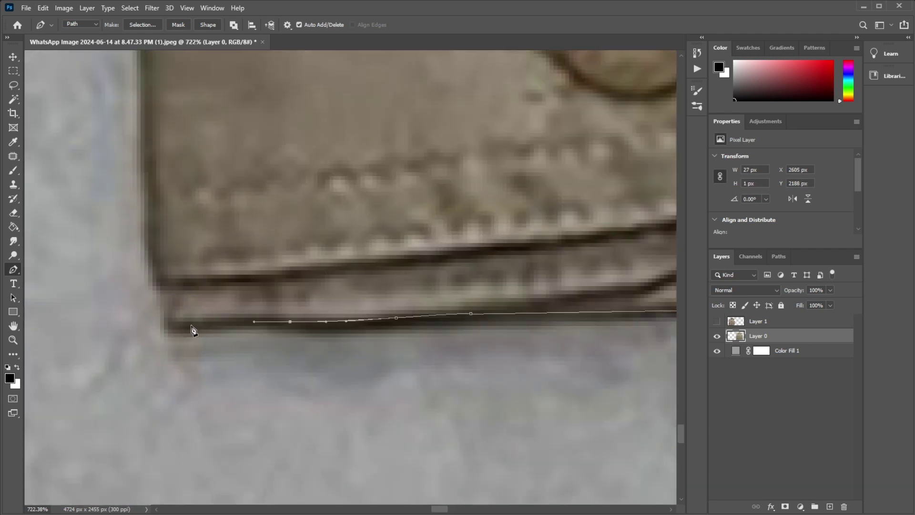
Step: Anchor the path at the hem's left corner and curve it up the left edge
{"action": "left_click", "coordinate": [164, 286]}
{"action": "scroll", "coordinate": [178, 272], "scroll_direction": "up", "scroll_amount": 3}
{"action": "left_click", "coordinate": [218, 322]}
{"action": "left_click", "coordinate": [213, 249]}
{"action": "left_click", "coordinate": [217, 225]}
{"action": "scroll", "coordinate": [224, 239], "scroll_direction": "up", "scroll_amount": 3}
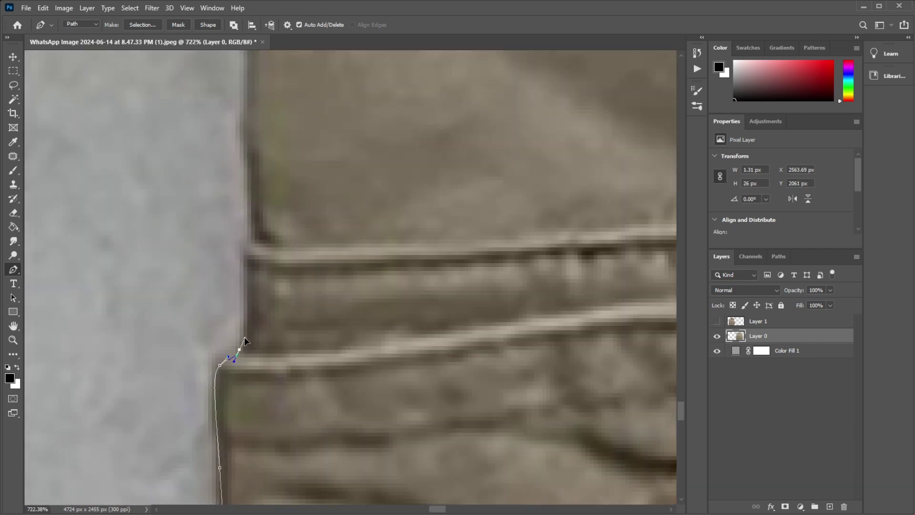
{"action": "scroll", "coordinate": [248, 334], "scroll_direction": "up", "scroll_amount": 3}
{"action": "scroll", "coordinate": [270, 233], "scroll_direction": "down", "scroll_amount": 2}
{"action": "left_click", "coordinate": [320, 302]}
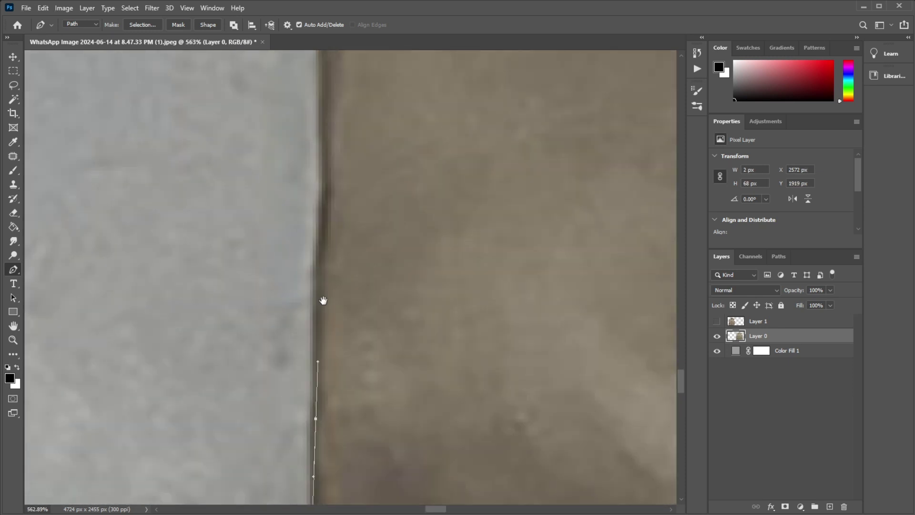
{"action": "scroll", "coordinate": [334, 329], "scroll_direction": "up", "scroll_amount": 3}
{"action": "left_click", "coordinate": [326, 123]}
{"action": "scroll", "coordinate": [351, 394], "scroll_direction": "up", "scroll_amount": 4}
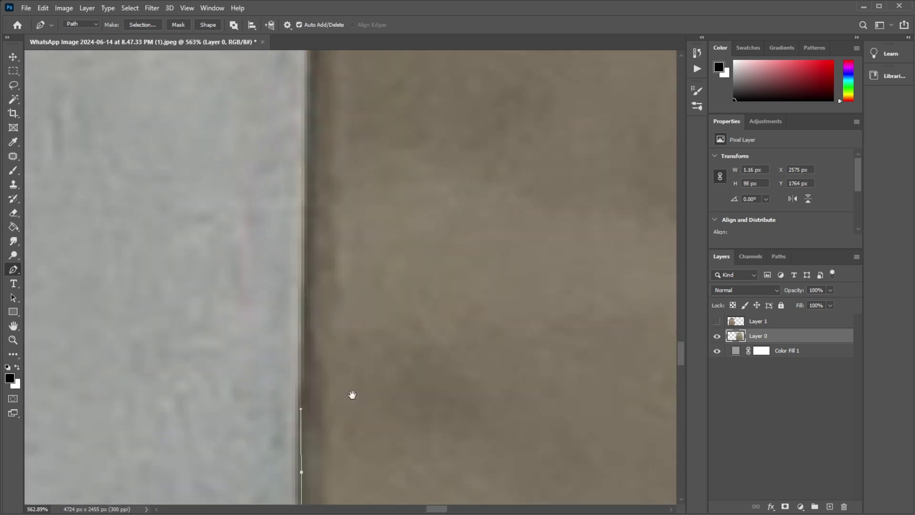
{"action": "left_click", "coordinate": [307, 116]}
{"action": "scroll", "coordinate": [297, 270], "scroll_direction": "up", "scroll_amount": 5}
{"action": "scroll", "coordinate": [296, 270], "scroll_direction": "left", "scroll_amount": 1}
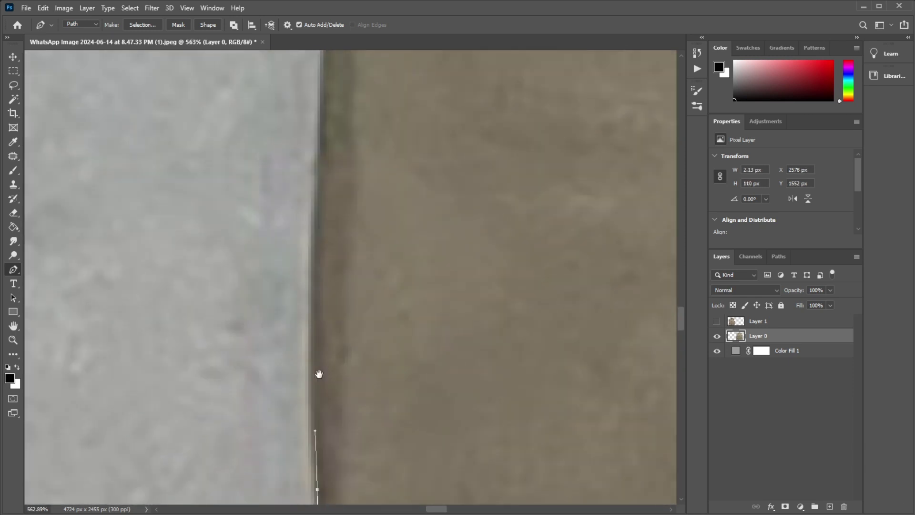
{"action": "left_click_drag", "start_coordinate": [342, 104], "coordinate": [336, 302]}
{"action": "left_click", "coordinate": [323, 260]}
{"action": "scroll", "coordinate": [327, 178], "scroll_direction": "down", "scroll_amount": 1}
{"action": "scroll", "coordinate": [334, 275], "scroll_direction": "up", "scroll_amount": 3}
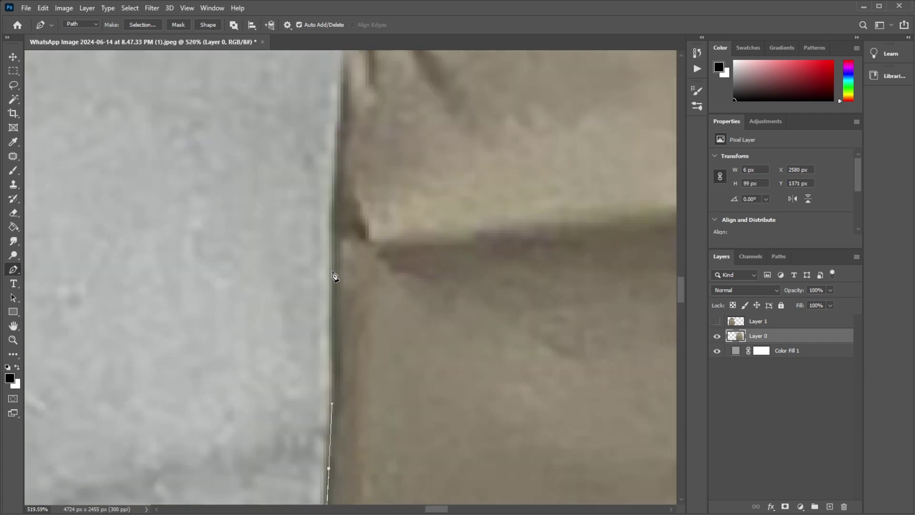
{"action": "left_click_drag", "start_coordinate": [338, 178], "coordinate": [294, 310]}
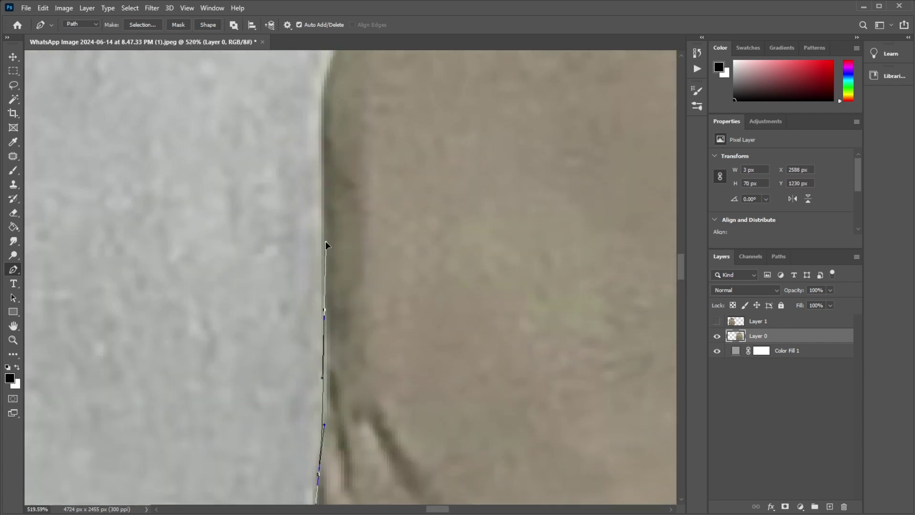
{"action": "left_click_drag", "start_coordinate": [294, 236], "coordinate": [294, 223]}
{"action": "scroll", "coordinate": [302, 303], "scroll_direction": "up", "scroll_amount": 3}
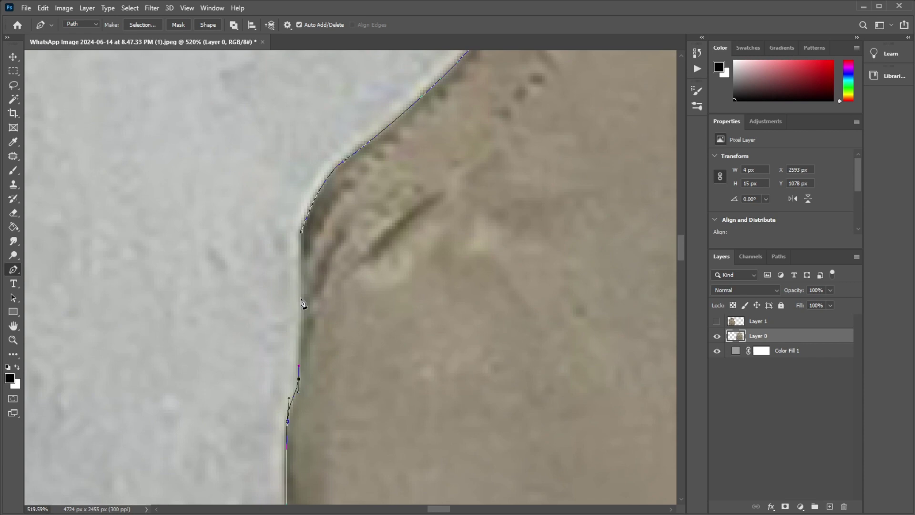
Step: Close the path at its starting point and convert it to a selection
{"action": "left_click", "coordinate": [302, 233]}
{"action": "key", "text": "ctrl+Return"}
{"action": "key", "text": "ctrl+0"}
{"action": "left_click", "coordinate": [129, 8]}
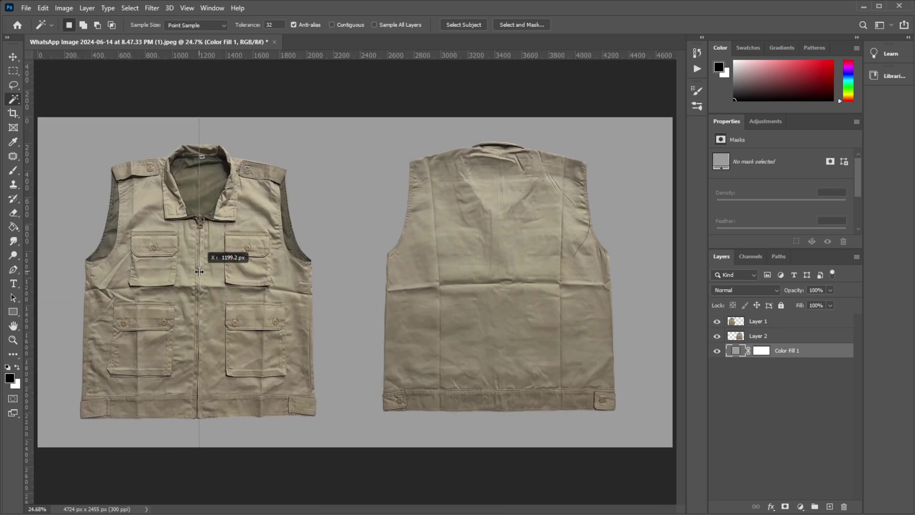
Step: Add centre and bottom guides and put the front vest into Free Transform
{"action": "left_click_drag", "start_coordinate": [199, 271], "coordinate": [203, 313]}
{"action": "scroll", "coordinate": [379, 319], "scroll_direction": "up", "scroll_amount": 1}
{"action": "key", "text": "ctrl+t"}
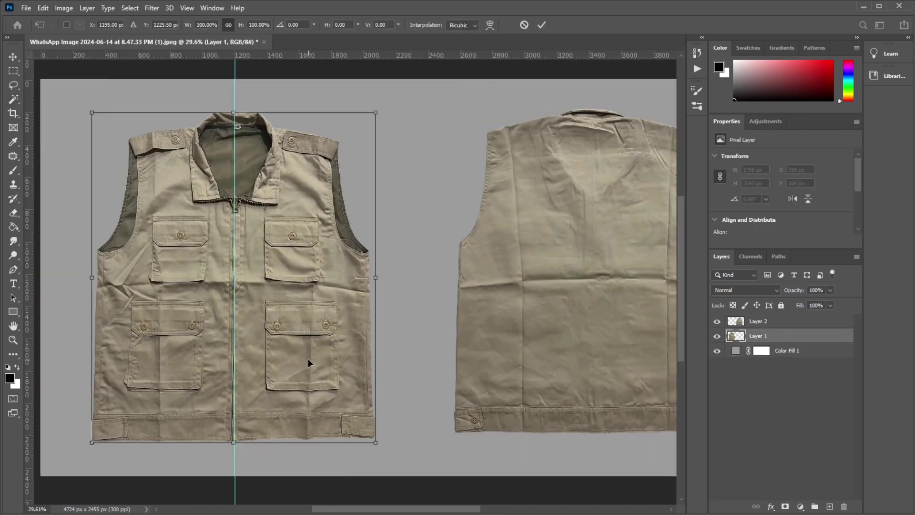
{"action": "right_click", "coordinate": [308, 358]}
{"action": "left_click", "coordinate": [333, 227]}
{"action": "left_click_drag", "start_coordinate": [377, 55], "coordinate": [305, 438]}
{"action": "scroll", "coordinate": [378, 428], "scroll_direction": "up", "scroll_amount": 2}
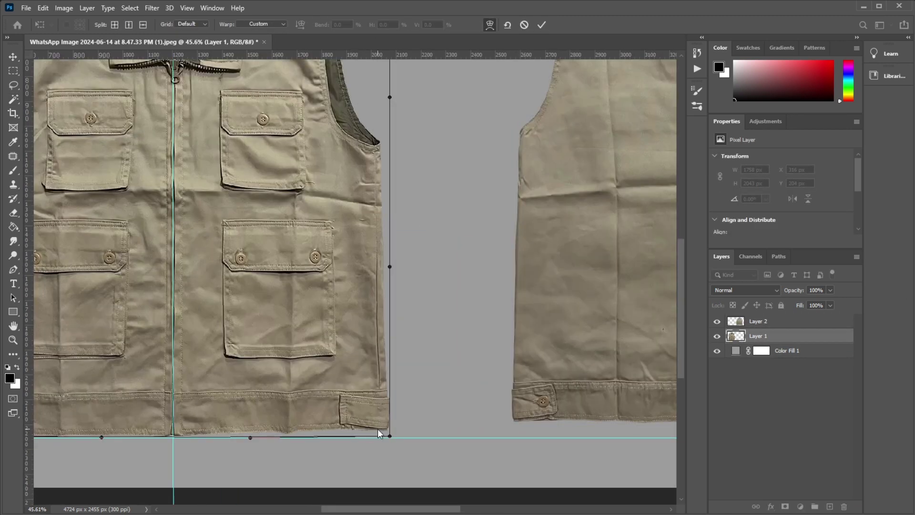
{"action": "scroll", "coordinate": [115, 431], "scroll_direction": "down", "scroll_amount": 2}
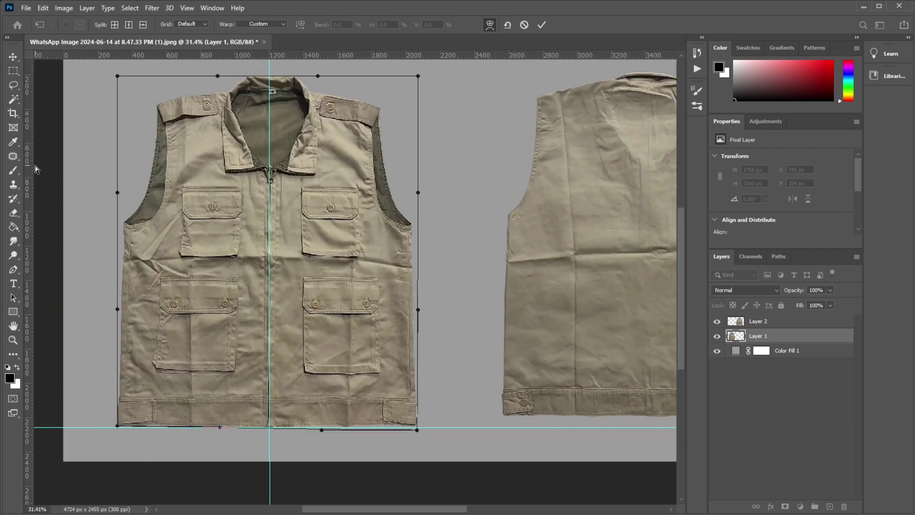
{"action": "scroll", "coordinate": [142, 230], "scroll_direction": "down", "scroll_amount": 1}
Step: Skew the front vest's corners so its sides sit on new left and right guides
{"action": "left_click_drag", "start_coordinate": [92, 139], "coordinate": [81, 137]}
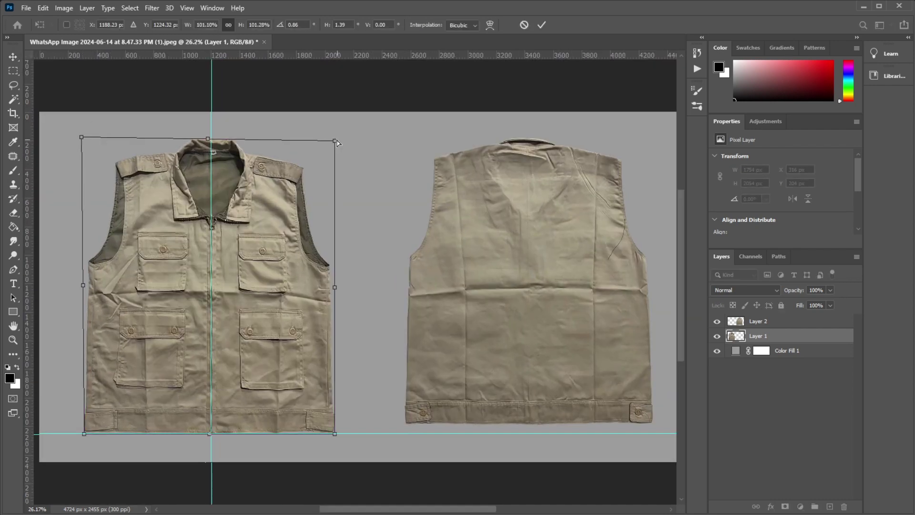
{"action": "left_click_drag", "start_coordinate": [84, 433], "coordinate": [89, 434]}
{"action": "left_click_drag", "start_coordinate": [335, 434], "coordinate": [336, 439]}
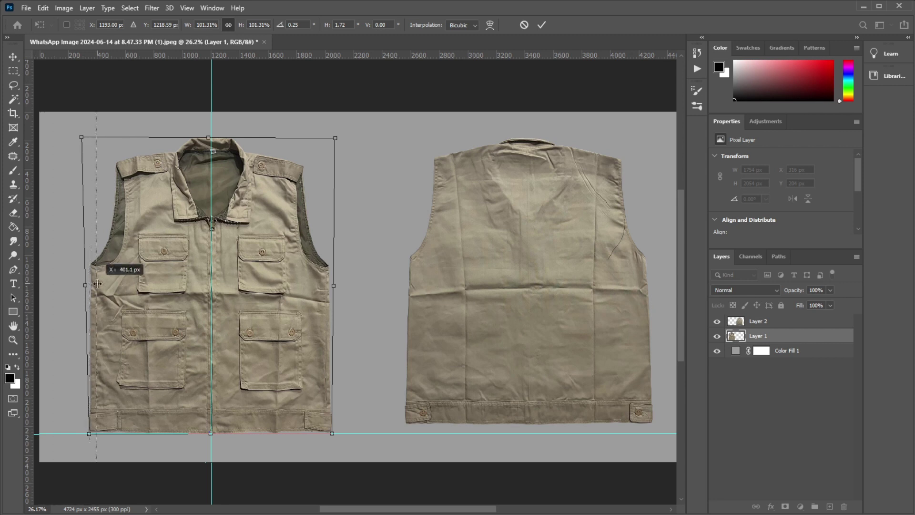
{"action": "left_click_drag", "start_coordinate": [97, 284], "coordinate": [90, 286]}
{"action": "left_click_drag", "start_coordinate": [328, 300], "coordinate": [327, 300]}
{"action": "left_click_drag", "start_coordinate": [332, 433], "coordinate": [331, 433]}
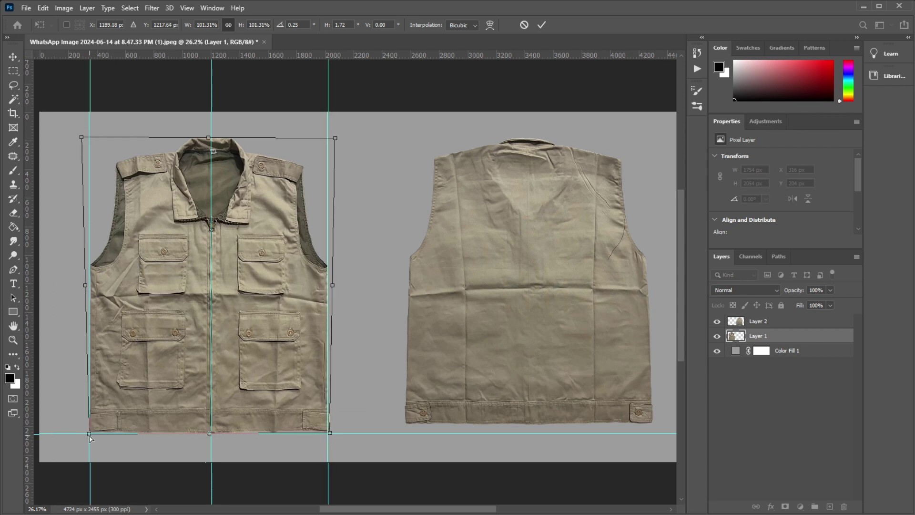
{"action": "left_click_drag", "start_coordinate": [89, 435], "coordinate": [92, 436]}
{"action": "left_click_drag", "start_coordinate": [84, 136], "coordinate": [79, 135]}
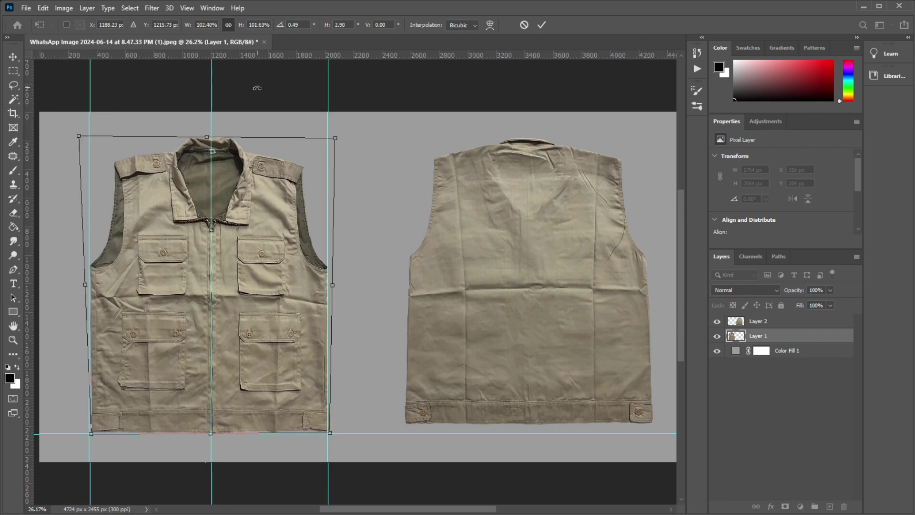
Step: Add a shoulder-line guide, warp the front vest to it, and commit
{"action": "left_click_drag", "start_coordinate": [276, 55], "coordinate": [279, 161]}
{"action": "right_click", "coordinate": [267, 194]}
{"action": "left_click", "coordinate": [286, 261]}
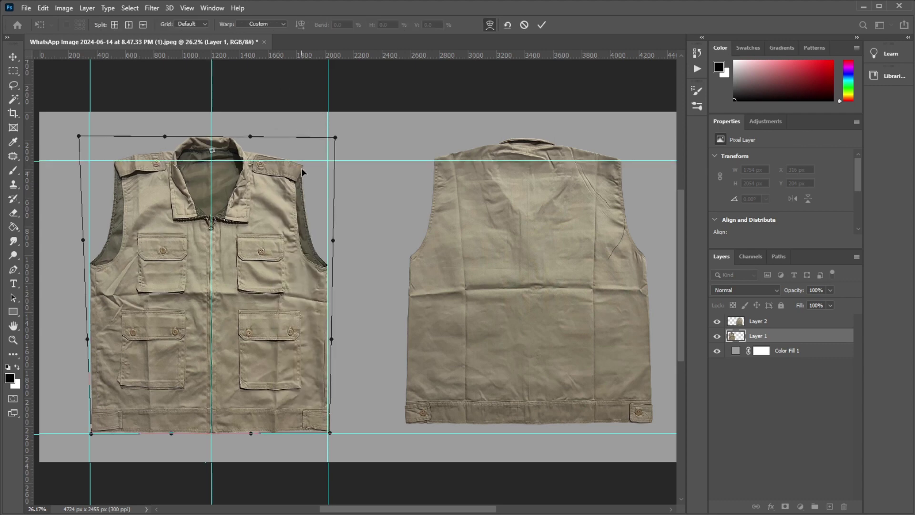
{"action": "key", "text": "Return"}
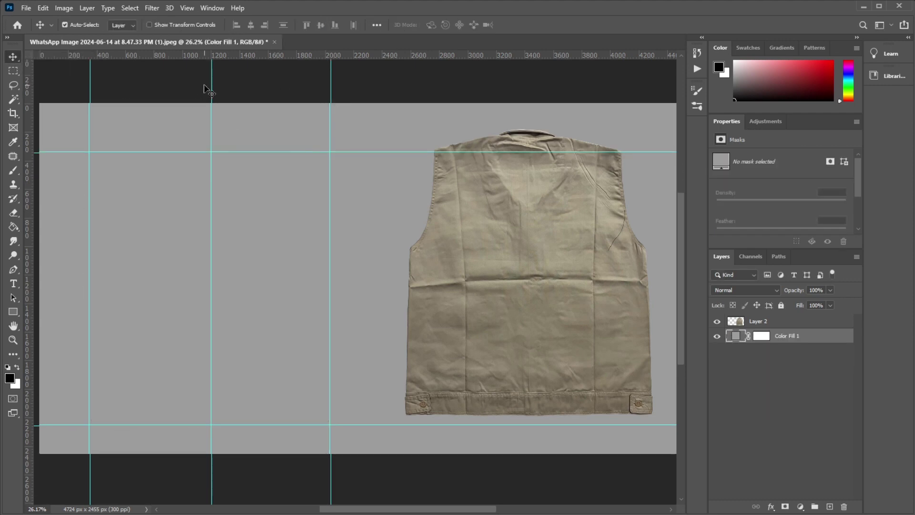
Step: Replace the old guides with right-edge and bottom guides and drop the back vest onto the bottom guide
{"action": "left_click_drag", "start_coordinate": [211, 93], "coordinate": [211, 54]}
{"action": "left_click_drag", "start_coordinate": [92, 151], "coordinate": [92, 55]}
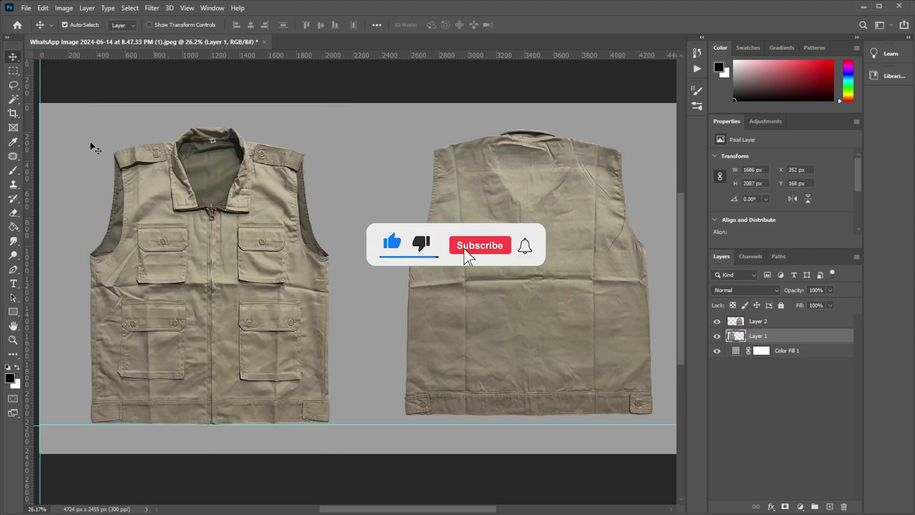
{"action": "scroll", "coordinate": [590, 331], "scroll_direction": "down", "scroll_amount": 2}
{"action": "scroll", "coordinate": [590, 330], "scroll_direction": "up", "scroll_amount": 2}
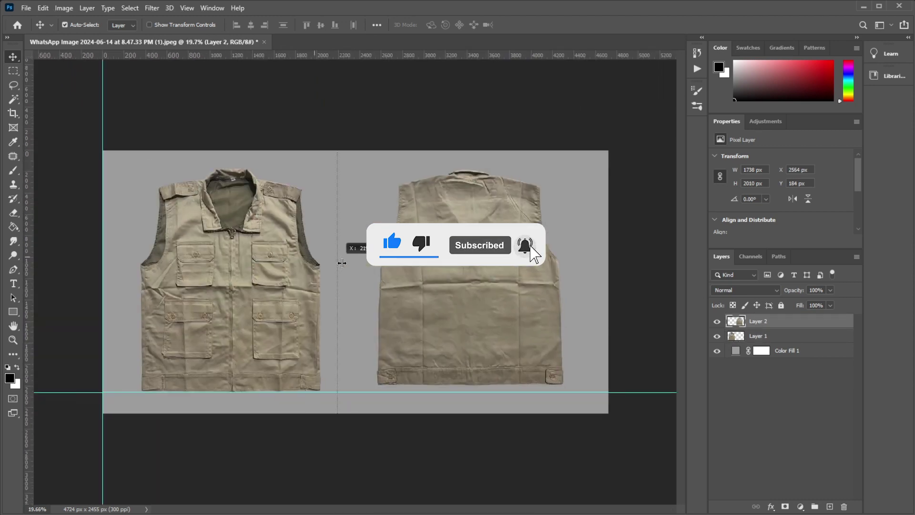
{"action": "left_click_drag", "start_coordinate": [409, 252], "coordinate": [379, 255]}
{"action": "scroll", "coordinate": [378, 251], "scroll_direction": "up", "scroll_amount": 3}
{"action": "scroll", "coordinate": [378, 251], "scroll_direction": "down", "scroll_amount": 1}
{"action": "left_click_drag", "start_coordinate": [27, 261], "coordinate": [526, 261]}
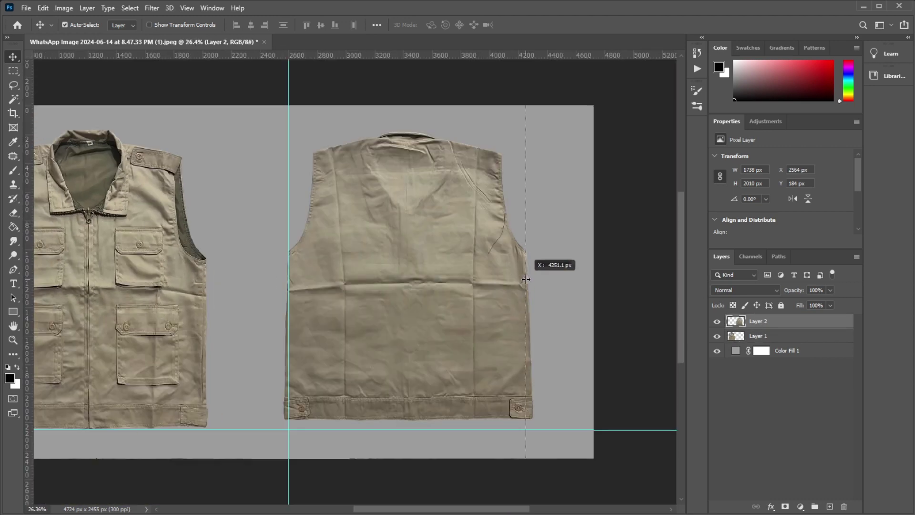
{"action": "left_click_drag", "start_coordinate": [398, 55], "coordinate": [432, 429]}
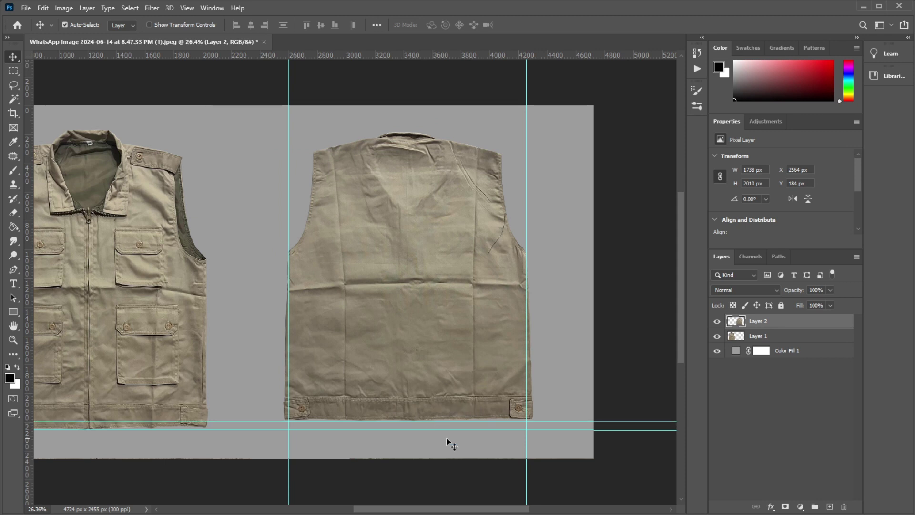
{"action": "left_click_drag", "start_coordinate": [428, 354], "coordinate": [429, 361]}
Step: Free-transform the back vest, skewing its corners to straighten the bottom and right edges
{"action": "key", "text": "ctrl+t"}
{"action": "left_click_drag", "start_coordinate": [284, 431], "coordinate": [287, 429]}
{"action": "left_click_drag", "start_coordinate": [533, 429], "coordinate": [526, 430]}
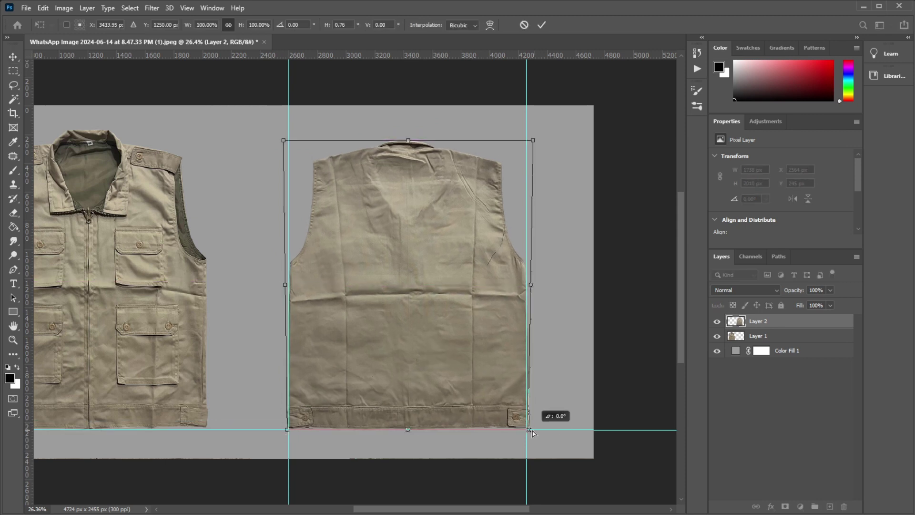
{"action": "left_click_drag", "start_coordinate": [533, 140], "coordinate": [538, 139]}
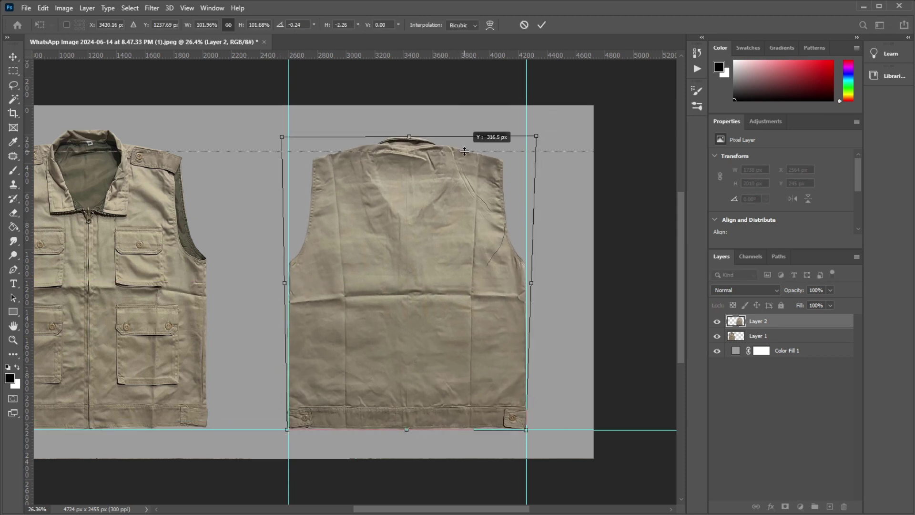
Step: Warp the back vest to a shoulder guide, commit, and slide it left toward the front vest
{"action": "left_click_drag", "start_coordinate": [464, 152], "coordinate": [465, 156]}
{"action": "right_click", "coordinate": [482, 176]}
{"action": "left_click", "coordinate": [514, 247]}
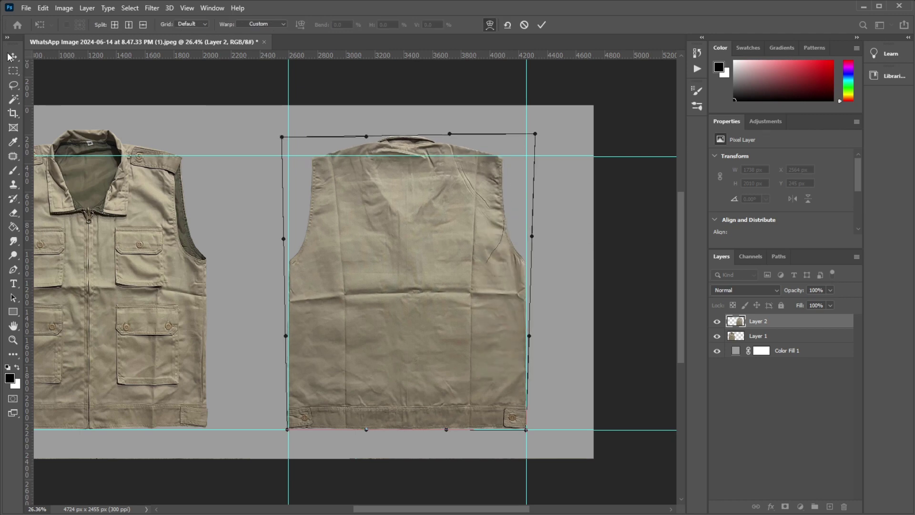
{"action": "key", "text": "Return"}
{"action": "left_click_drag", "start_coordinate": [566, 155], "coordinate": [289, 70]}
{"action": "left_click_drag", "start_coordinate": [380, 286], "coordinate": [243, 229]}
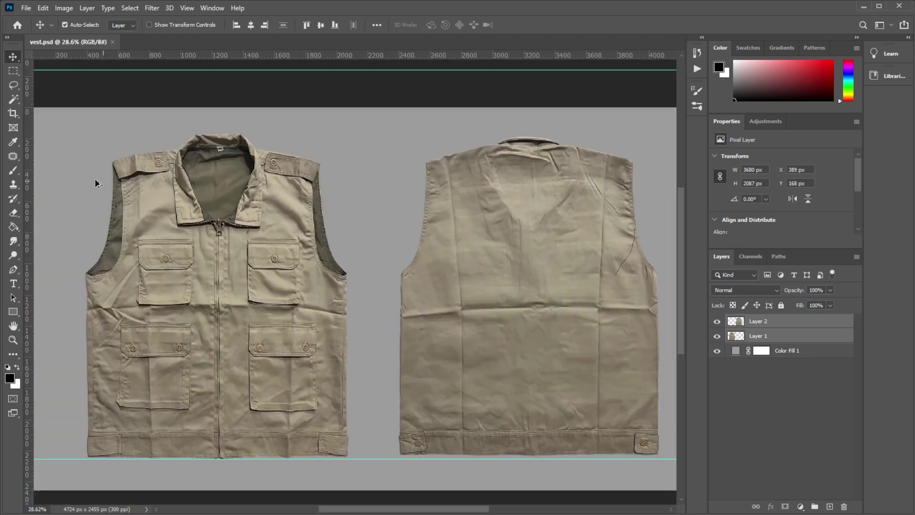
Step: With the Pen tool, start a path at the front vest's armhole with a curved anchor along the seam
{"action": "scroll", "coordinate": [95, 184], "scroll_direction": "up", "scroll_amount": 5}
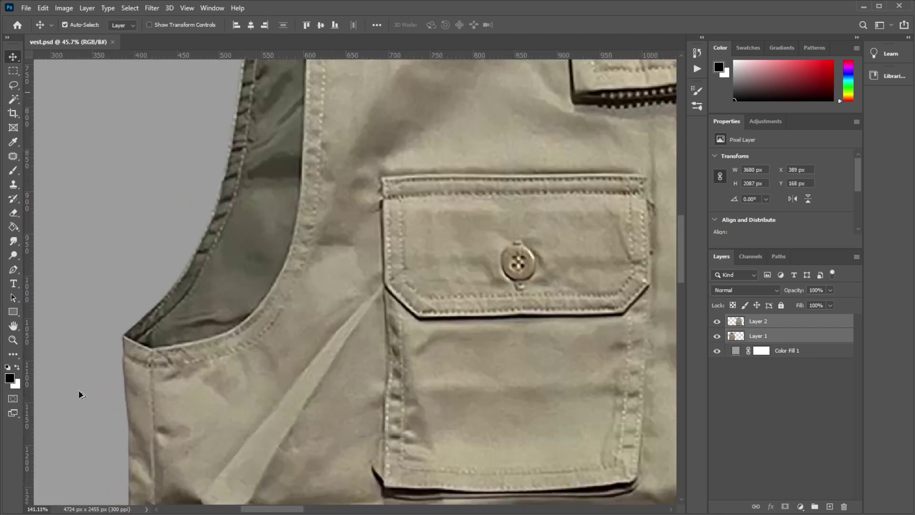
{"action": "key", "text": "p"}
{"action": "scroll", "coordinate": [94, 336], "scroll_direction": "up", "scroll_amount": 3}
{"action": "scroll", "coordinate": [94, 337], "scroll_direction": "up", "scroll_amount": 3}
{"action": "left_click", "coordinate": [96, 330]}
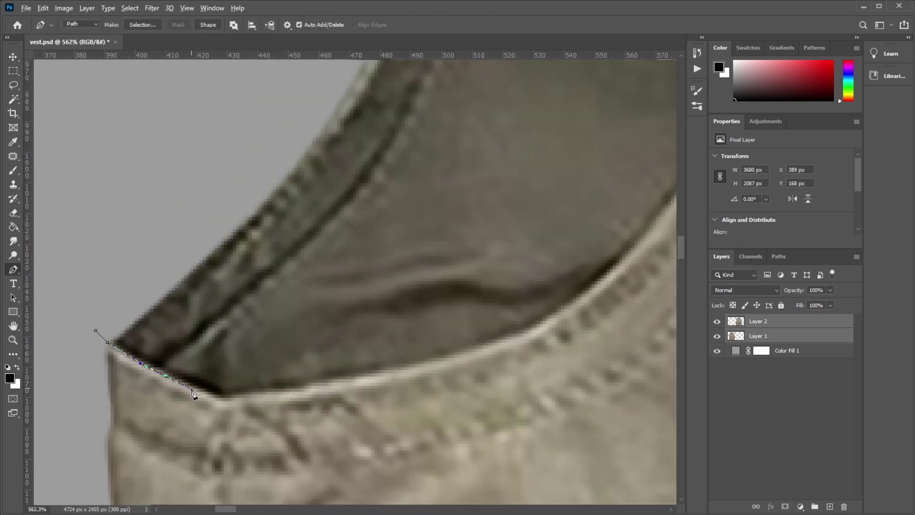
{"action": "scroll", "coordinate": [193, 393], "scroll_direction": "up", "scroll_amount": 2}
{"action": "scroll", "coordinate": [257, 402], "scroll_direction": "right", "scroll_amount": 5}
{"action": "left_click", "coordinate": [278, 366]}
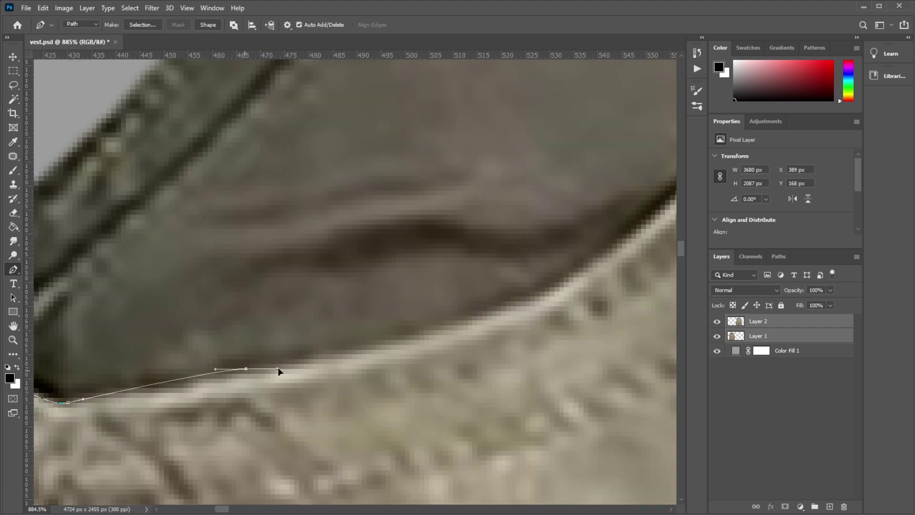
{"action": "scroll", "coordinate": [334, 357], "scroll_direction": "right", "scroll_amount": 3}
{"action": "mouse_move", "coordinate": [324, 357]}
{"action": "left_mouse_down"}
{"action": "mouse_move", "coordinate": [381, 309]}
{"action": "mouse_move", "coordinate": [482, 191]}
{"action": "left_mouse_up"}
Step: Continue the path with curved and corner anchors up the armhole seam edge
{"action": "scroll", "coordinate": [433, 294], "scroll_direction": "up", "scroll_amount": 2}
{"action": "scroll", "coordinate": [435, 291], "scroll_direction": "right", "scroll_amount": 2}
{"action": "scroll", "coordinate": [435, 291], "scroll_direction": "up", "scroll_amount": 2}
{"action": "scroll", "coordinate": [482, 192], "scroll_direction": "right", "scroll_amount": 3}
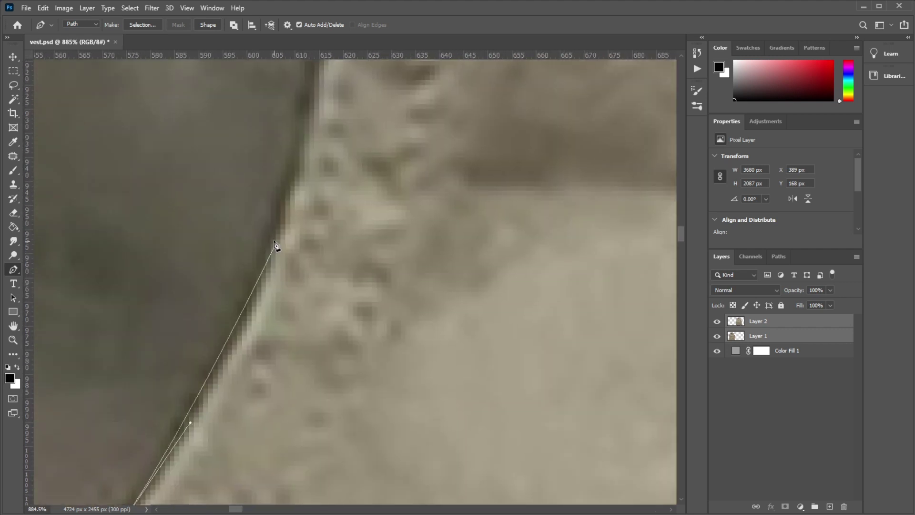
{"action": "scroll", "coordinate": [364, 258], "scroll_direction": "up", "scroll_amount": 2}
{"action": "left_click_drag", "start_coordinate": [365, 258], "coordinate": [394, 119]}
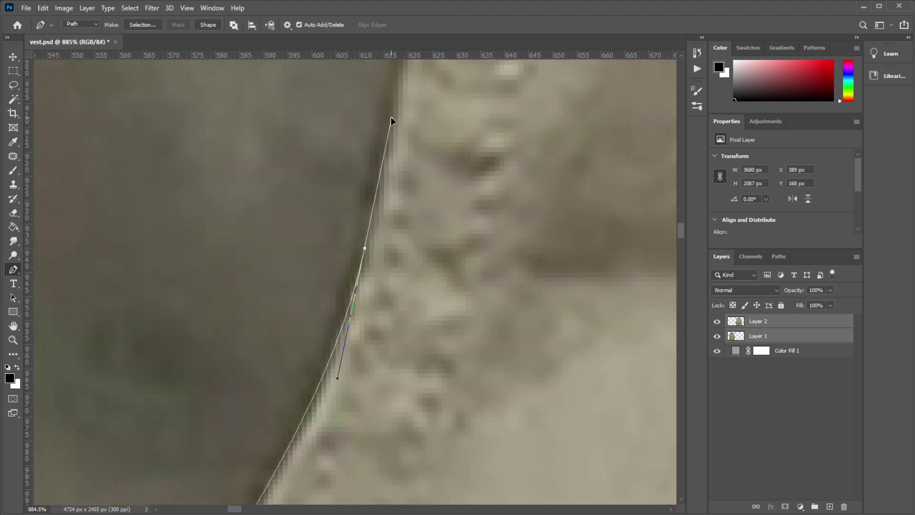
{"action": "scroll", "coordinate": [394, 119], "scroll_direction": "down", "scroll_amount": 3}
{"action": "scroll", "coordinate": [387, 227], "scroll_direction": "up", "scroll_amount": 2}
{"action": "scroll", "coordinate": [387, 227], "scroll_direction": "up", "scroll_amount": 2}
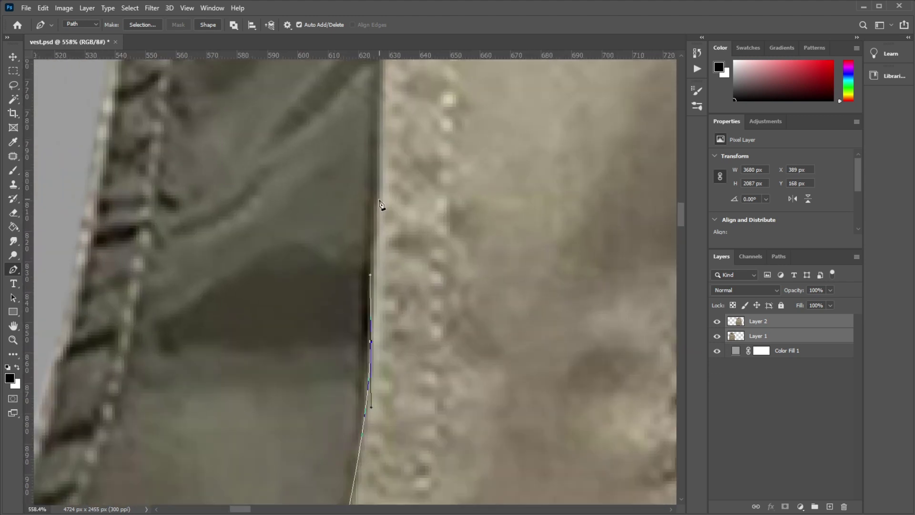
{"action": "scroll", "coordinate": [405, 239], "scroll_direction": "up", "scroll_amount": 1}
{"action": "left_click_drag", "start_coordinate": [407, 259], "coordinate": [370, 257]}
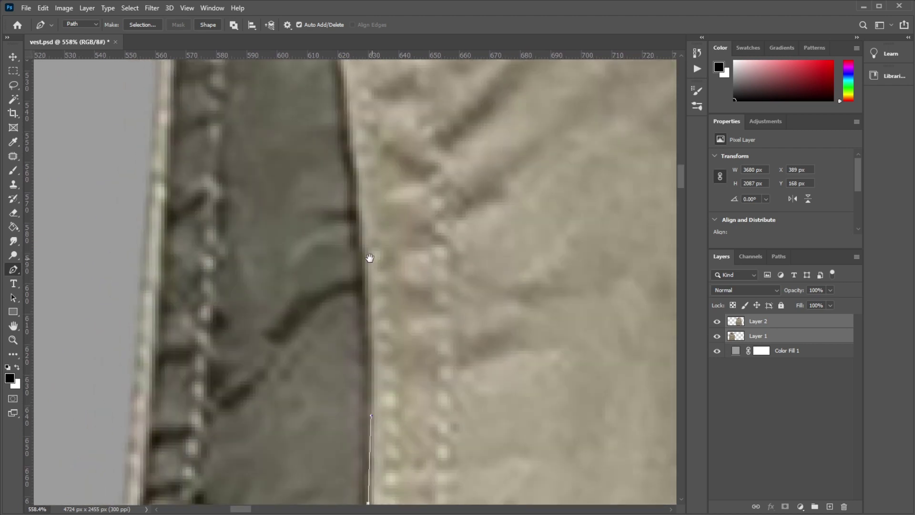
{"action": "left_click", "coordinate": [354, 204]}
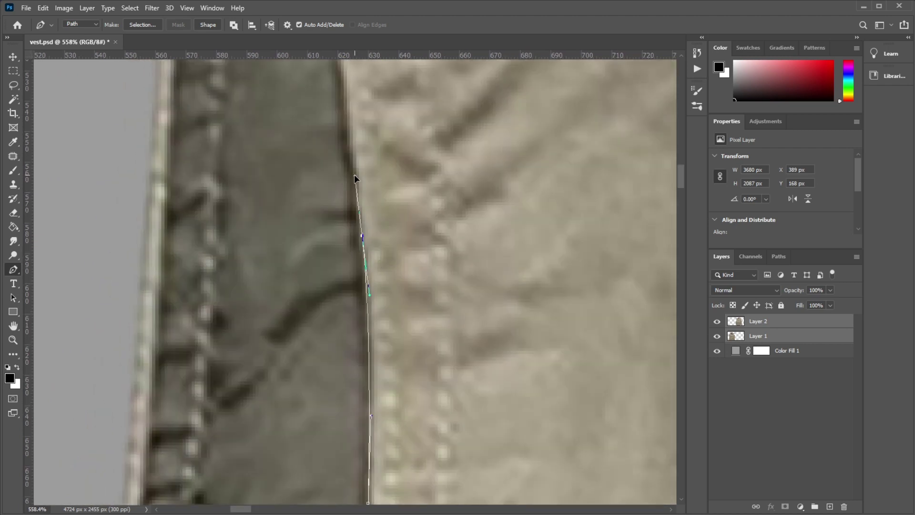
{"action": "left_click", "coordinate": [357, 224]}
{"action": "left_click_drag", "start_coordinate": [354, 174], "coordinate": [362, 323]}
Step: Round the seam corner and extend the path down the vest's left outer edge
{"action": "scroll", "coordinate": [356, 258], "scroll_direction": "down", "scroll_amount": 3}
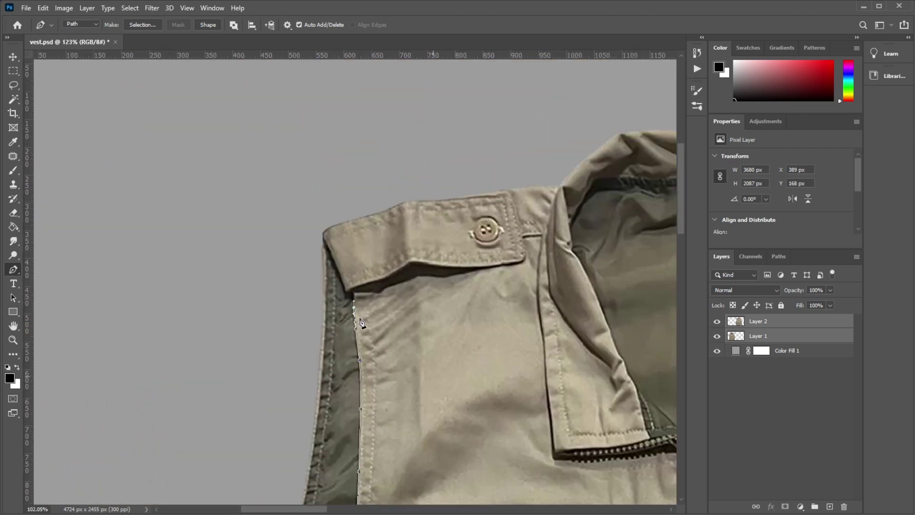
{"action": "scroll", "coordinate": [358, 266], "scroll_direction": "up", "scroll_amount": 3}
{"action": "scroll", "coordinate": [352, 264], "scroll_direction": "up", "scroll_amount": 1}
{"action": "scroll", "coordinate": [348, 262], "scroll_direction": "up", "scroll_amount": 1}
{"action": "mouse_move", "coordinate": [343, 258]}
{"action": "left_mouse_down"}
{"action": "mouse_move", "coordinate": [335, 262]}
{"action": "mouse_move", "coordinate": [348, 329]}
{"action": "mouse_move", "coordinate": [376, 383]}
{"action": "mouse_move", "coordinate": [338, 224]}
{"action": "left_mouse_up"}
{"action": "scroll", "coordinate": [333, 301], "scroll_direction": "down", "scroll_amount": 2}
{"action": "left_click", "coordinate": [333, 386]}
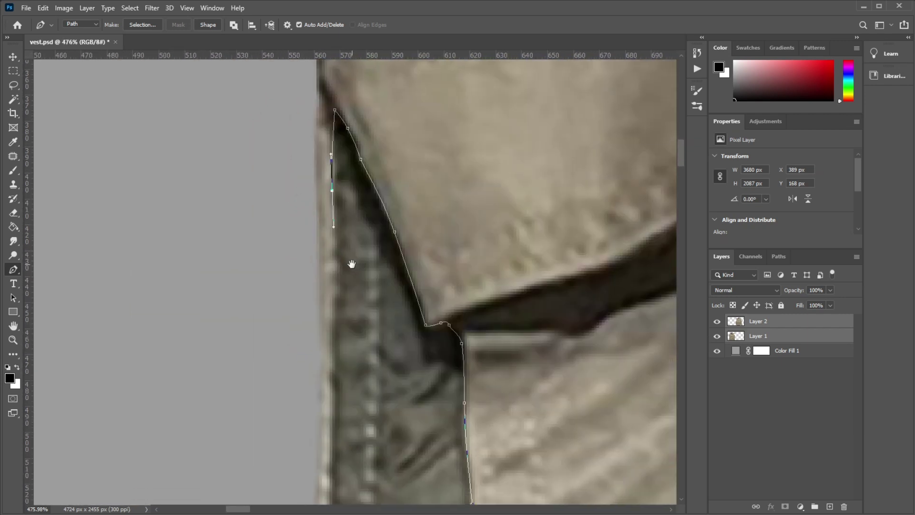
{"action": "scroll", "coordinate": [345, 266], "scroll_direction": "down", "scroll_amount": 3}
{"action": "scroll", "coordinate": [348, 238], "scroll_direction": "down", "scroll_amount": 3}
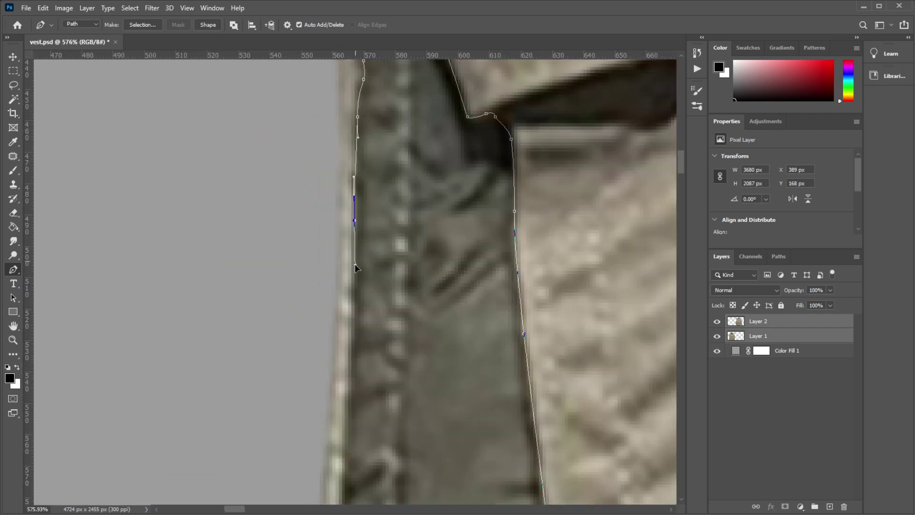
{"action": "scroll", "coordinate": [354, 263], "scroll_direction": "down", "scroll_amount": 3}
{"action": "scroll", "coordinate": [343, 334], "scroll_direction": "down", "scroll_amount": 3}
{"action": "left_click", "coordinate": [338, 365]}
{"action": "scroll", "coordinate": [339, 297], "scroll_direction": "down", "scroll_amount": 5}
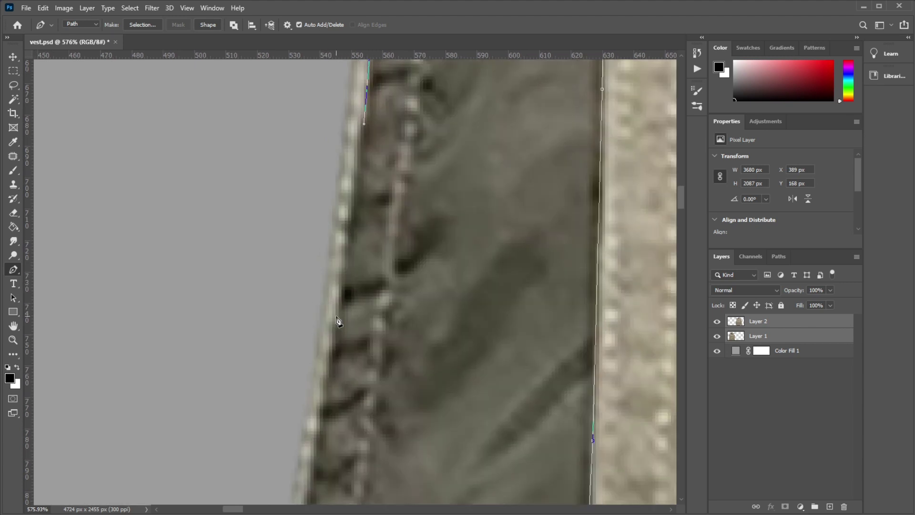
{"action": "scroll", "coordinate": [361, 124], "scroll_direction": "down", "scroll_amount": 3}
{"action": "scroll", "coordinate": [380, 264], "scroll_direction": "up", "scroll_amount": 2}
{"action": "scroll", "coordinate": [363, 280], "scroll_direction": "down", "scroll_amount": 2}
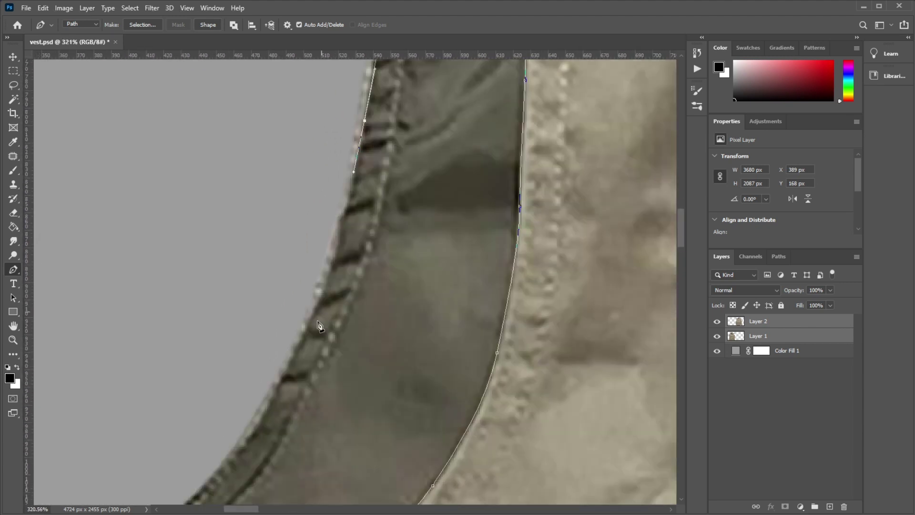
{"action": "left_click", "coordinate": [332, 256]}
{"action": "scroll", "coordinate": [333, 239], "scroll_direction": "down", "scroll_amount": 2}
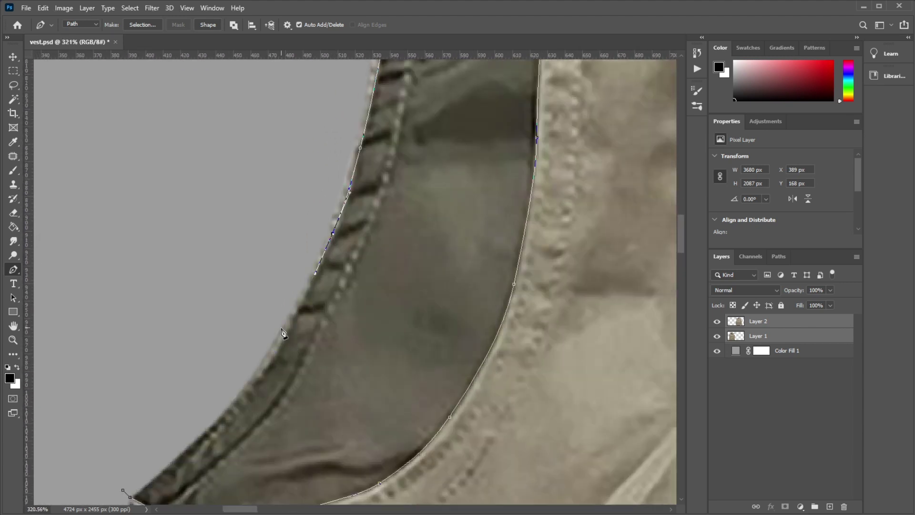
{"action": "scroll", "coordinate": [281, 332], "scroll_direction": "down", "scroll_amount": 3}
{"action": "scroll", "coordinate": [206, 376], "scroll_direction": "down", "scroll_amount": 3}
Step: Trace anchors across the collar tag's top and corner, then down the collar edge
{"action": "scroll", "coordinate": [275, 220], "scroll_direction": "up", "scroll_amount": 5}
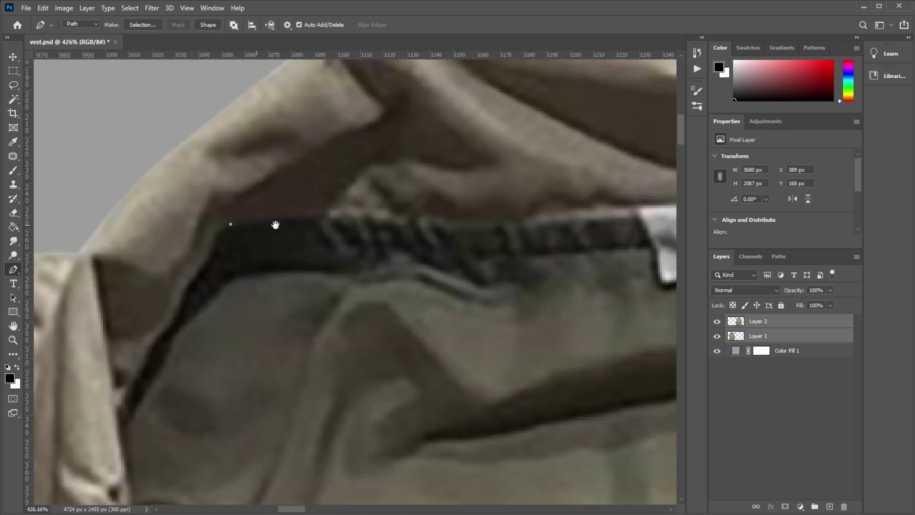
{"action": "scroll", "coordinate": [251, 219], "scroll_direction": "up", "scroll_amount": 1}
{"action": "scroll", "coordinate": [361, 226], "scroll_direction": "right", "scroll_amount": 5}
{"action": "left_click", "coordinate": [343, 205]}
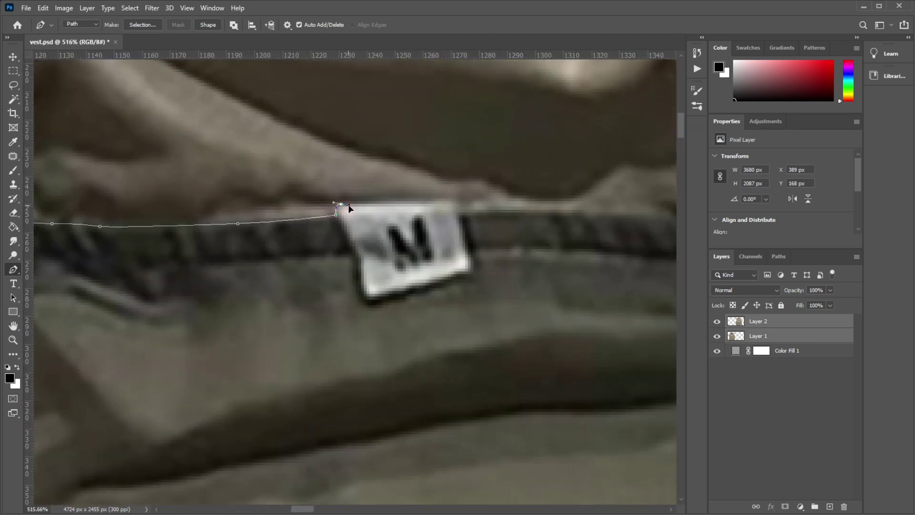
{"action": "scroll", "coordinate": [388, 209], "scroll_direction": "up", "scroll_amount": 1}
{"action": "left_click", "coordinate": [373, 210]}
{"action": "scroll", "coordinate": [377, 210], "scroll_direction": "down", "scroll_amount": 1}
{"action": "left_click", "coordinate": [408, 231]}
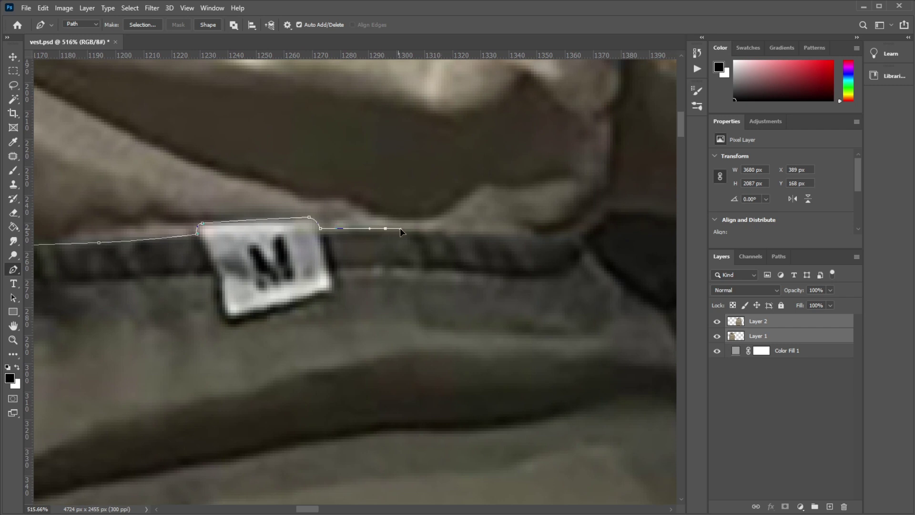
{"action": "scroll", "coordinate": [399, 227], "scroll_direction": "up", "scroll_amount": 1}
{"action": "scroll", "coordinate": [439, 278], "scroll_direction": "down", "scroll_amount": 2}
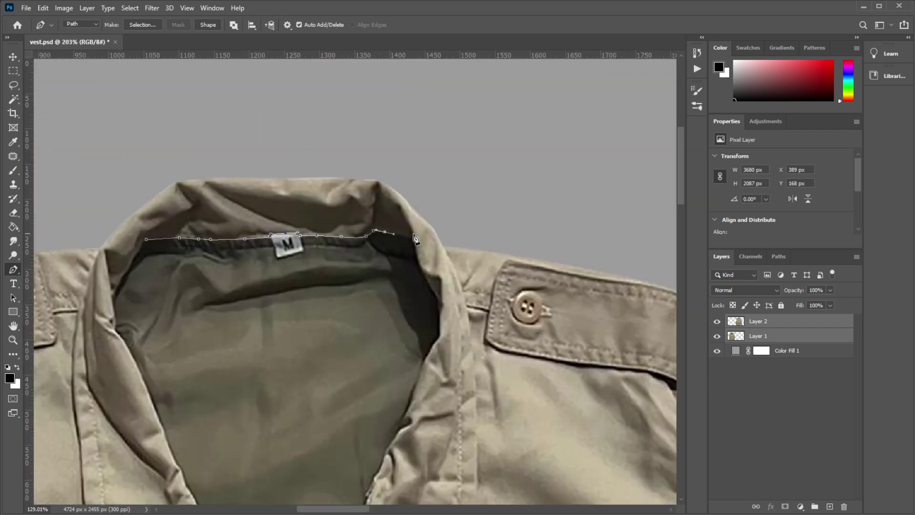
{"action": "scroll", "coordinate": [422, 245], "scroll_direction": "up", "scroll_amount": 2}
{"action": "left_click", "coordinate": [408, 265]}
{"action": "left_click", "coordinate": [429, 327]}
Step: Extend the path along the collar's dark edge down toward the zipper
{"action": "scroll", "coordinate": [343, 307], "scroll_direction": "up", "scroll_amount": 1}
{"action": "mouse_move", "coordinate": [343, 307]}
{"action": "left_mouse_down"}
{"action": "mouse_move", "coordinate": [333, 188]}
{"action": "mouse_move", "coordinate": [366, 50]}
{"action": "left_mouse_up"}
{"action": "left_click", "coordinate": [376, 241]}
{"action": "left_click_drag", "start_coordinate": [376, 241], "coordinate": [415, 207]}
{"action": "scroll", "coordinate": [399, 232], "scroll_direction": "down", "scroll_amount": 5}
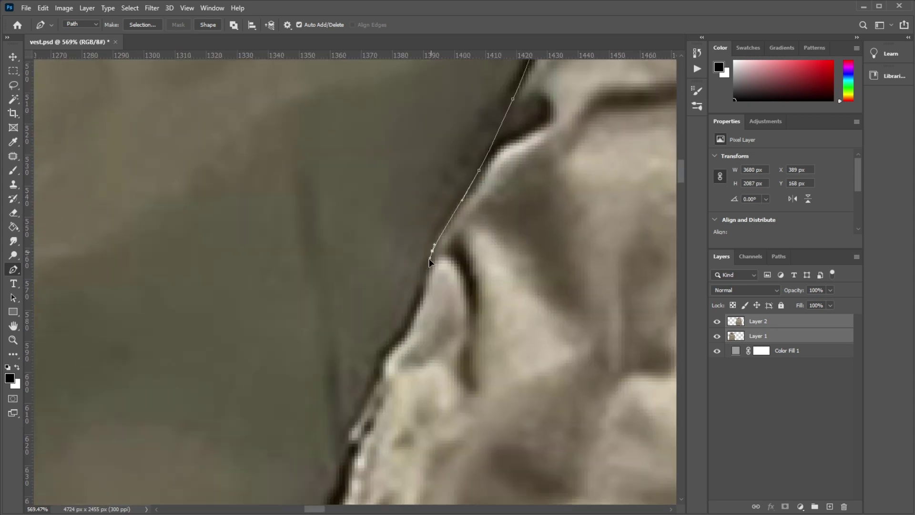
{"action": "left_click", "coordinate": [450, 257]}
{"action": "scroll", "coordinate": [441, 286], "scroll_direction": "down", "scroll_amount": 3}
{"action": "scroll", "coordinate": [457, 286], "scroll_direction": "down", "scroll_amount": 2}
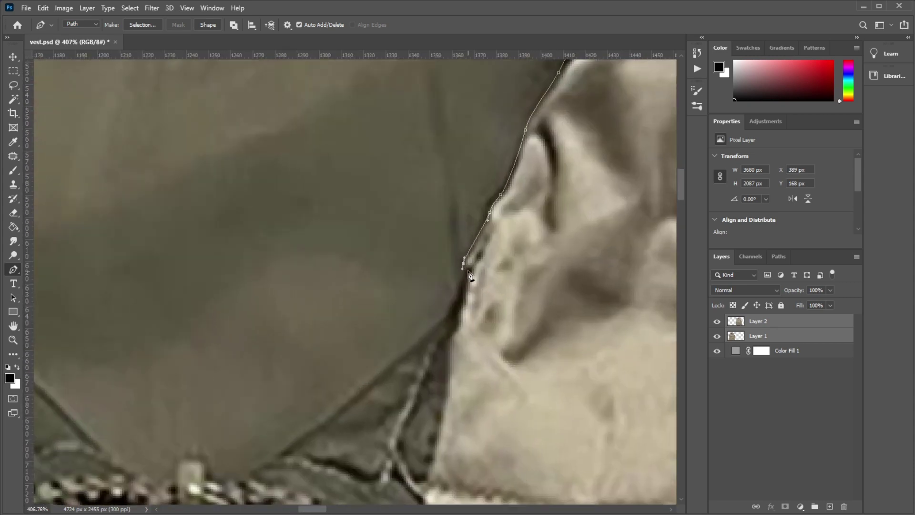
{"action": "scroll", "coordinate": [468, 262], "scroll_direction": "down", "scroll_amount": 3}
{"action": "left_click", "coordinate": [451, 280]}
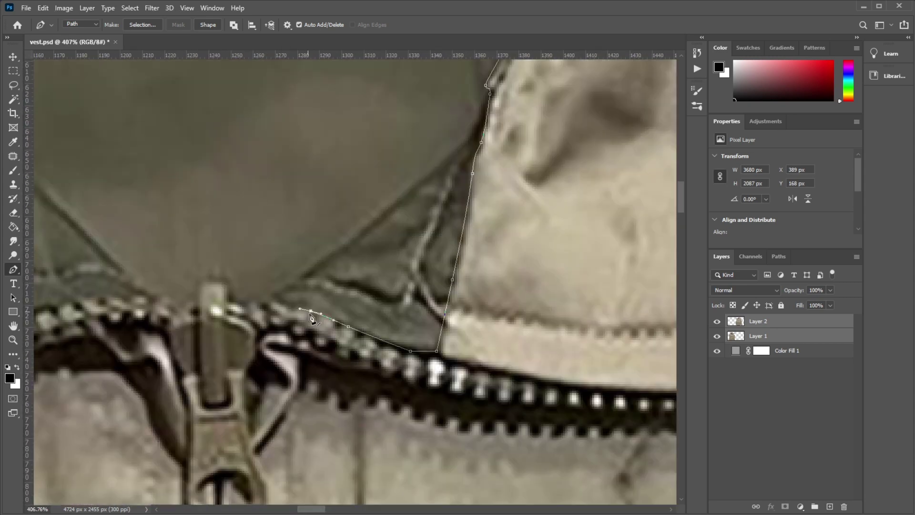
Step: Add anchors along the zipper edge, curving the path along the zipper teeth
{"action": "scroll", "coordinate": [311, 317], "scroll_direction": "right", "scroll_amount": 3}
{"action": "left_click", "coordinate": [300, 304]}
{"action": "scroll", "coordinate": [319, 314], "scroll_direction": "up", "scroll_amount": 2}
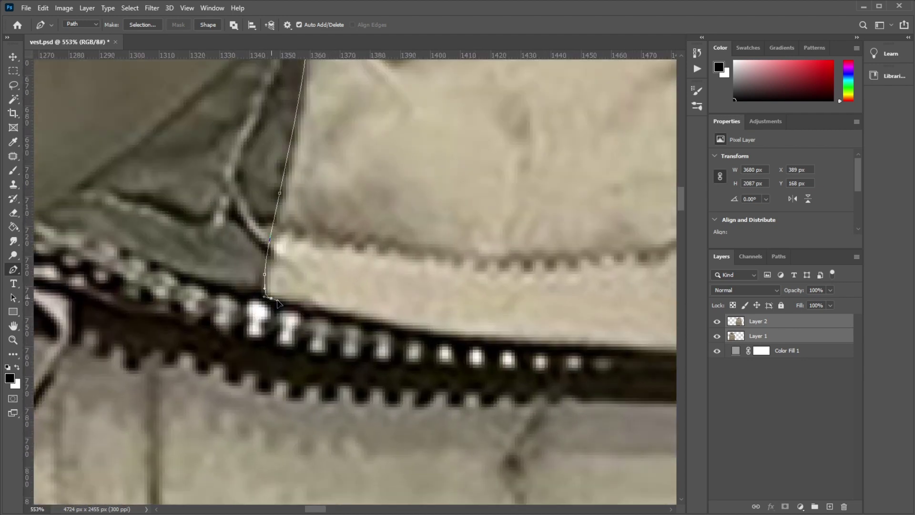
{"action": "scroll", "coordinate": [277, 303], "scroll_direction": "right", "scroll_amount": 3}
{"action": "left_click", "coordinate": [373, 302]}
{"action": "left_click_drag", "start_coordinate": [520, 309], "coordinate": [540, 312]}
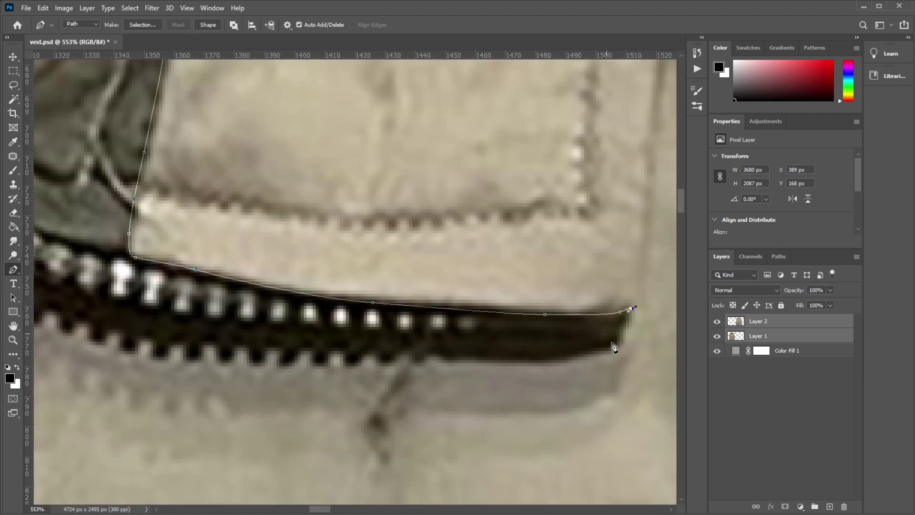
{"action": "scroll", "coordinate": [387, 367], "scroll_direction": "up", "scroll_amount": 1}
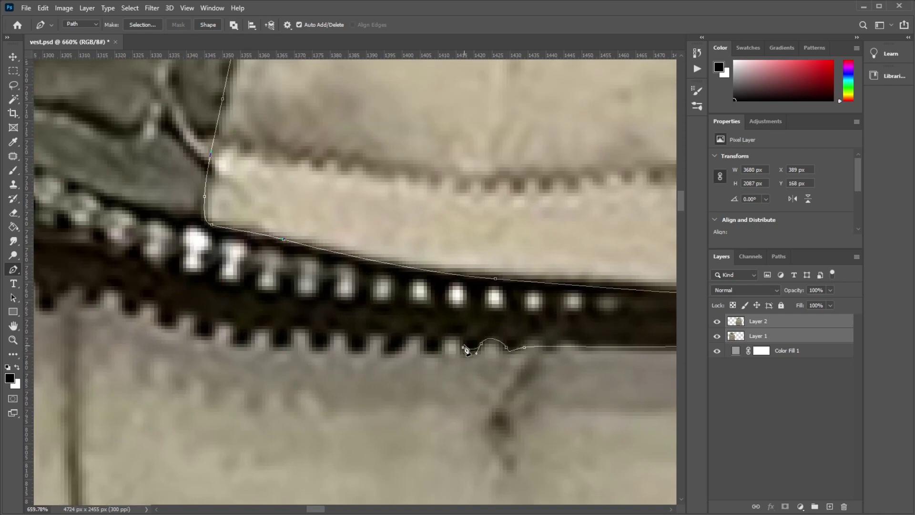
{"action": "scroll", "coordinate": [421, 336], "scroll_direction": "down", "scroll_amount": 5}
{"action": "scroll", "coordinate": [506, 266], "scroll_direction": "up", "scroll_amount": 1}
{"action": "scroll", "coordinate": [498, 316], "scroll_direction": "down", "scroll_amount": 1}
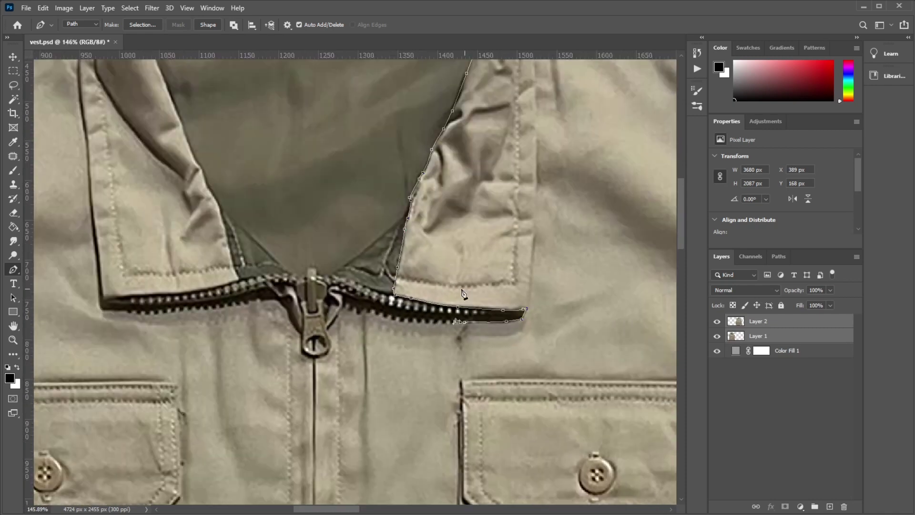
{"action": "scroll", "coordinate": [465, 296], "scroll_direction": "up", "scroll_amount": 1}
{"action": "scroll", "coordinate": [609, 336], "scroll_direction": "up", "scroll_amount": 3}
Step: Curve the path around the zipper pull's bottom and back up the left zipper teeth
{"action": "left_click_drag", "start_coordinate": [220, 289], "coordinate": [363, 338]}
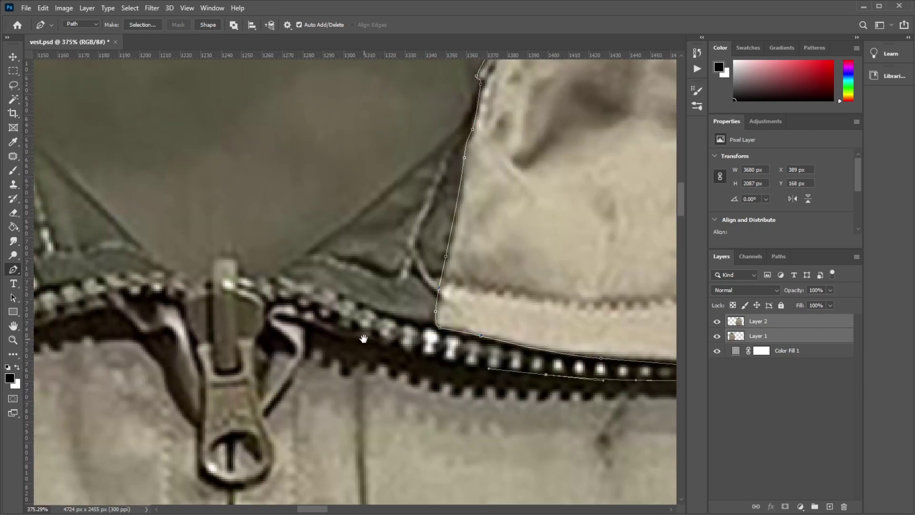
{"action": "scroll", "coordinate": [305, 330], "scroll_direction": "down", "scroll_amount": 2}
{"action": "scroll", "coordinate": [389, 344], "scroll_direction": "up", "scroll_amount": 2}
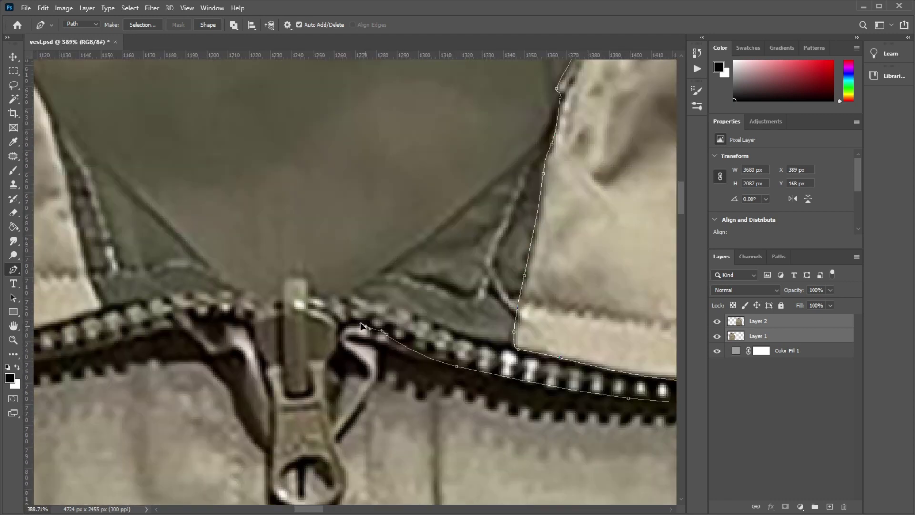
{"action": "left_click_drag", "start_coordinate": [328, 399], "coordinate": [337, 334]}
{"action": "left_click_drag", "start_coordinate": [338, 362], "coordinate": [352, 427]}
{"action": "left_click_drag", "start_coordinate": [277, 409], "coordinate": [277, 423]}
{"action": "left_click_drag", "start_coordinate": [280, 343], "coordinate": [307, 411]}
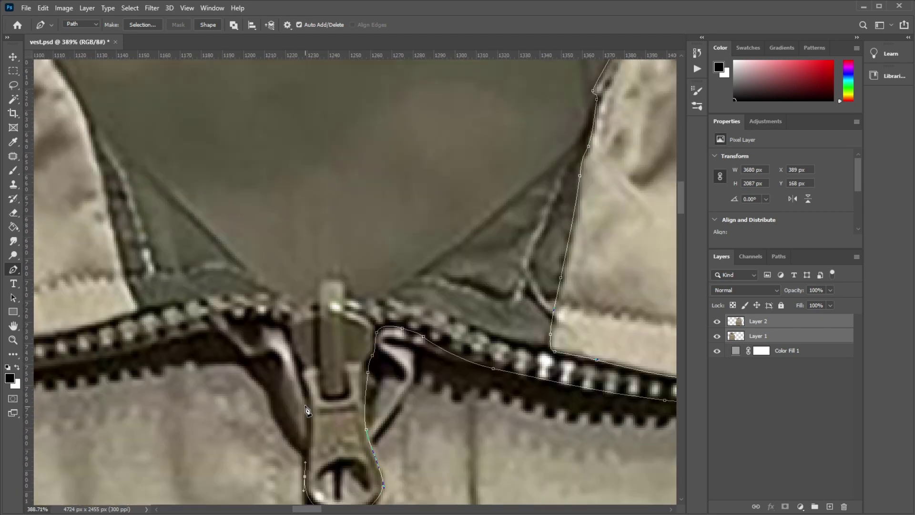
{"action": "left_click", "coordinate": [261, 321]}
{"action": "left_click_drag", "start_coordinate": [262, 320], "coordinate": [550, 329]}
{"action": "left_click", "coordinate": [420, 352]}
{"action": "left_click_drag", "start_coordinate": [333, 353], "coordinate": [424, 362]}
{"action": "mouse_move", "coordinate": [265, 386]}
{"action": "left_mouse_down"}
{"action": "mouse_move", "coordinate": [225, 371]}
{"action": "mouse_move", "coordinate": [346, 379]}
{"action": "left_mouse_up"}
Step: Extend the path up the lining edge toward the collar
{"action": "scroll", "coordinate": [374, 355], "scroll_direction": "up", "scroll_amount": 2}
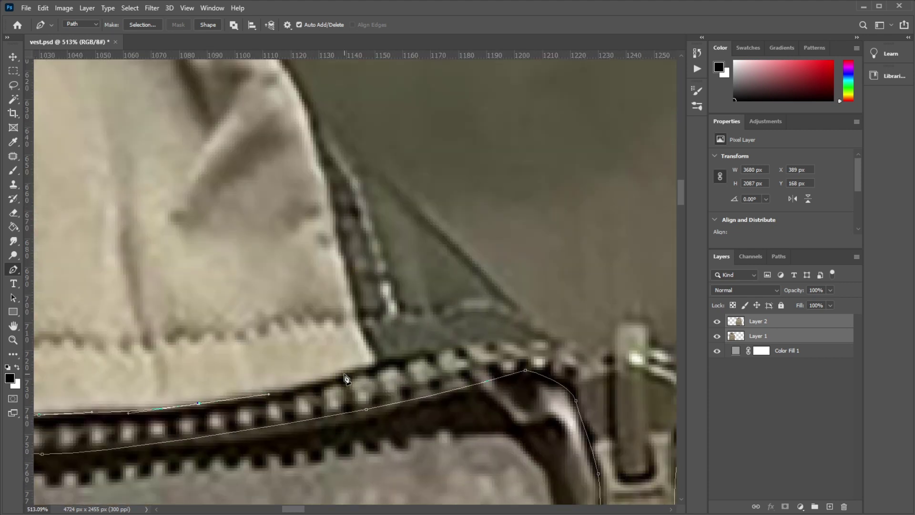
{"action": "scroll", "coordinate": [340, 408], "scroll_direction": "up", "scroll_amount": 3}
{"action": "left_click", "coordinate": [351, 337]}
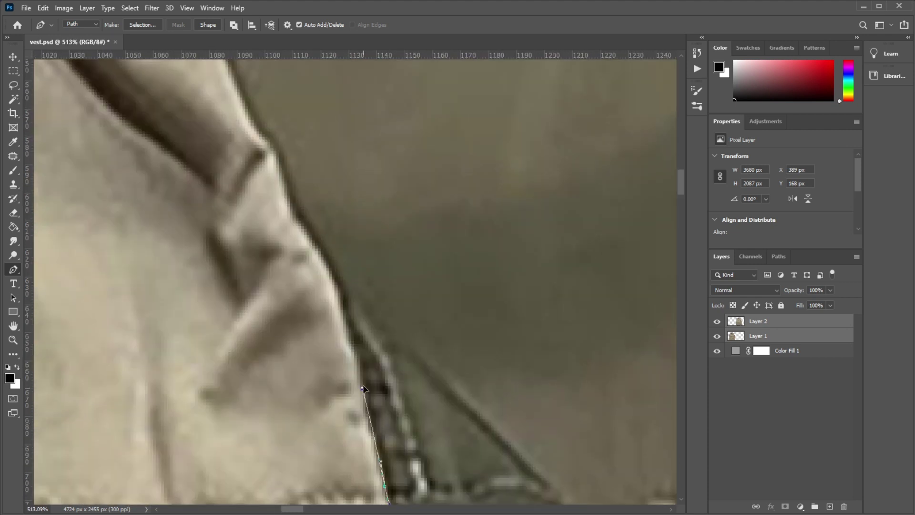
{"action": "scroll", "coordinate": [363, 389], "scroll_direction": "up", "scroll_amount": 1}
{"action": "scroll", "coordinate": [320, 253], "scroll_direction": "down", "scroll_amount": 3}
{"action": "scroll", "coordinate": [320, 240], "scroll_direction": "up", "scroll_amount": 1}
{"action": "left_click", "coordinate": [319, 281]}
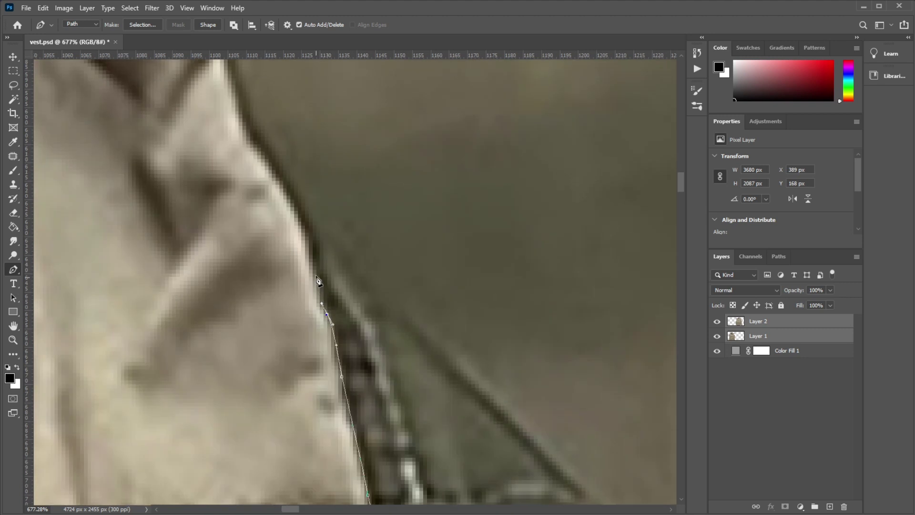
{"action": "scroll", "coordinate": [324, 369], "scroll_direction": "up", "scroll_amount": 3}
{"action": "left_click_drag", "start_coordinate": [261, 245], "coordinate": [305, 381]}
{"action": "left_click_drag", "start_coordinate": [295, 293], "coordinate": [296, 396]}
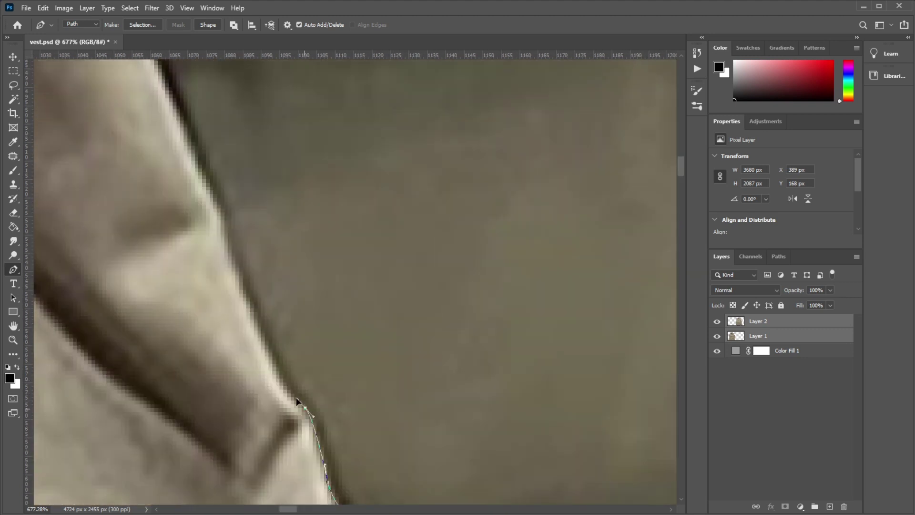
{"action": "left_click", "coordinate": [270, 346]}
Step: Add smooth curved anchors along the upper collar edge and close the path at the start point
{"action": "left_click_drag", "start_coordinate": [231, 196], "coordinate": [307, 295]}
{"action": "left_click_drag", "start_coordinate": [214, 158], "coordinate": [280, 253]}
{"action": "left_click_drag", "start_coordinate": [265, 190], "coordinate": [330, 286]}
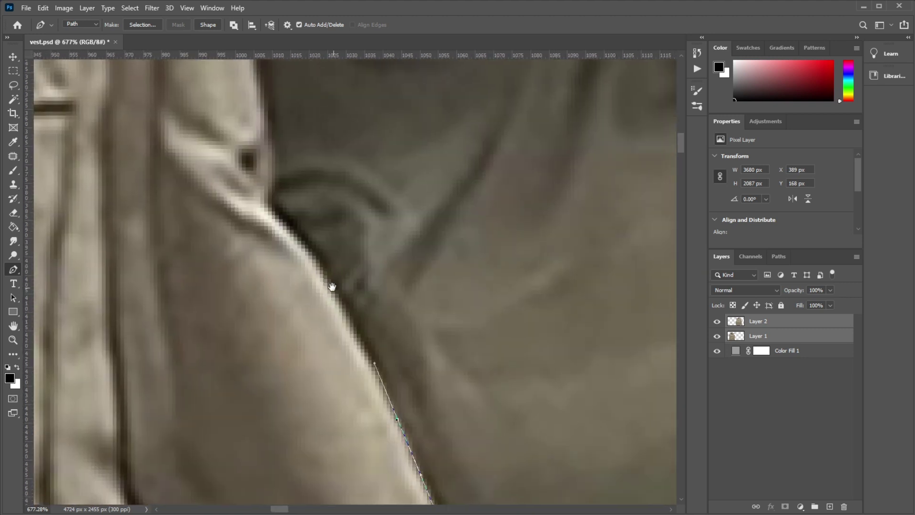
{"action": "left_click", "coordinate": [331, 286]}
{"action": "left_click_drag", "start_coordinate": [271, 210], "coordinate": [293, 284]}
{"action": "left_click_drag", "start_coordinate": [293, 284], "coordinate": [284, 254]}
{"action": "left_click_drag", "start_coordinate": [286, 205], "coordinate": [285, 368]}
{"action": "left_click_drag", "start_coordinate": [317, 339], "coordinate": [331, 304]}
{"action": "left_click_drag", "start_coordinate": [361, 277], "coordinate": [370, 268]}
{"action": "left_click_drag", "start_coordinate": [385, 229], "coordinate": [385, 300]}
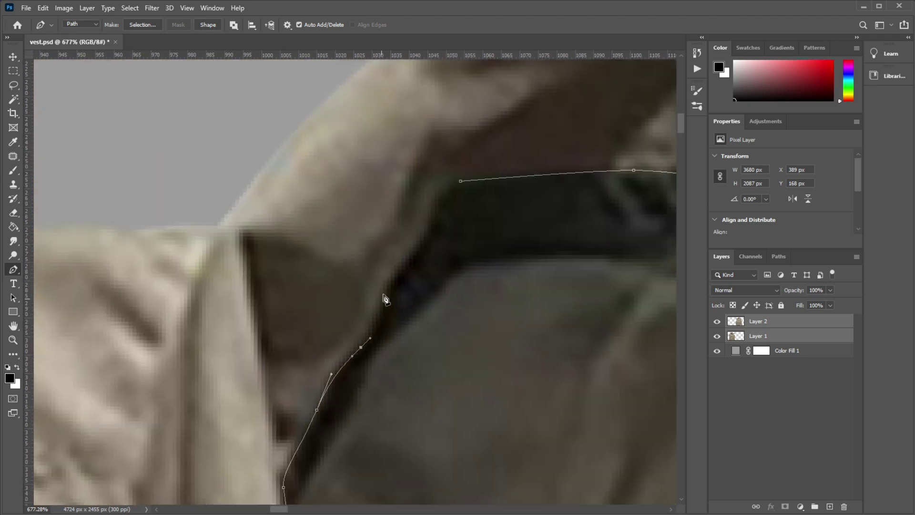
{"action": "left_click", "coordinate": [460, 181]}
{"action": "scroll", "coordinate": [460, 181], "scroll_direction": "down", "scroll_amount": 5}
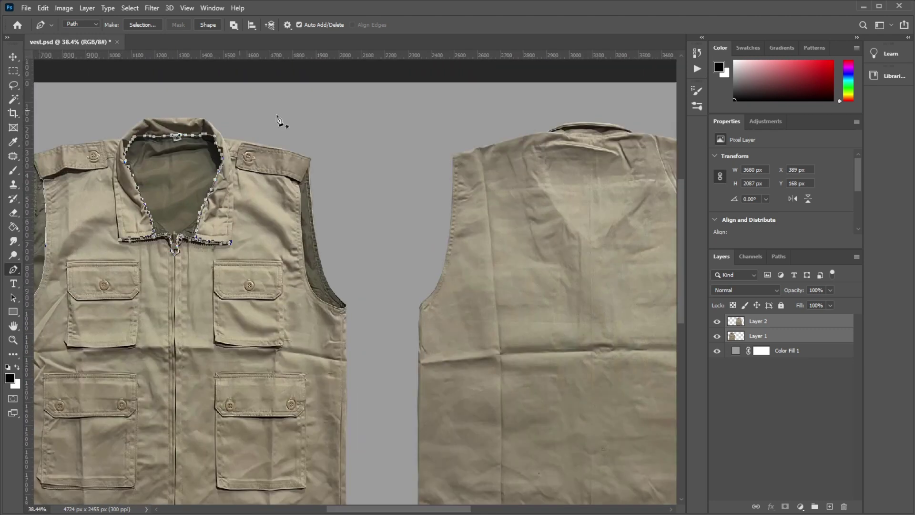
Step: Trace the armhole lining edge with the Pen tool, down to its lower corner and seam
{"action": "scroll", "coordinate": [373, 237], "scroll_direction": "up", "scroll_amount": 4}
{"action": "left_click_drag", "start_coordinate": [373, 237], "coordinate": [251, 200]}
{"action": "scroll", "coordinate": [251, 200], "scroll_direction": "up", "scroll_amount": 2}
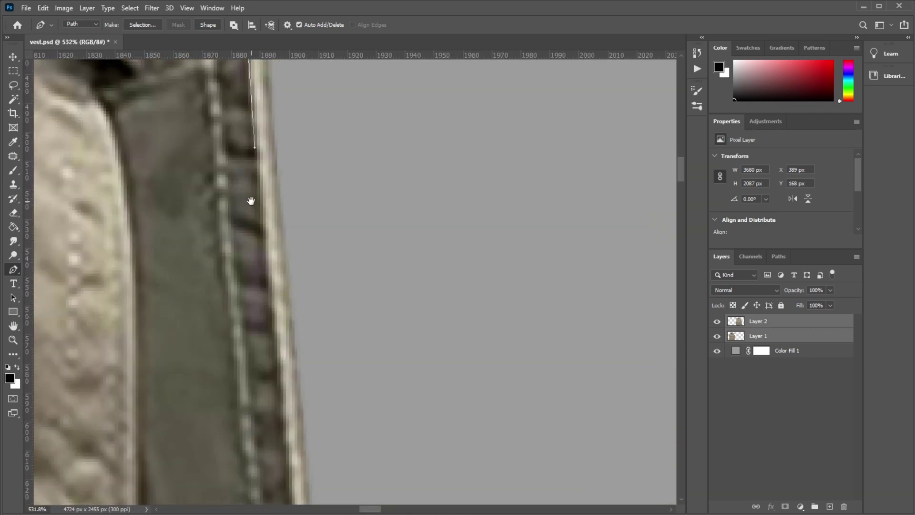
{"action": "left_click_drag", "start_coordinate": [281, 397], "coordinate": [286, 143]}
{"action": "left_click", "coordinate": [275, 218]}
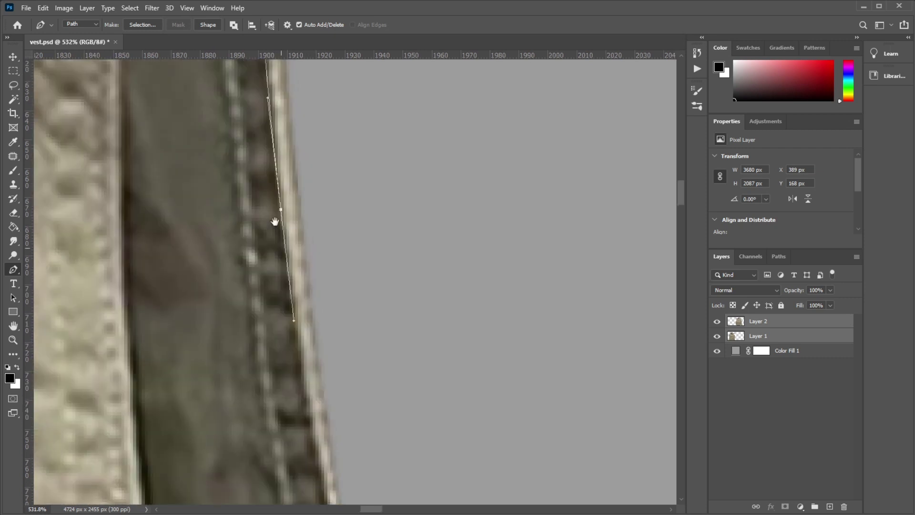
{"action": "mouse_move", "coordinate": [300, 394]}
{"action": "left_mouse_down"}
{"action": "mouse_move", "coordinate": [305, 143]}
{"action": "mouse_move", "coordinate": [296, 238]}
{"action": "left_mouse_up"}
{"action": "left_click", "coordinate": [296, 289]}
{"action": "left_click_drag", "start_coordinate": [301, 324], "coordinate": [305, 143]}
{"action": "left_click", "coordinate": [469, 296]}
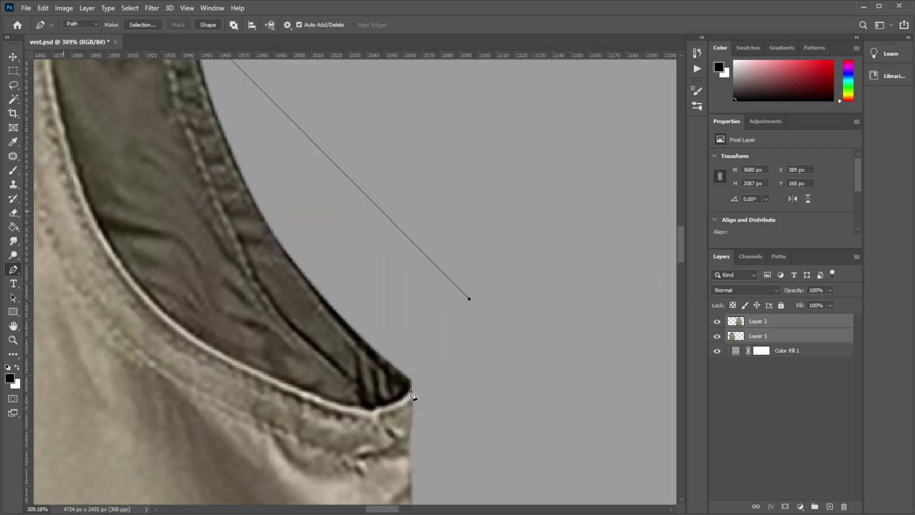
{"action": "scroll", "coordinate": [415, 381], "scroll_direction": "up", "scroll_amount": 2}
{"action": "left_click", "coordinate": [408, 367]}
{"action": "left_click_drag", "start_coordinate": [417, 402], "coordinate": [409, 410]}
Step: Continue the lining path up the inner seam to the top and close it
{"action": "scroll", "coordinate": [400, 421], "scroll_direction": "up", "scroll_amount": 1}
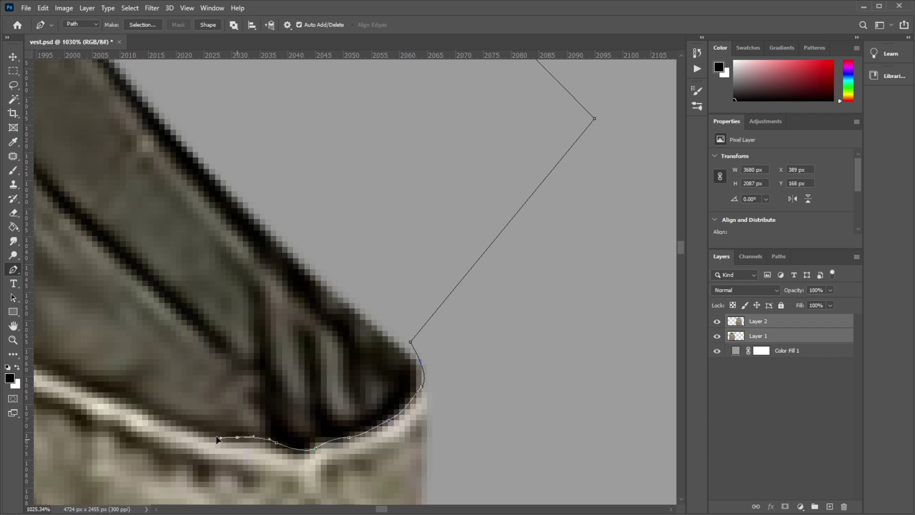
{"action": "mouse_move", "coordinate": [217, 438]}
{"action": "left_mouse_down"}
{"action": "mouse_move", "coordinate": [300, 333]}
{"action": "mouse_move", "coordinate": [255, 351]}
{"action": "left_mouse_up"}
{"action": "left_click_drag", "start_coordinate": [96, 211], "coordinate": [162, 259]}
{"action": "left_click", "coordinate": [162, 258]}
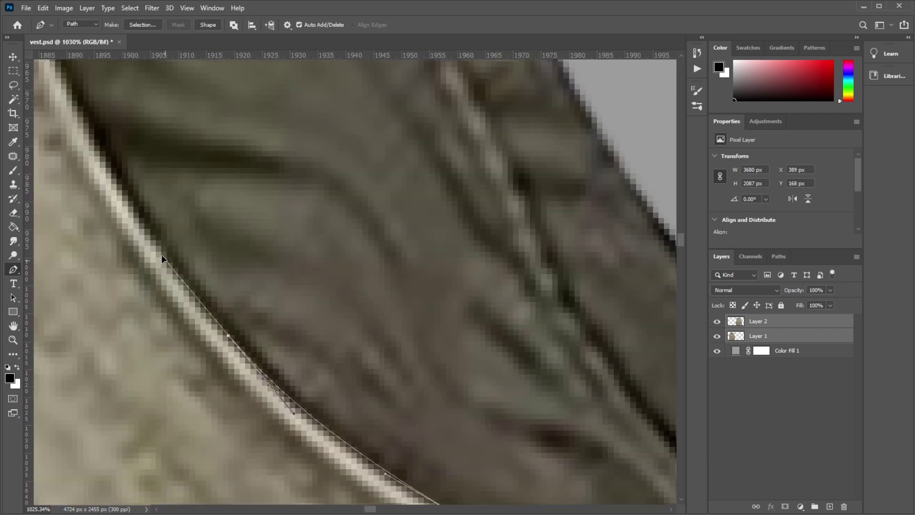
{"action": "scroll", "coordinate": [162, 259], "scroll_direction": "down", "scroll_amount": 2}
{"action": "scroll", "coordinate": [251, 272], "scroll_direction": "left", "scroll_amount": 1}
{"action": "left_click", "coordinate": [190, 153]}
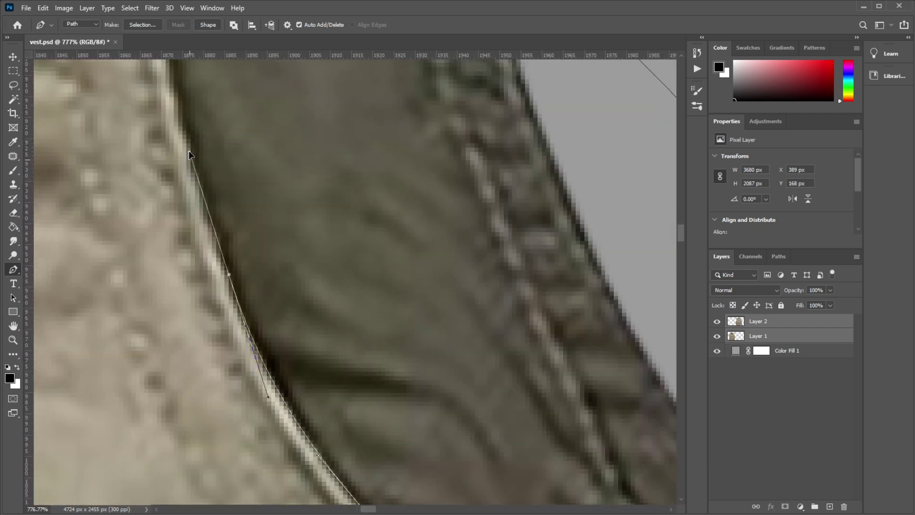
{"action": "left_click_drag", "start_coordinate": [189, 154], "coordinate": [247, 86]}
{"action": "mouse_move", "coordinate": [248, 191]}
{"action": "left_mouse_down"}
{"action": "mouse_move", "coordinate": [263, 110]}
{"action": "mouse_move", "coordinate": [262, 133]}
{"action": "mouse_move", "coordinate": [319, 195]}
{"action": "left_mouse_up"}
{"action": "scroll", "coordinate": [302, 147], "scroll_direction": "down", "scroll_amount": 2}
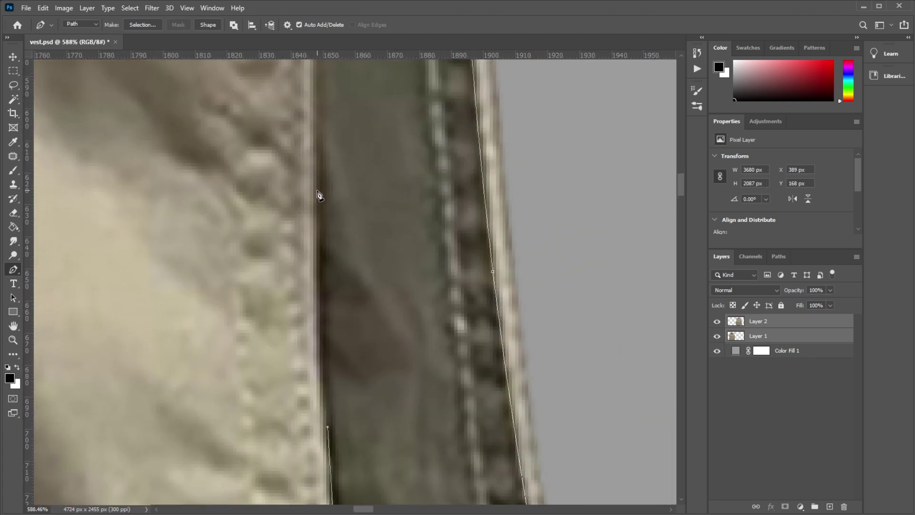
{"action": "scroll", "coordinate": [314, 143], "scroll_direction": "up", "scroll_amount": 2}
{"action": "left_click", "coordinate": [290, 114]}
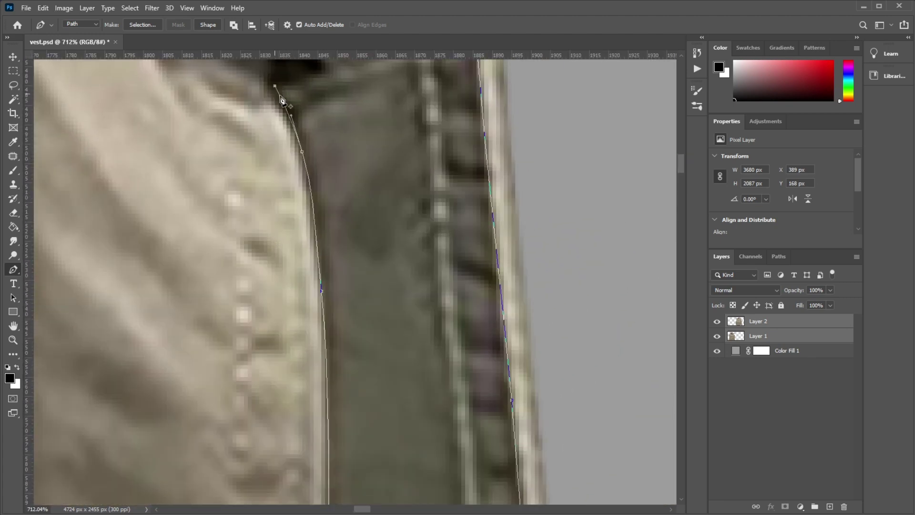
{"action": "scroll", "coordinate": [282, 100], "scroll_direction": "up", "scroll_amount": 1}
{"action": "left_click", "coordinate": [317, 259]}
{"action": "scroll", "coordinate": [331, 256], "scroll_direction": "up", "scroll_amount": 2}
{"action": "left_click", "coordinate": [398, 119]}
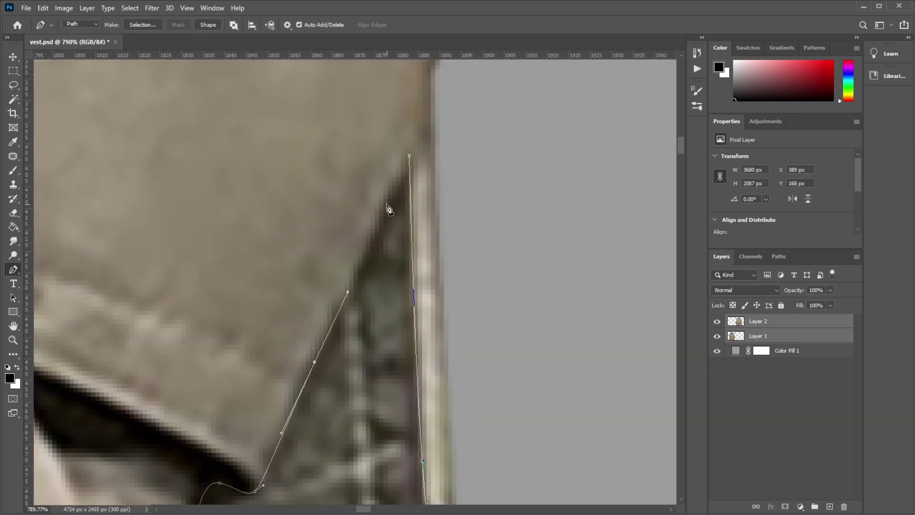
Step: Convert all traced neck and armhole lining paths into an active selection
{"action": "scroll", "coordinate": [388, 209], "scroll_direction": "down", "scroll_amount": 5}
{"action": "scroll", "coordinate": [388, 208], "scroll_direction": "down", "scroll_amount": 5}
{"action": "scroll", "coordinate": [309, 243], "scroll_direction": "up", "scroll_amount": 1}
{"action": "key", "text": "ctrl+Return"}
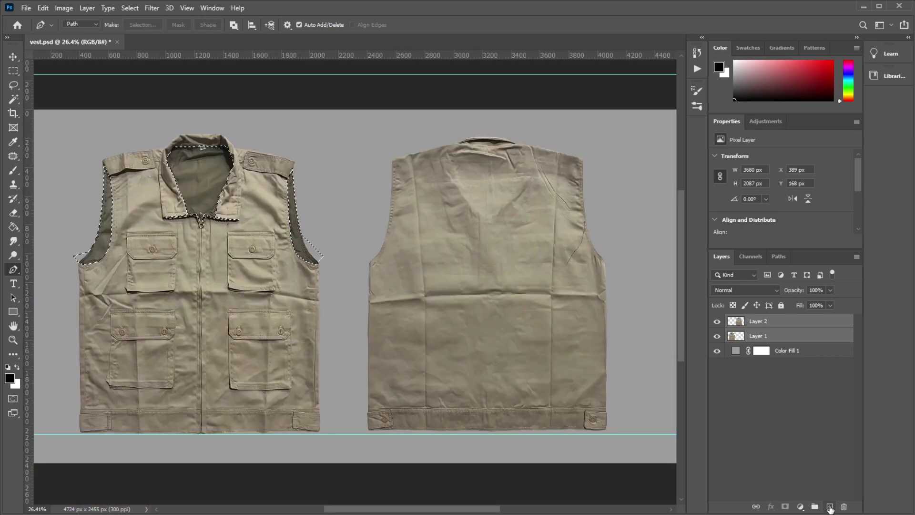
Step: Create Layer 3 masked to the lining selection and merge Layer 1 into Layer 2
{"action": "left_click", "coordinate": [829, 507]}
{"action": "left_click", "coordinate": [785, 506]}
{"action": "left_click", "coordinate": [762, 336]}
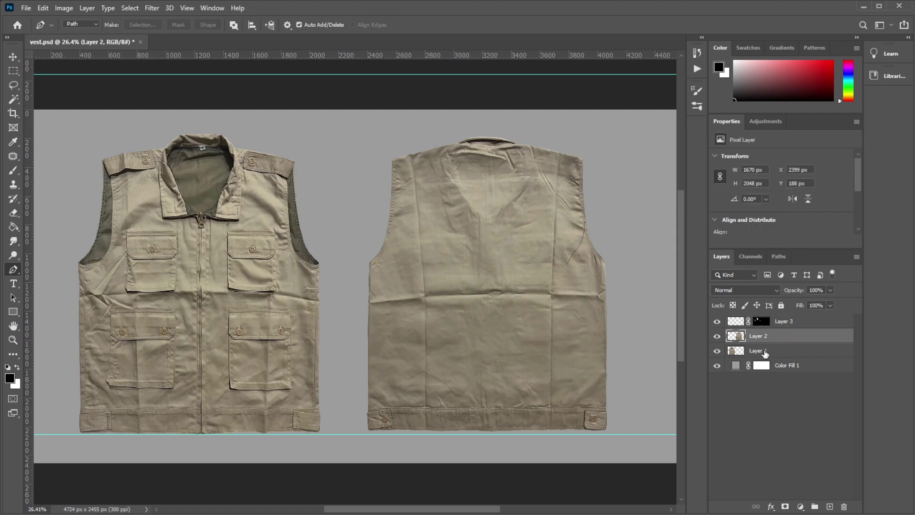
{"action": "key", "text": "ctrl+e"}
Step: Cut the lining area from Layer 2 onto new Layer 4 and hide the lining layers
{"action": "key", "text": "ctrl+shift+d"}
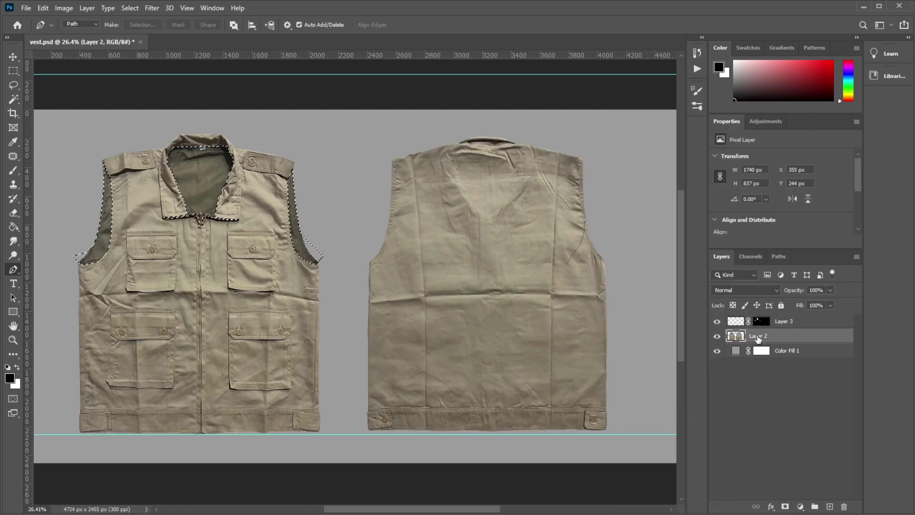
{"action": "key", "text": "ctrl+j"}
{"action": "scroll", "coordinate": [88, 181], "scroll_direction": "up", "scroll_amount": 5}
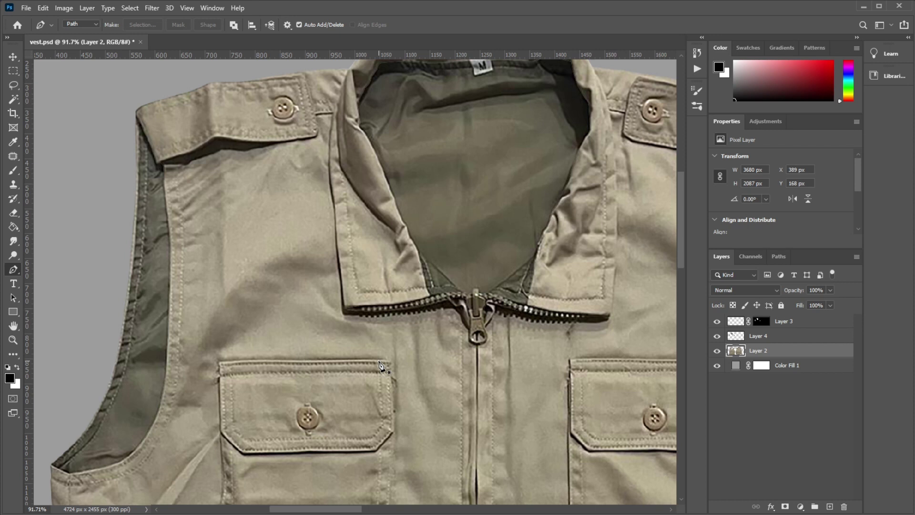
{"action": "left_click", "coordinate": [717, 336]}
Step: Hide Layer 2 and trace a closed path around the collar size tag
{"action": "scroll", "coordinate": [716, 346], "scroll_direction": "down", "scroll_amount": 5}
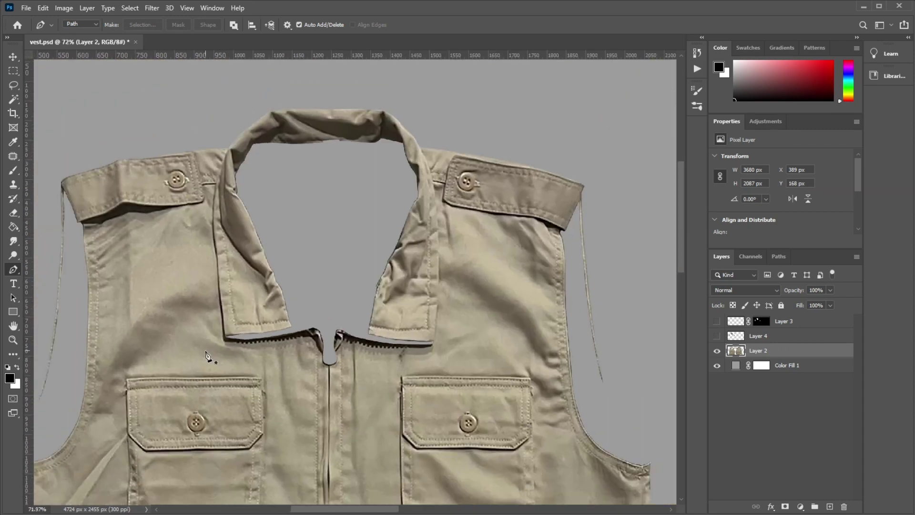
{"action": "left_click", "coordinate": [716, 351]}
{"action": "scroll", "coordinate": [305, 248], "scroll_direction": "up", "scroll_amount": 10}
{"action": "left_click", "coordinate": [271, 238]}
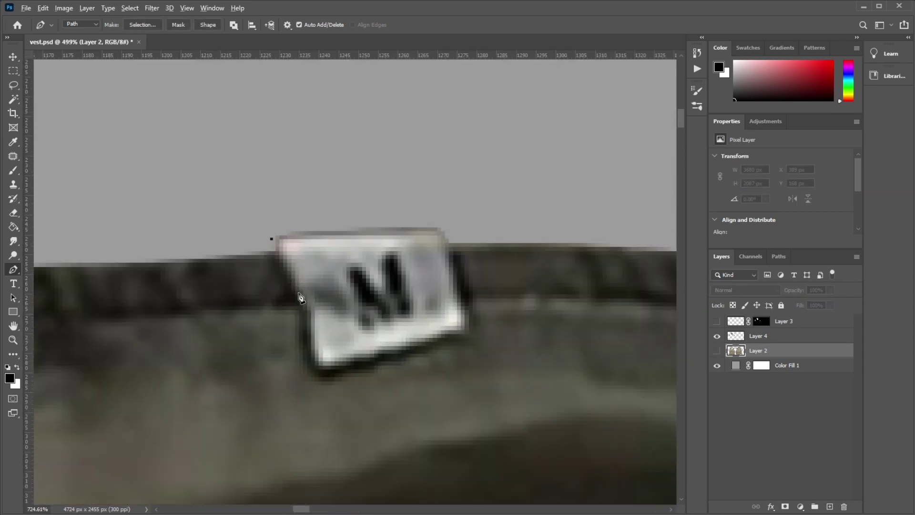
{"action": "left_click", "coordinate": [300, 370]}
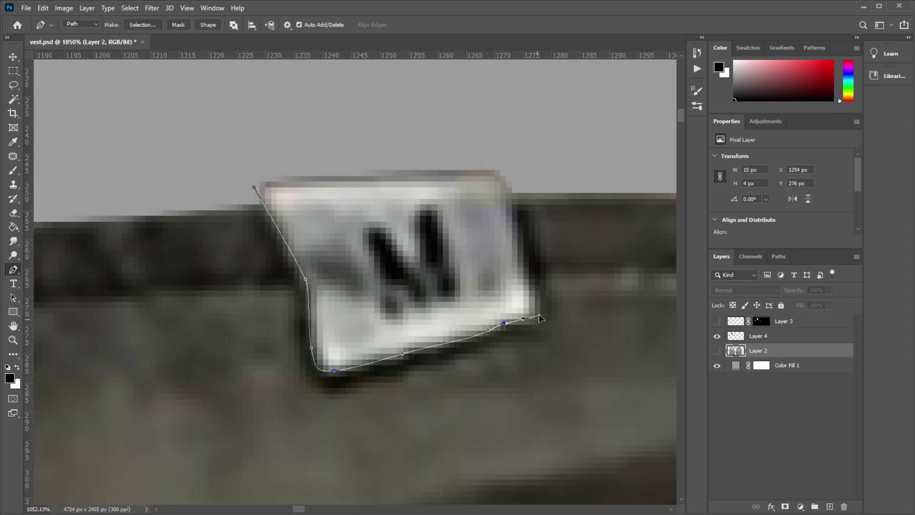
{"action": "scroll", "coordinate": [540, 318], "scroll_direction": "down", "scroll_amount": 2}
{"action": "left_click", "coordinate": [490, 214]}
{"action": "left_click", "coordinate": [225, 193]}
{"action": "left_click", "coordinate": [245, 255]}
{"action": "scroll", "coordinate": [230, 341], "scroll_direction": "down", "scroll_amount": 5}
Step: Copy the tag from Layer 4 onto its own new Layer 5
{"action": "left_click", "coordinate": [759, 336]}
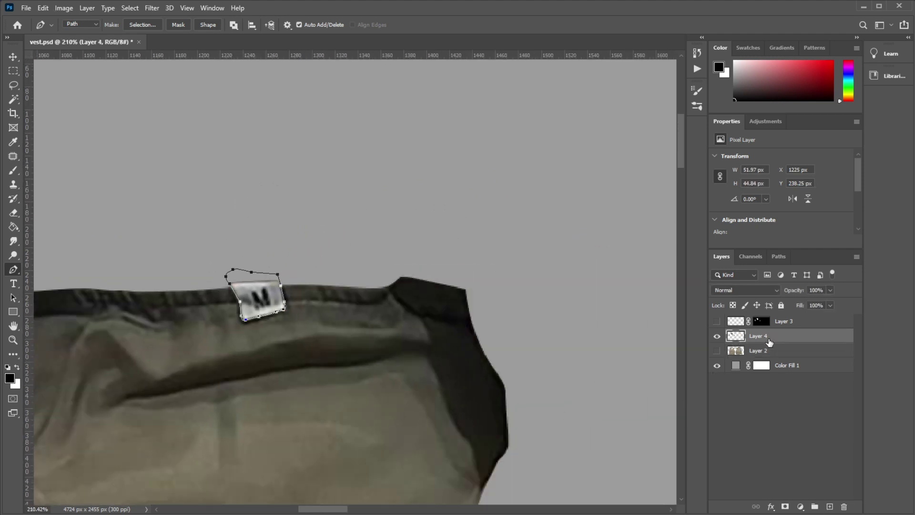
{"action": "key", "text": "ctrl+Return"}
{"action": "key", "text": "ctrl+j"}
{"action": "left_click", "coordinate": [757, 350]}
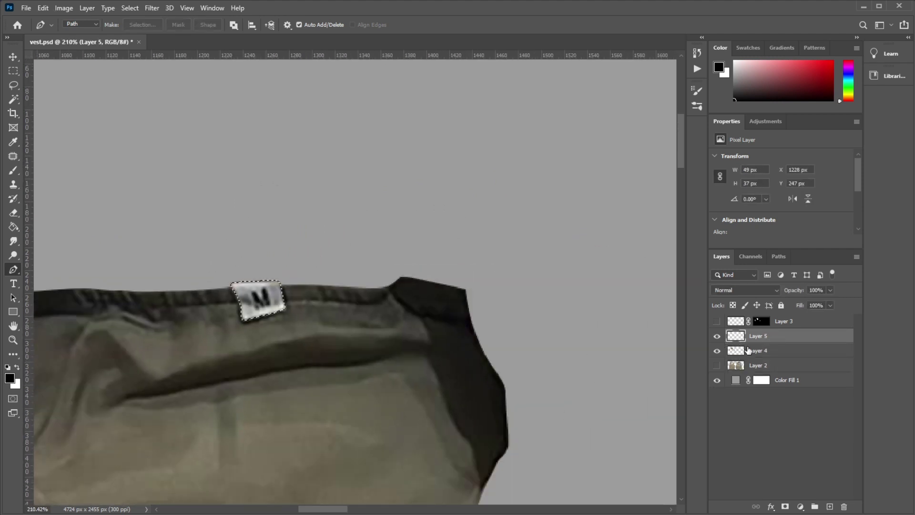
Step: Content-Aware fill the tag area on Layer 4, then deselect
{"action": "key", "text": "l"}
{"action": "right_click", "coordinate": [254, 311]}
{"action": "left_click", "coordinate": [271, 438]}
{"action": "key", "text": "Return"}
{"action": "left_click", "coordinate": [717, 336]}
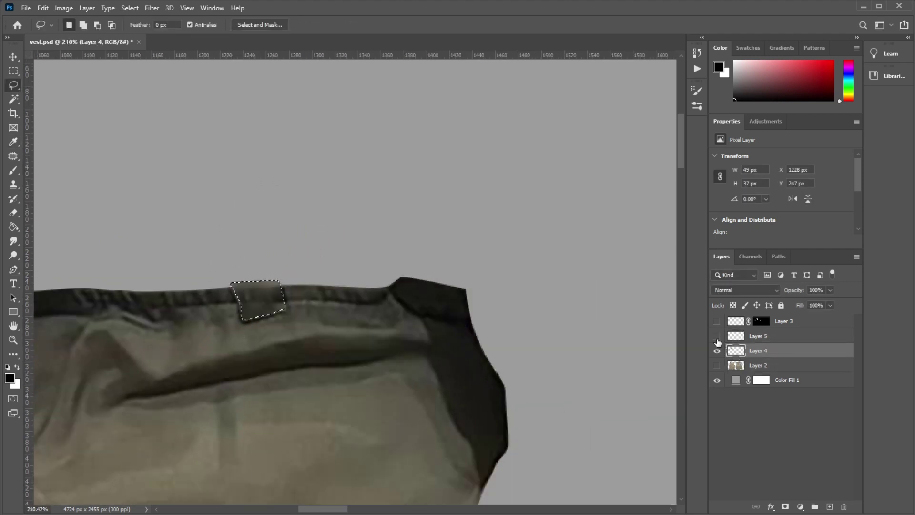
{"action": "key", "text": "ctrl+d"}
{"action": "scroll", "coordinate": [224, 291], "scroll_direction": "up", "scroll_amount": 3}
Step: Erase a strip along the collar seam and clone fabric over it on Layer 2
{"action": "key", "text": "s"}
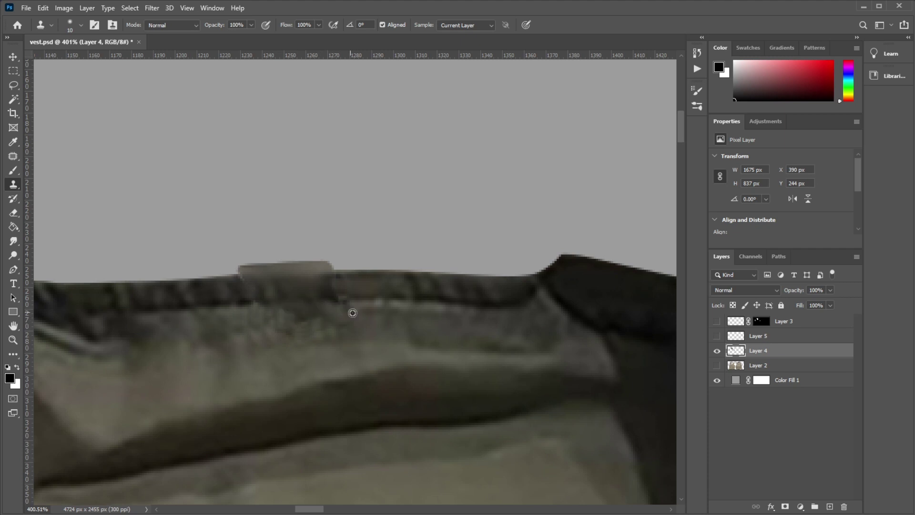
{"action": "scroll", "coordinate": [333, 288], "scroll_direction": "down", "scroll_amount": 3}
{"action": "scroll", "coordinate": [316, 415], "scroll_direction": "up", "scroll_amount": 4}
{"action": "left_click", "coordinate": [717, 365]}
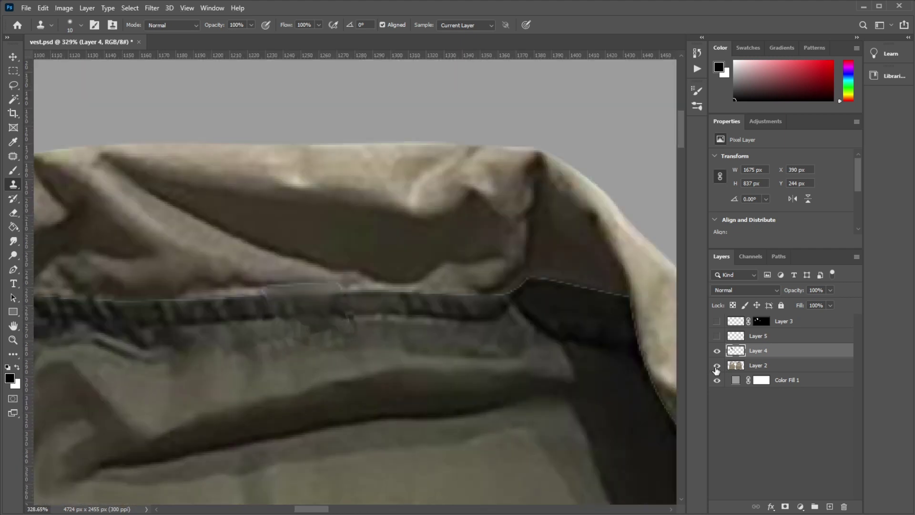
{"action": "key", "text": "e"}
{"action": "mouse_move", "coordinate": [341, 289]}
{"action": "left_mouse_down"}
{"action": "mouse_move", "coordinate": [229, 289]}
{"action": "mouse_move", "coordinate": [333, 289]}
{"action": "left_mouse_up"}
{"action": "left_click", "coordinate": [775, 365]}
{"action": "key", "text": "s"}
{"action": "left_click", "coordinate": [215, 279], "text": "alt"}
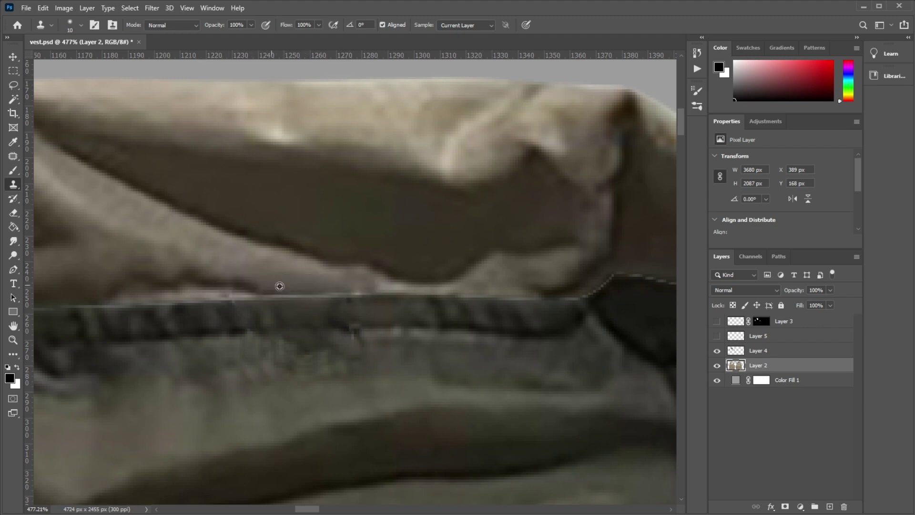
{"action": "scroll", "coordinate": [381, 286], "scroll_direction": "down", "scroll_amount": 3}
{"action": "scroll", "coordinate": [389, 304], "scroll_direction": "up", "scroll_amount": 2}
{"action": "scroll", "coordinate": [389, 304], "scroll_direction": "down", "scroll_amount": 2}
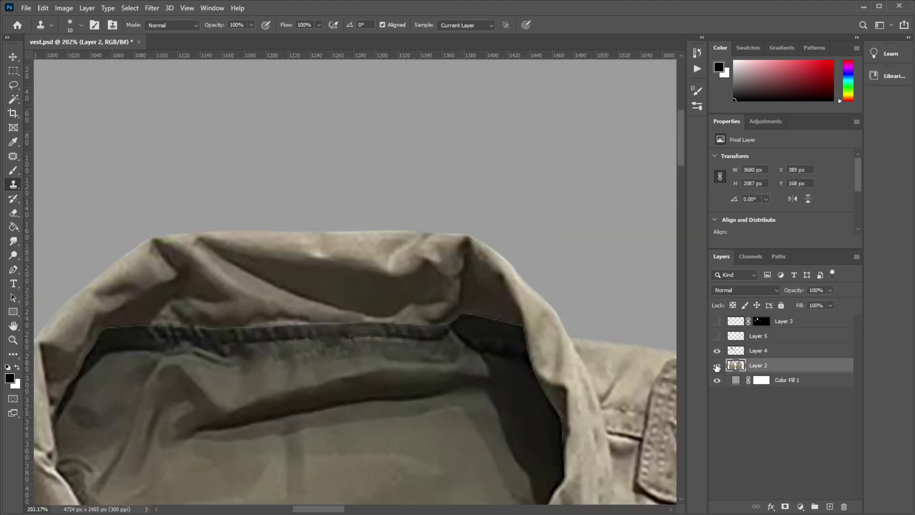
Step: Toggle Layer 4 to inspect the fabric beneath, then keep erasing and cloning the seam
{"action": "left_click", "coordinate": [716, 350]}
{"action": "key", "text": "e"}
{"action": "scroll", "coordinate": [331, 357], "scroll_direction": "up", "scroll_amount": 4}
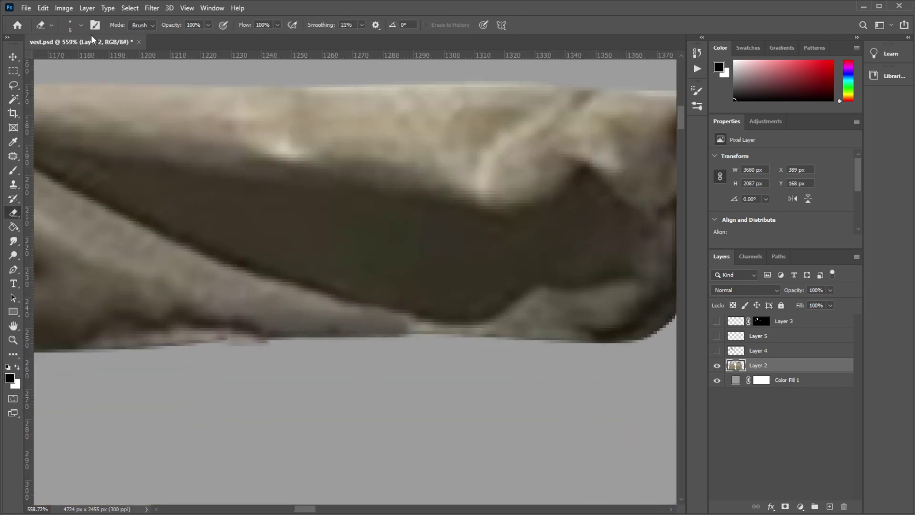
{"action": "left_click", "coordinate": [716, 351]}
{"action": "scroll", "coordinate": [355, 281], "scroll_direction": "down", "scroll_amount": 3}
{"action": "key", "text": "s"}
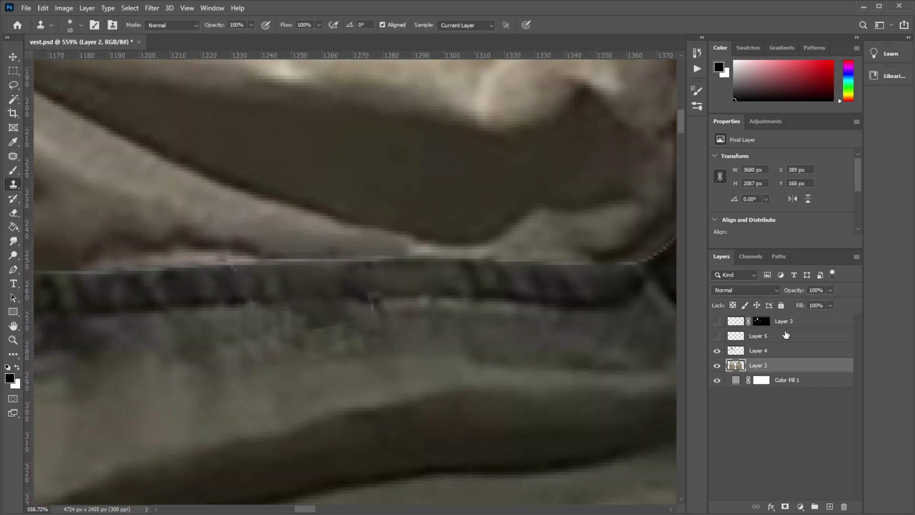
{"action": "left_click", "coordinate": [785, 335]}
{"action": "left_click", "coordinate": [374, 288]}
{"action": "key", "text": "Return"}
Step: Return to Layer 2 and fit the whole document to show both vests
{"action": "key", "text": "alt+bracketleft"}
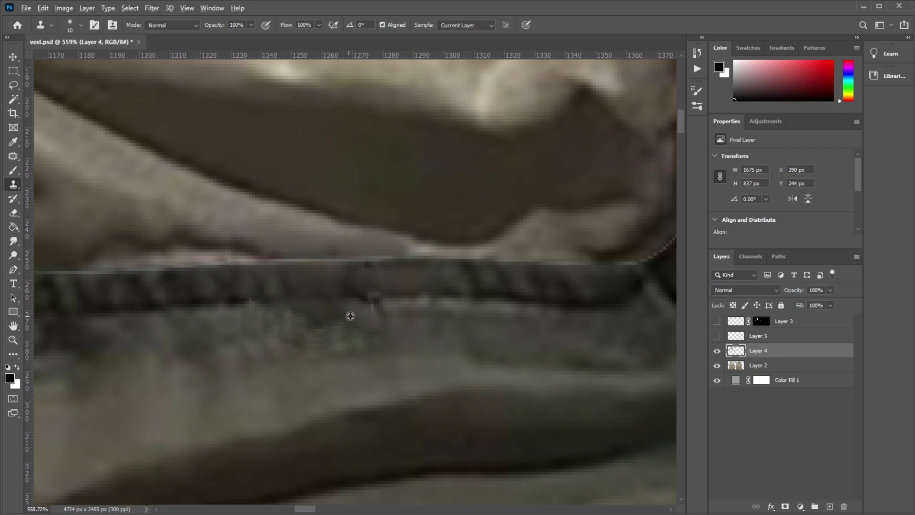
{"action": "scroll", "coordinate": [350, 316], "scroll_direction": "down", "scroll_amount": 8}
{"action": "left_click", "coordinate": [716, 336]}
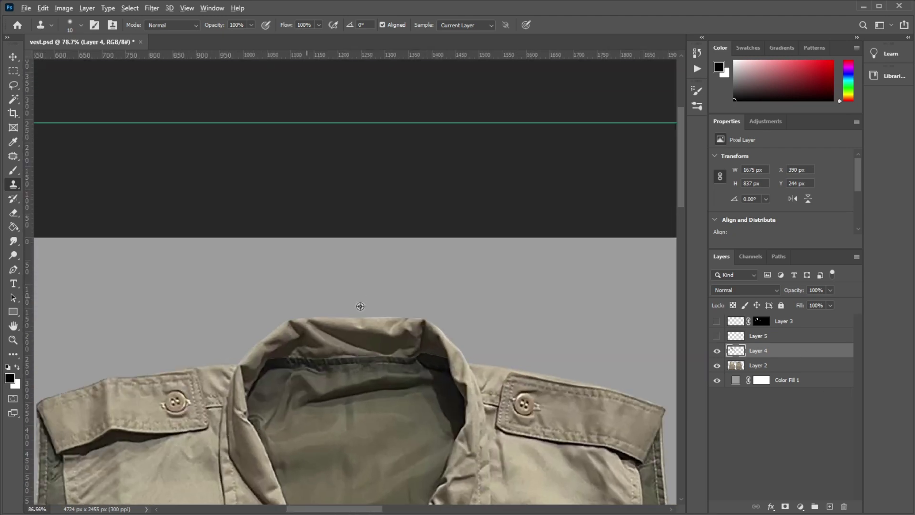
{"action": "scroll", "coordinate": [361, 306], "scroll_direction": "up", "scroll_amount": 4}
{"action": "key", "text": "alt+bracketleft"}
{"action": "scroll", "coordinate": [273, 308], "scroll_direction": "up", "scroll_amount": 2}
Step: Regroup, then ungroup, Layer 2 and Layer 4, and set background Color Fill 1 to white
{"action": "key", "text": "ctrl+0"}
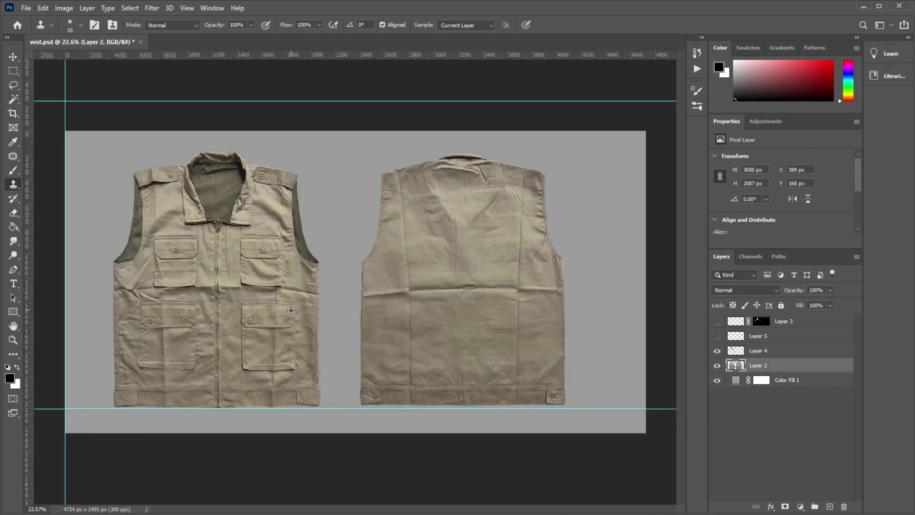
{"action": "scroll", "coordinate": [305, 286], "scroll_direction": "up", "scroll_amount": 4}
{"action": "left_click", "coordinate": [773, 353], "text": "shift"}
{"action": "key", "text": "ctrl+g"}
{"action": "key", "text": "ctrl+j"}
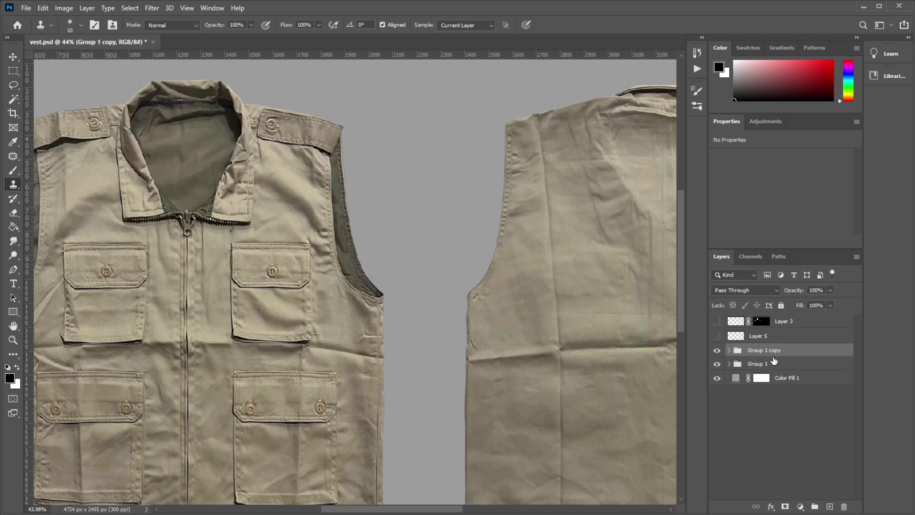
{"action": "right_click", "coordinate": [774, 377]}
{"action": "left_click", "coordinate": [774, 379]}
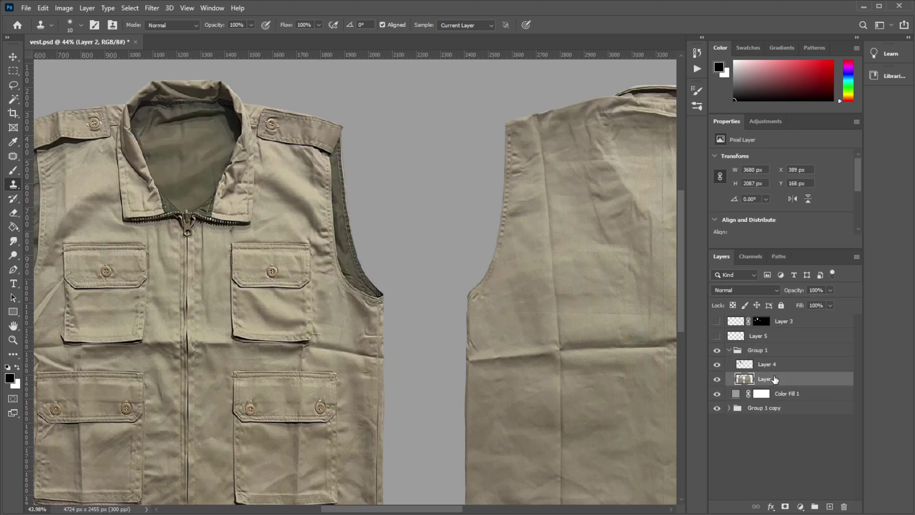
{"action": "key", "text": "ctrl+shift+g"}
{"action": "left_click", "coordinate": [776, 353]}
{"action": "key", "text": "ctrl+0"}
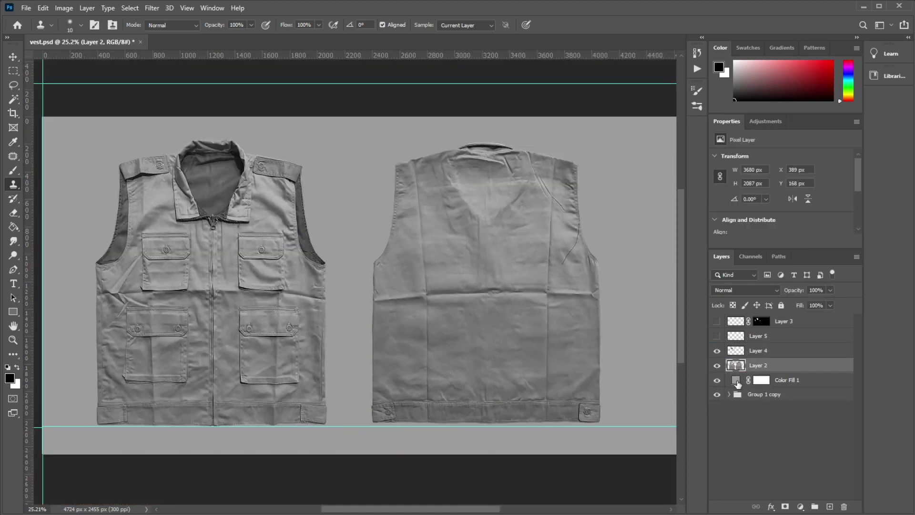
{"action": "double_click", "coordinate": [735, 379]}
{"action": "left_click", "coordinate": [841, 351]}
Step: Add a Brightness/Contrast layer clipped to Layer 2 and raise its brightness
{"action": "left_click", "coordinate": [772, 365]}
{"action": "left_click", "coordinate": [800, 506]}
{"action": "left_click", "coordinate": [808, 348]}
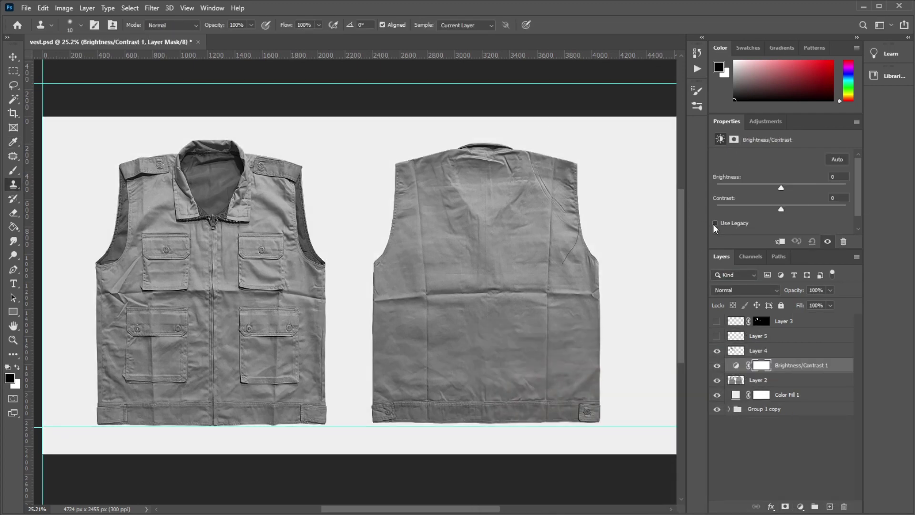
{"action": "key", "text": "ctrl+alt+g"}
{"action": "mouse_move", "coordinate": [777, 188]}
{"action": "left_mouse_down"}
{"action": "mouse_move", "coordinate": [842, 188]}
{"action": "mouse_move", "coordinate": [827, 188]}
{"action": "left_mouse_up"}
{"action": "left_click_drag", "start_coordinate": [781, 209], "coordinate": [783, 209]}
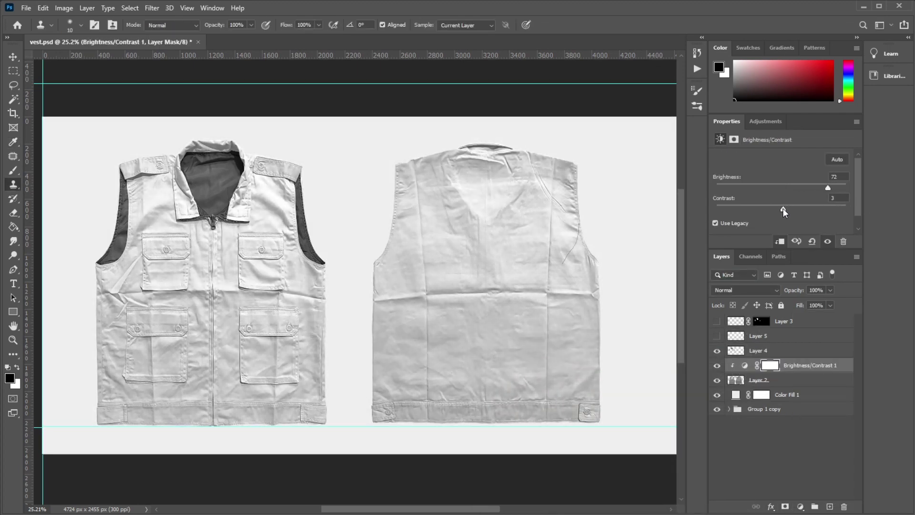
{"action": "left_click_drag", "start_coordinate": [831, 188], "coordinate": [839, 187]}
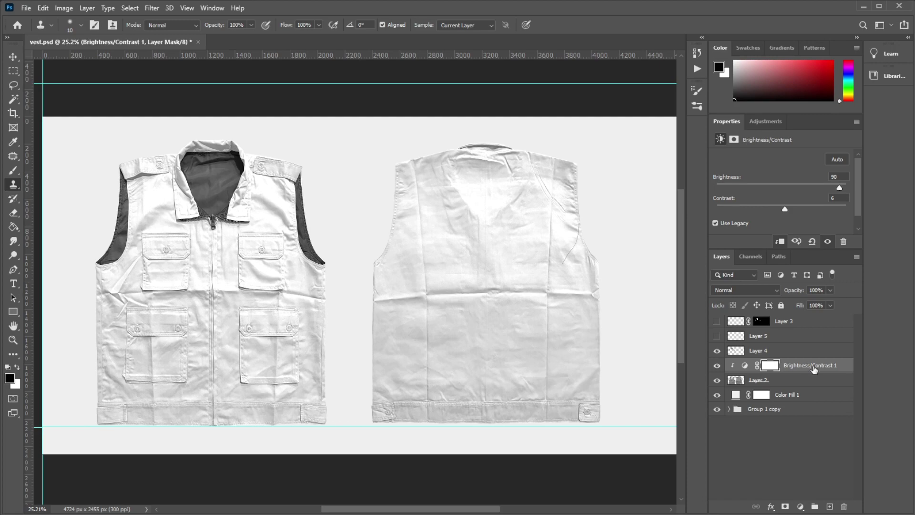
{"action": "scroll", "coordinate": [223, 288], "scroll_direction": "up", "scroll_amount": 5}
{"action": "scroll", "coordinate": [174, 316], "scroll_direction": "down", "scroll_amount": 5}
{"action": "scroll", "coordinate": [236, 225], "scroll_direction": "up", "scroll_amount": 5}
{"action": "scroll", "coordinate": [240, 260], "scroll_direction": "down", "scroll_amount": 2}
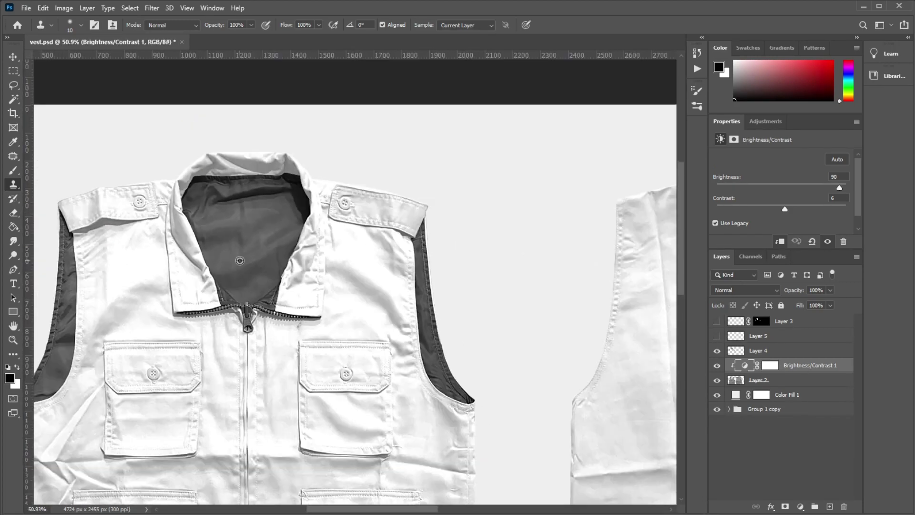
Step: Reset Brightness/Contrast 1 to zero and raise its brightness again
{"action": "left_click", "coordinate": [762, 351]}
{"action": "scroll", "coordinate": [239, 312], "scroll_direction": "up", "scroll_amount": 2}
{"action": "scroll", "coordinate": [317, 321], "scroll_direction": "up", "scroll_amount": 1}
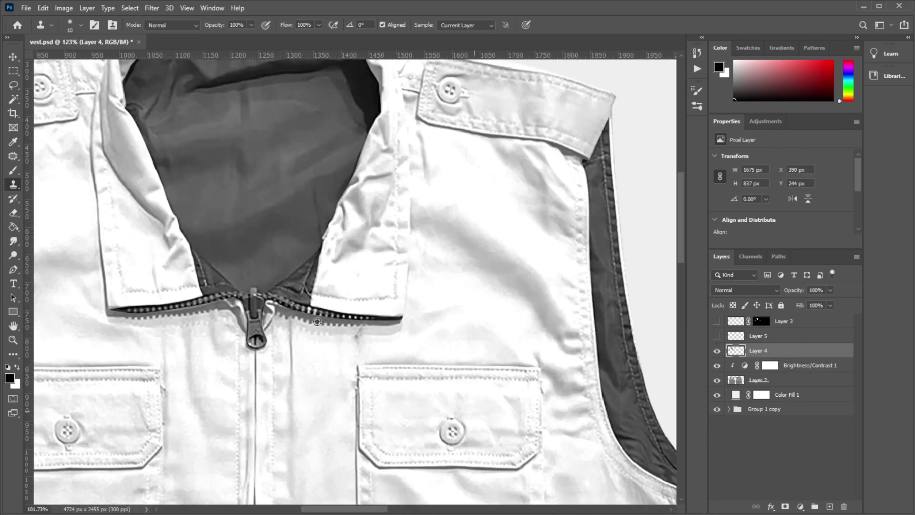
{"action": "scroll", "coordinate": [317, 322], "scroll_direction": "down", "scroll_amount": 1}
{"action": "left_click", "coordinate": [810, 365]}
{"action": "left_click", "coordinate": [812, 241]}
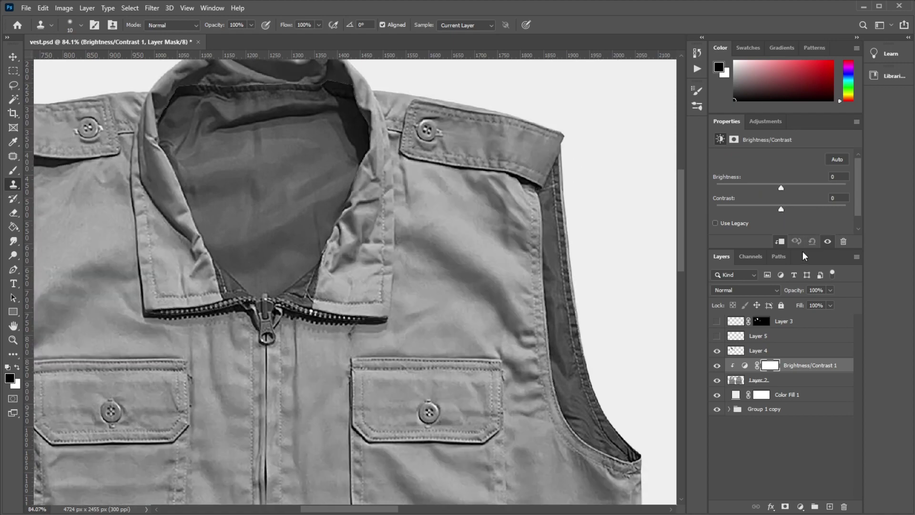
{"action": "mouse_move", "coordinate": [779, 186]}
{"action": "left_mouse_down"}
{"action": "mouse_move", "coordinate": [805, 199]}
{"action": "mouse_move", "coordinate": [832, 187]}
{"action": "left_mouse_up"}
Step: Enable Use Legacy on Brightness/Contrast 1 and fine-tune brightness and contrast to whiten the back vest
{"action": "scroll", "coordinate": [255, 285], "scroll_direction": "down", "scroll_amount": 2}
{"action": "scroll", "coordinate": [255, 286], "scroll_direction": "down", "scroll_amount": 2}
{"action": "left_click", "coordinate": [729, 223]}
{"action": "left_click_drag", "start_coordinate": [781, 208], "coordinate": [782, 204]}
{"action": "scroll", "coordinate": [490, 236], "scroll_direction": "up", "scroll_amount": 1}
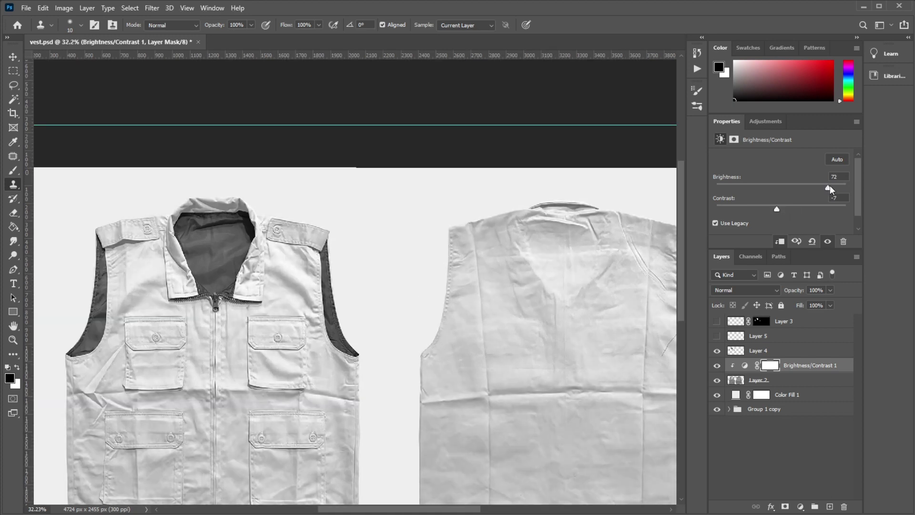
{"action": "left_click_drag", "start_coordinate": [832, 187], "coordinate": [830, 187]}
{"action": "left_click_drag", "start_coordinate": [784, 209], "coordinate": [780, 208]}
{"action": "scroll", "coordinate": [333, 261], "scroll_direction": "down", "scroll_amount": 1}
Step: Duplicate the clipped adjustment with brightness 0, then group Layer 2 and its adjustments as Group 1
{"action": "key", "text": "ctrl+j"}
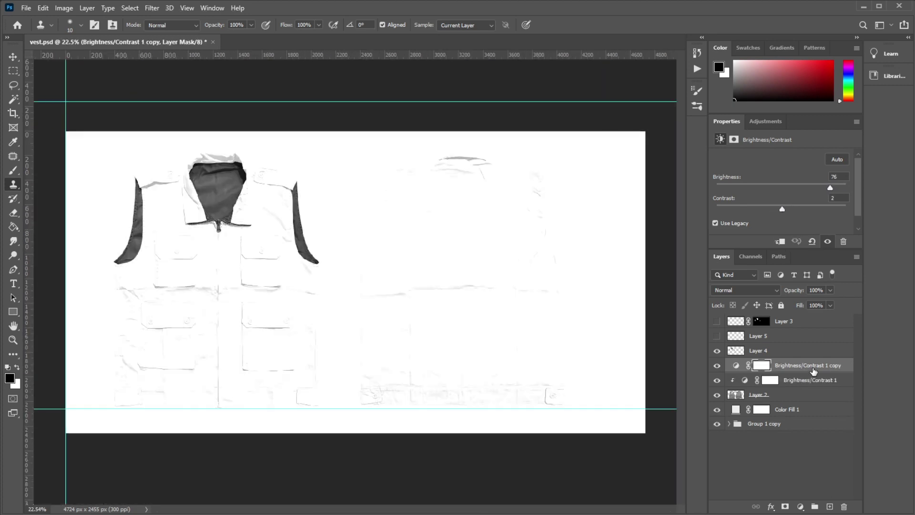
{"action": "left_click", "coordinate": [780, 241]}
{"action": "double_click", "coordinate": [837, 177]}
{"action": "type", "text": "0"}
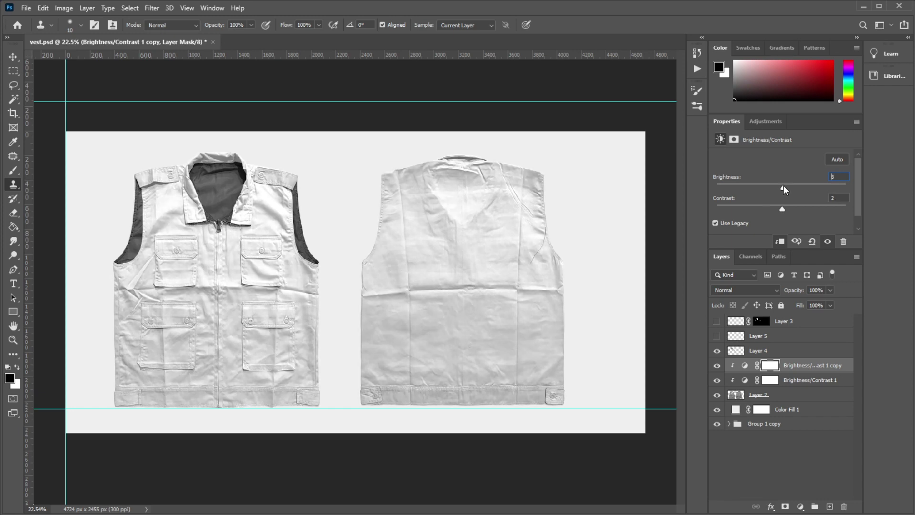
{"action": "left_click", "coordinate": [831, 397], "text": "shift"}
{"action": "key", "text": "ctrl+g"}
Step: Add a Brightness/Contrast layer clipped to Layer 4 with high brightness and raised contrast
{"action": "left_click", "coordinate": [801, 506]}
{"action": "left_click", "coordinate": [819, 342]}
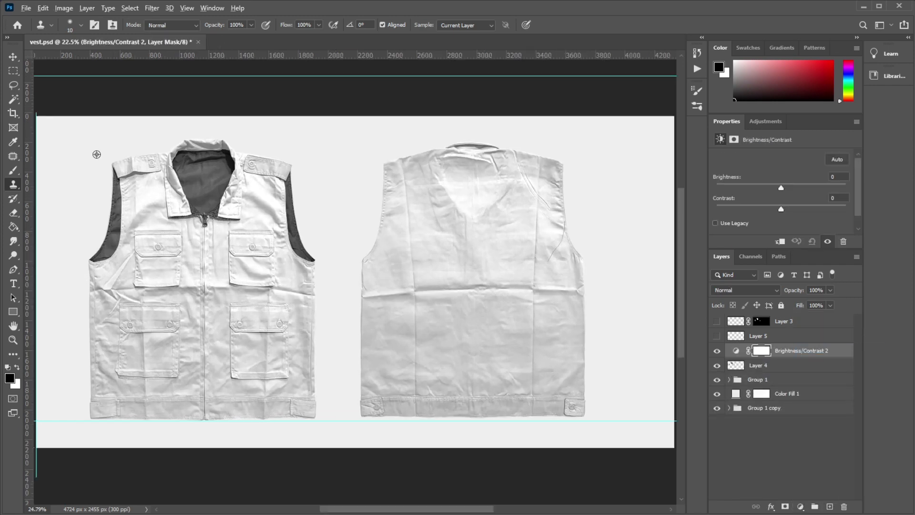
{"action": "left_click", "coordinate": [785, 241]}
{"action": "left_click_drag", "start_coordinate": [781, 187], "coordinate": [860, 190]}
{"action": "left_click_drag", "start_coordinate": [782, 211], "coordinate": [799, 213]}
{"action": "left_click_drag", "start_coordinate": [846, 187], "coordinate": [838, 187]}
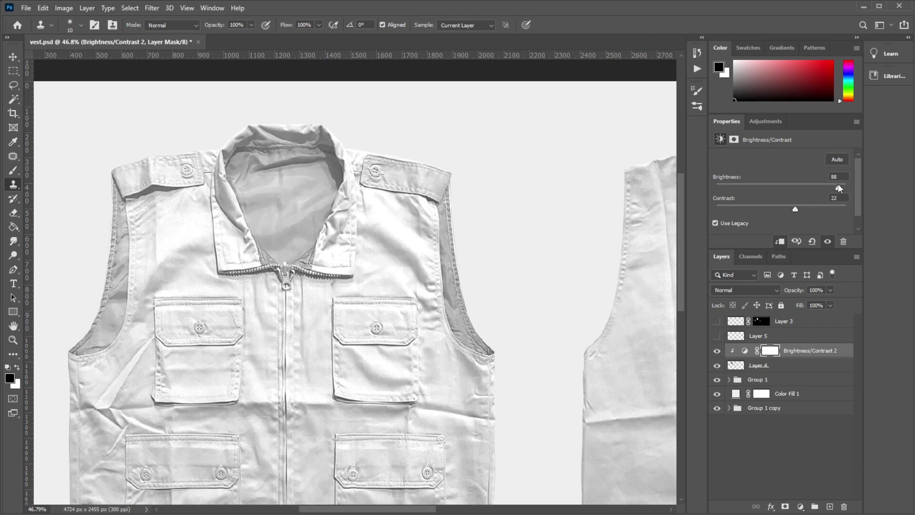
Step: Duplicate Layer 4's adjustment, setting the copy to contrast 0 and brightness about 28
{"action": "key", "text": "ctrl+j"}
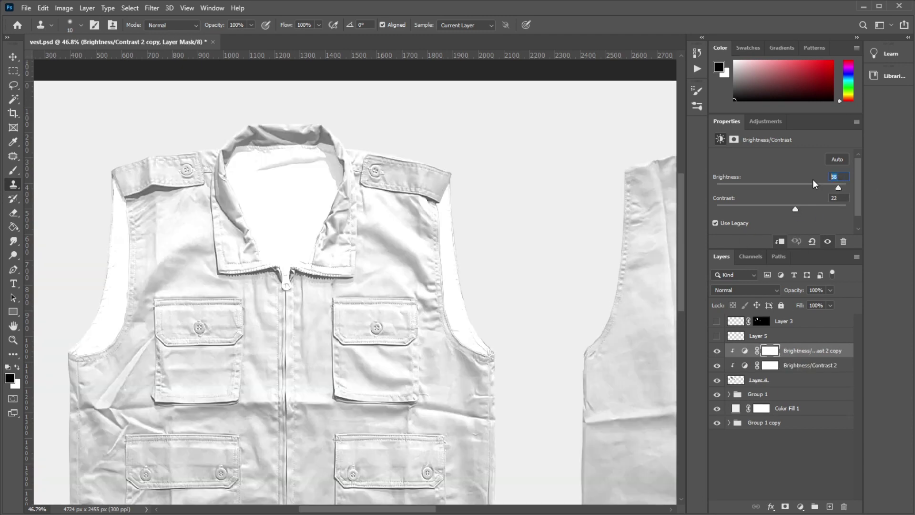
{"action": "key", "text": "Tab"}
{"action": "type", "text": "0"}
{"action": "left_click_drag", "start_coordinate": [838, 187], "coordinate": [800, 187]}
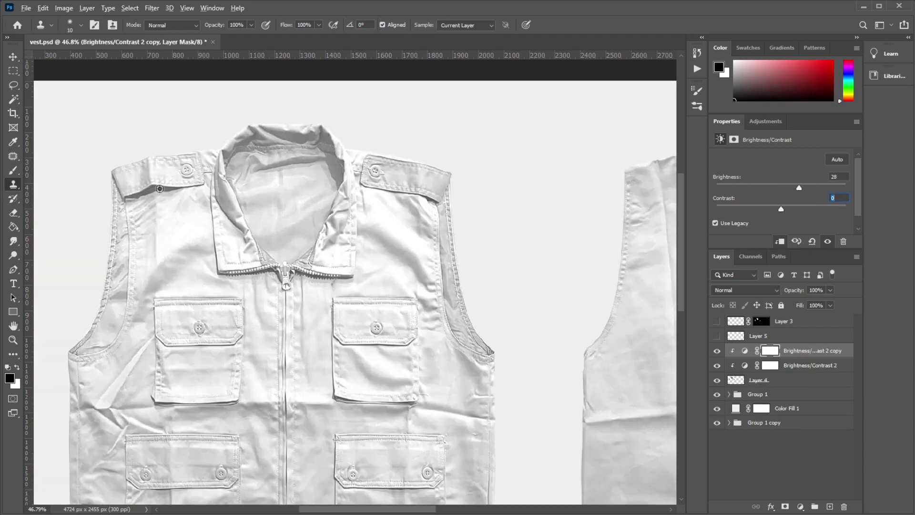
{"action": "key", "text": "v"}
{"action": "key", "text": "ctrl+0"}
{"action": "left_click", "coordinate": [763, 379]}
Step: Try a Curves brightening on a box around the back vest, then cancel it
{"action": "left_click", "coordinate": [728, 394]}
{"action": "left_click", "coordinate": [762, 437]}
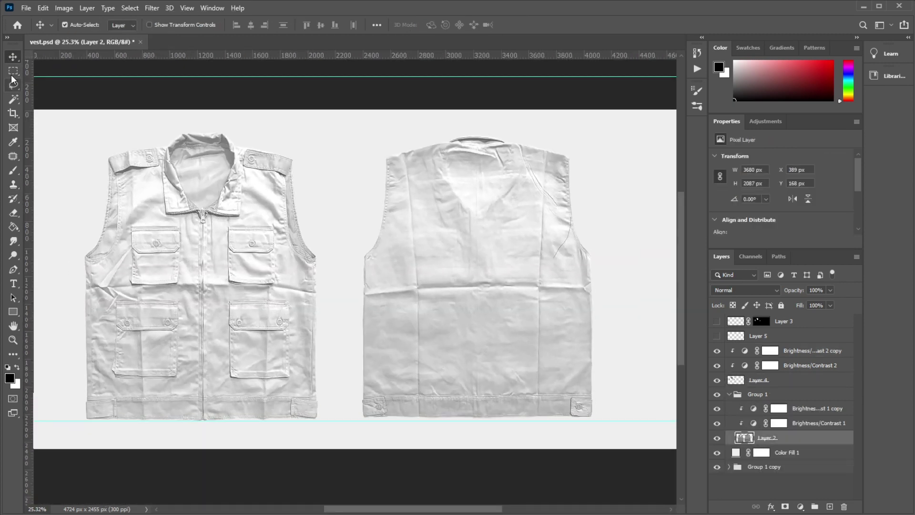
{"action": "key", "text": "m"}
{"action": "left_click_drag", "start_coordinate": [354, 134], "coordinate": [623, 447]}
{"action": "key", "text": "ctrl+m"}
{"action": "left_click_drag", "start_coordinate": [618, 400], "coordinate": [618, 390]}
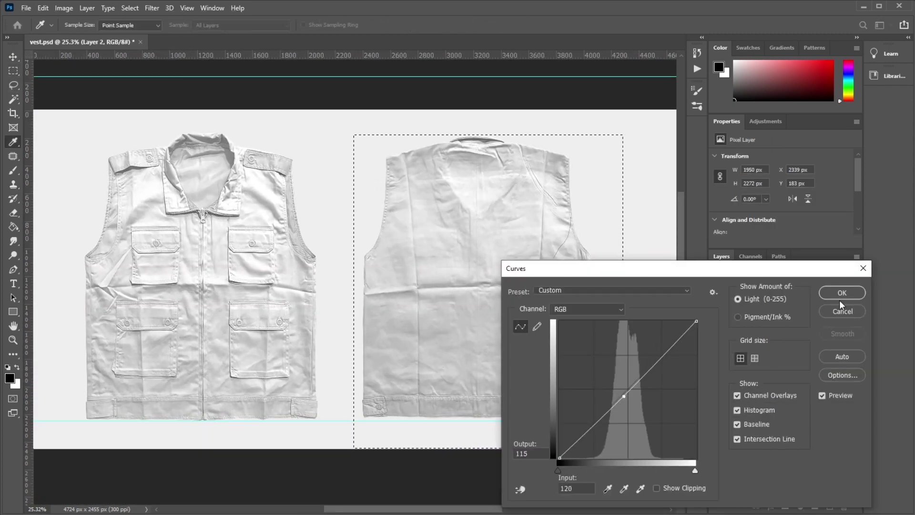
{"action": "left_click", "coordinate": [834, 311]}
{"action": "scroll", "coordinate": [437, 307], "scroll_direction": "up", "scroll_amount": 1}
{"action": "key", "text": "ctrl+m"}
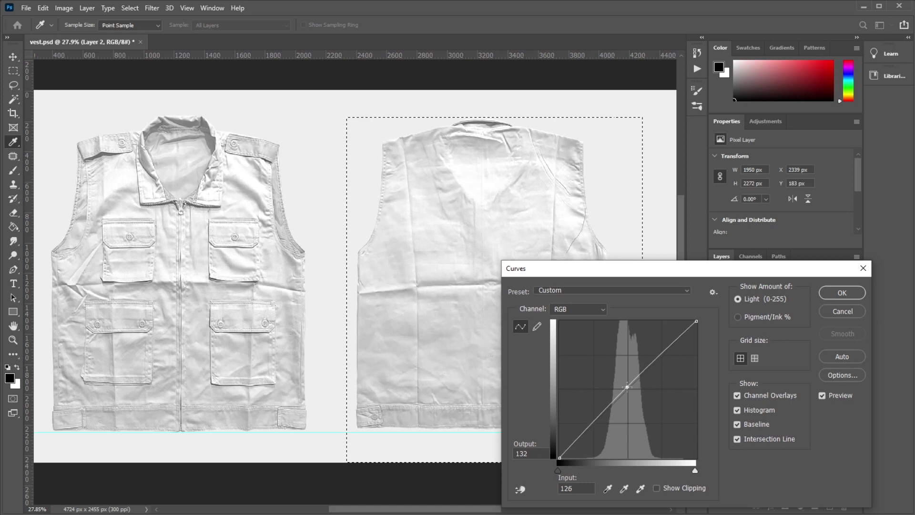
{"action": "left_click", "coordinate": [842, 311]}
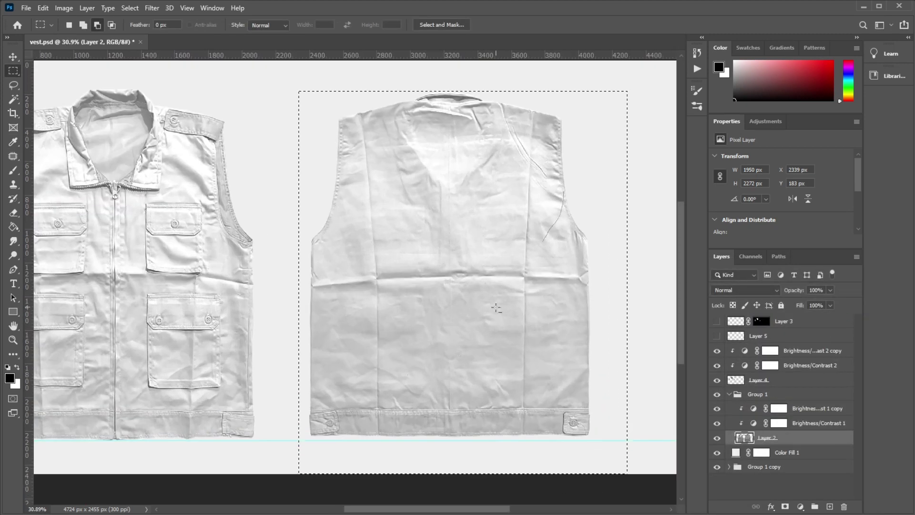
{"action": "scroll", "coordinate": [181, 290], "scroll_direction": "down", "scroll_amount": 2}
{"action": "key", "text": "ctrl+d"}
Step: Group the top brightness adjustment with Group 1 as Group 3 and merge Group 1
{"action": "left_click", "coordinate": [772, 352]}
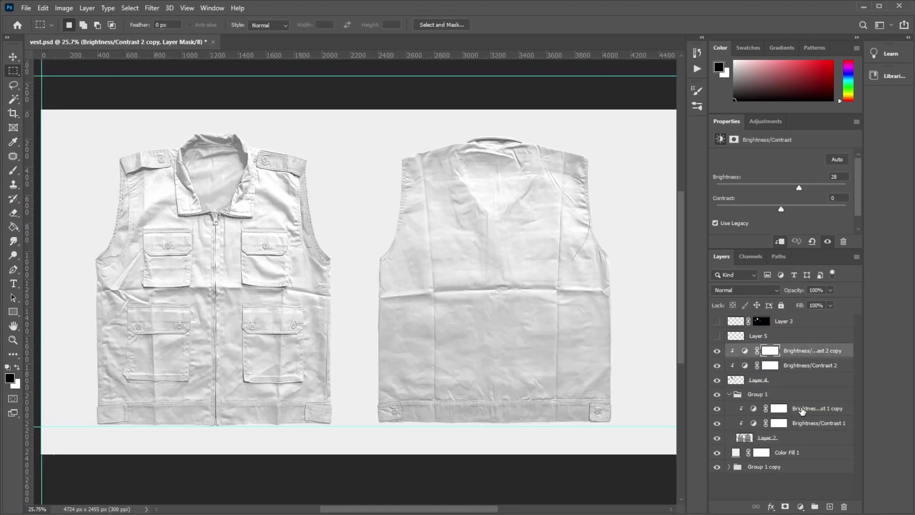
{"action": "left_click", "coordinate": [777, 394], "text": "shift"}
{"action": "key", "text": "ctrl+g"}
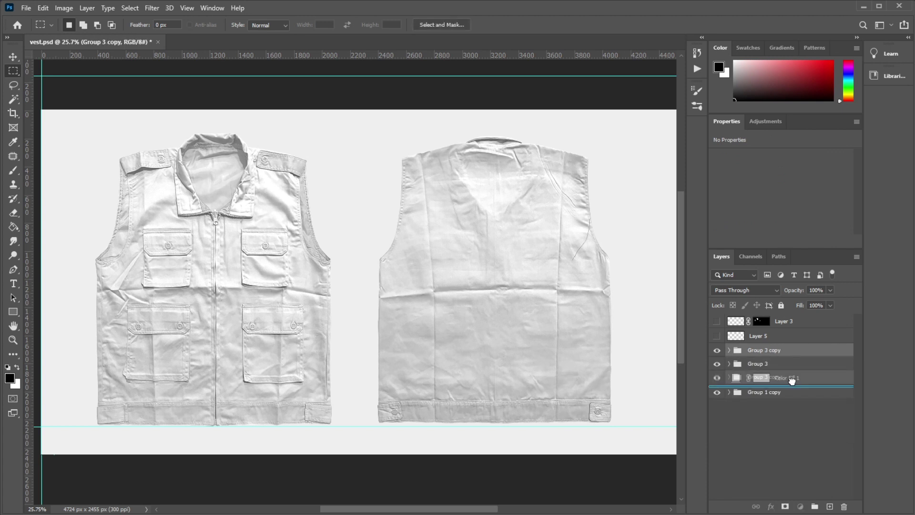
{"action": "right_click", "coordinate": [762, 378]}
{"action": "left_click", "coordinate": [812, 465]}
Step: Load the vest layer's outline from Group 1 copy as a selection and zoom in
{"action": "left_click", "coordinate": [716, 336]}
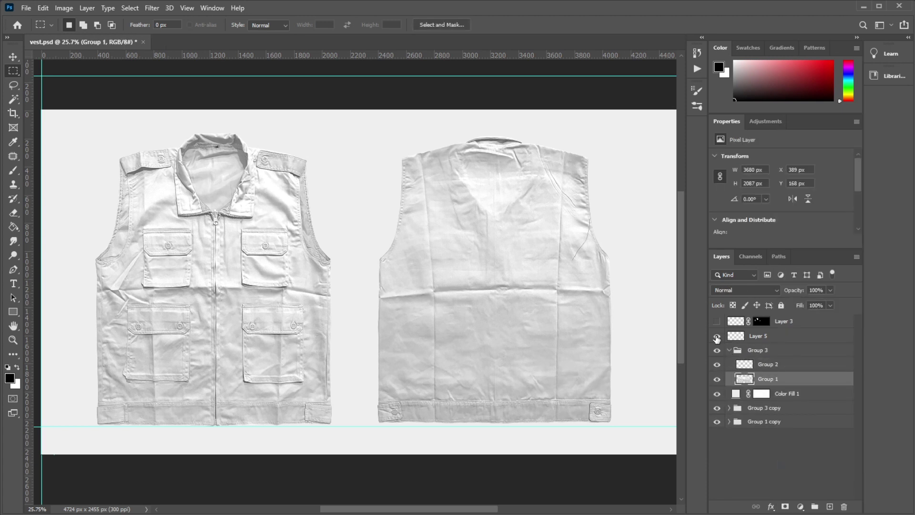
{"action": "left_click", "coordinate": [729, 422]}
{"action": "left_click", "coordinate": [744, 450], "text": "ctrl"}
{"action": "key", "text": "ctrl+plus"}
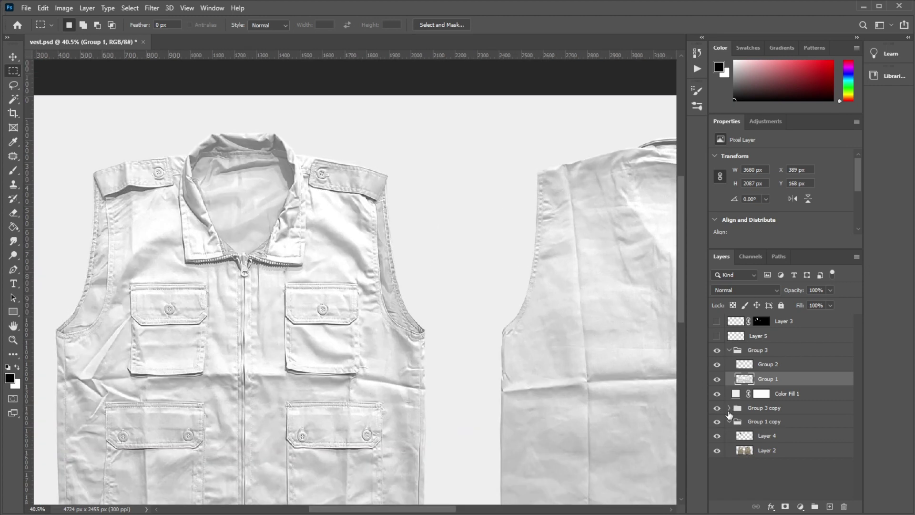
{"action": "left_click", "coordinate": [728, 421]}
Step: Add red Color Fill 2 and Color Fill 3 layers and move them above Color Fill 1
{"action": "left_click", "coordinate": [800, 506]}
{"action": "left_click", "coordinate": [809, 317]}
{"action": "left_click", "coordinate": [787, 354]}
{"action": "left_click_drag", "start_coordinate": [793, 379], "coordinate": [799, 402]}
{"action": "left_click", "coordinate": [800, 506]}
{"action": "left_click", "coordinate": [810, 316]}
{"action": "left_click", "coordinate": [773, 353]}
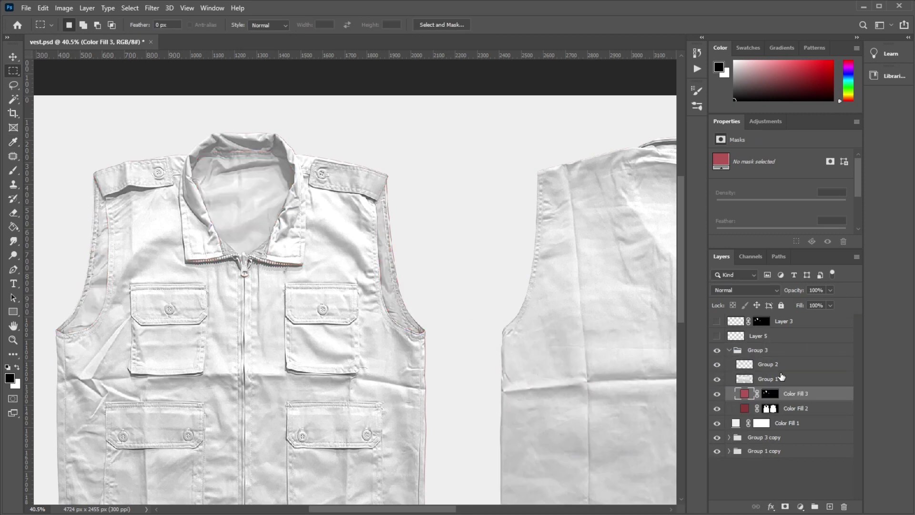
{"action": "left_click", "coordinate": [782, 378]}
{"action": "left_click", "coordinate": [796, 408], "text": "shift"}
{"action": "left_click_drag", "start_coordinate": [795, 408], "coordinate": [772, 417]}
Step: Merge Group 3, duplicate the vest layer, and set the top copy to Color Burn
{"action": "left_click", "coordinate": [763, 357]}
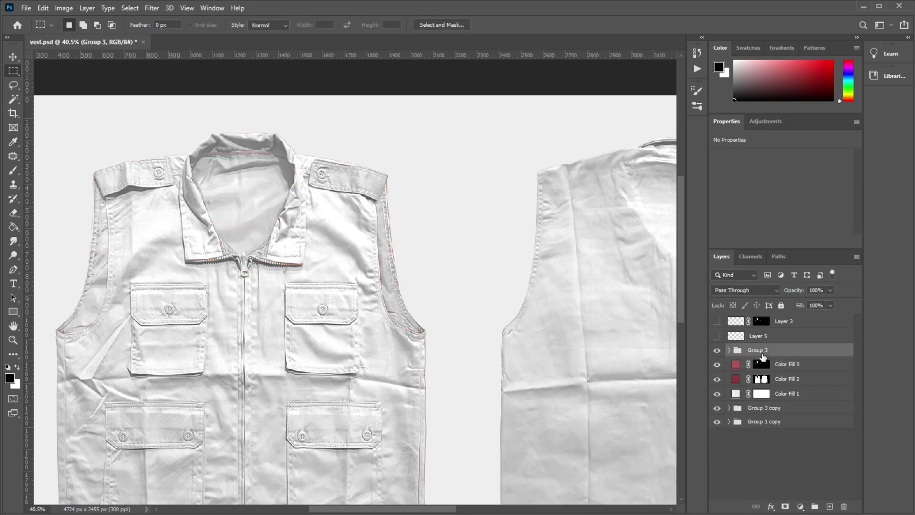
{"action": "right_click", "coordinate": [762, 356]}
{"action": "left_click", "coordinate": [786, 367]}
{"action": "key", "text": "ctrl+j"}
{"action": "key", "text": "ctrl+j"}
{"action": "key", "text": "ctrl+j"}
{"action": "left_click", "coordinate": [745, 290]}
{"action": "left_click", "coordinate": [735, 326]}
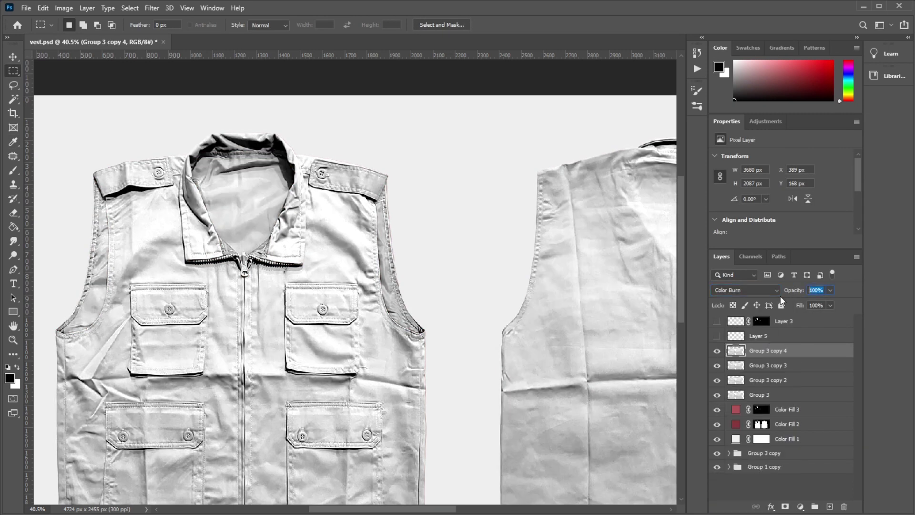
Step: Set Group 3 copy 3 to Screen blend mode at 65% opacity
{"action": "key", "text": "alt+bracketleft"}
{"action": "key", "text": "shift+alt+s"}
{"action": "type", "text": "65"}
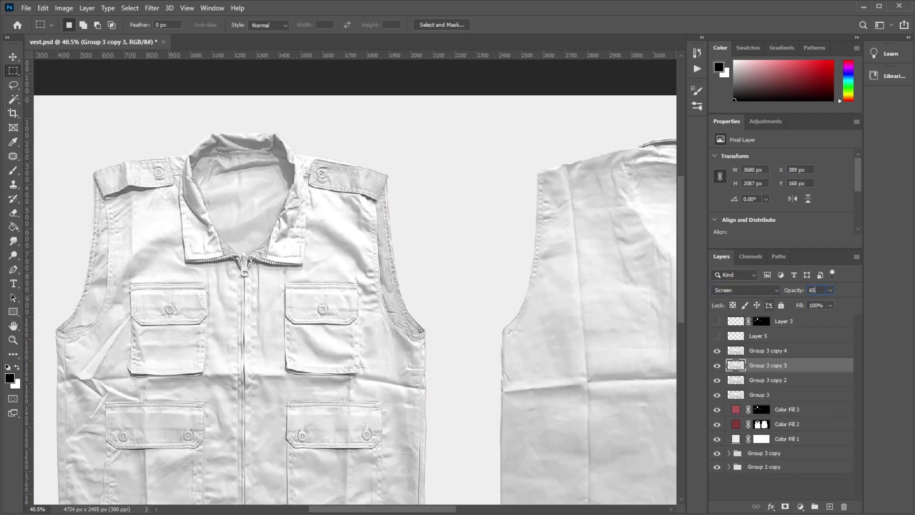
{"action": "key", "text": "Return"}
Step: Set Group 3 to Overlay with 65% opacity and 15% fill
{"action": "key", "text": "alt+bracketleft"}
{"action": "left_click", "coordinate": [745, 290]}
{"action": "left_click", "coordinate": [762, 338]}
{"action": "key", "text": "alt+bracketleft"}
{"action": "key", "text": "shift+alt+o"}
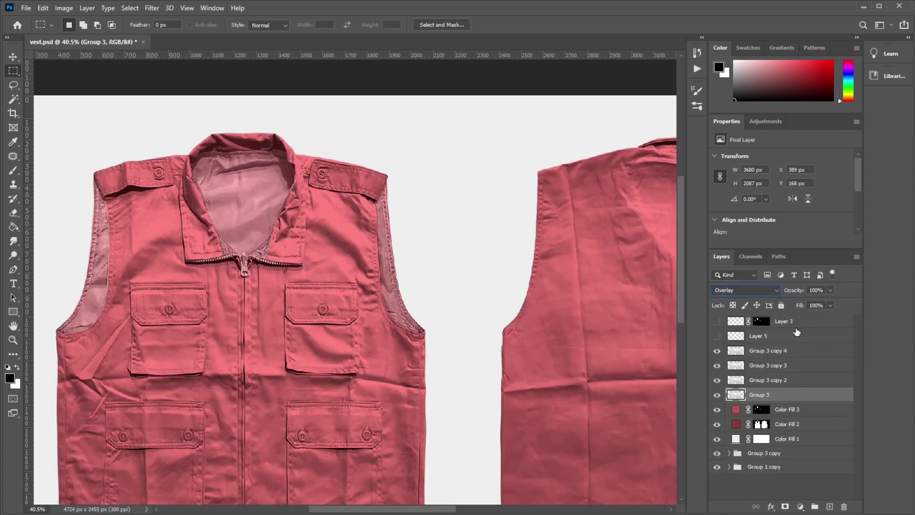
{"action": "type", "text": "65"}
{"action": "key", "text": "Tab"}
{"action": "type", "text": "15"}
{"action": "key", "text": "Return"}
{"action": "key", "text": "v"}
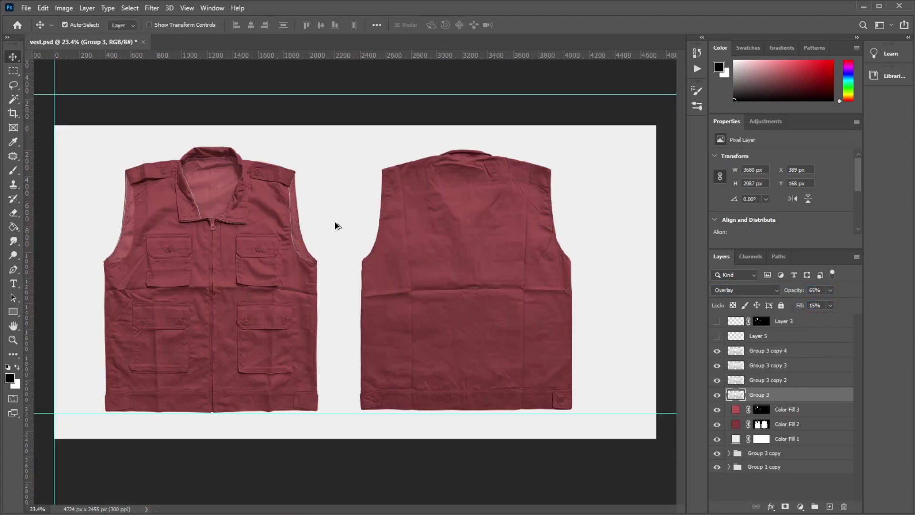
{"action": "scroll", "coordinate": [264, 222], "scroll_direction": "up", "scroll_amount": 3}
Step: Select Color Fill 2's mask and view that fill layer on its own
{"action": "scroll", "coordinate": [264, 222], "scroll_direction": "down", "scroll_amount": 3}
{"action": "left_click", "coordinate": [761, 423]}
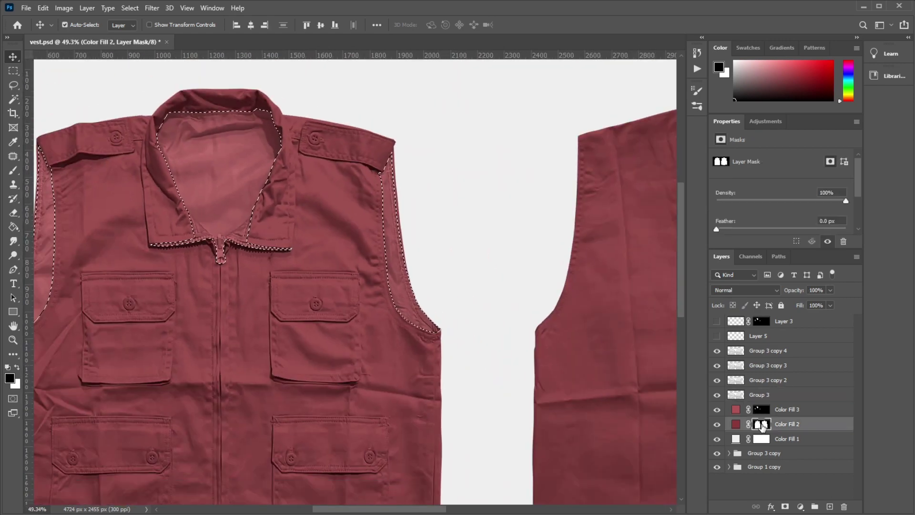
{"action": "left_click", "coordinate": [717, 424], "text": "alt"}
{"action": "scroll", "coordinate": [139, 352], "scroll_direction": "up", "scroll_amount": 2}
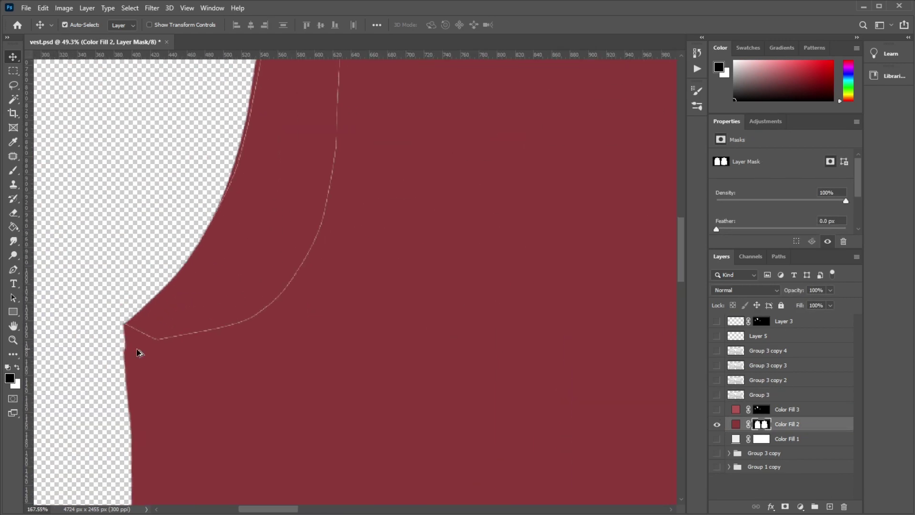
{"action": "scroll", "coordinate": [176, 352], "scroll_direction": "down", "scroll_amount": 1}
{"action": "left_click", "coordinate": [761, 423], "text": "ctrl"}
Step: Paint the mask gaps white with a 200 px Hard Round brush
{"action": "key", "text": "b"}
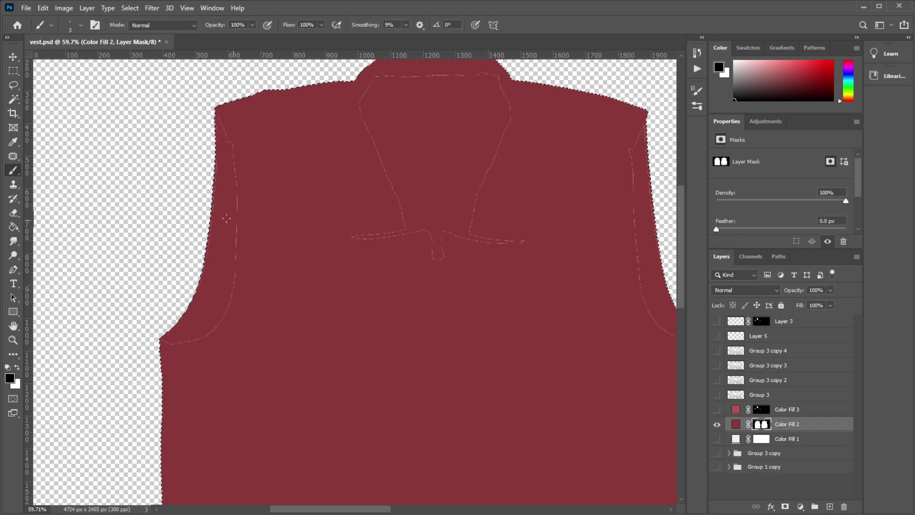
{"action": "key", "text": "x"}
{"action": "left_click", "coordinate": [81, 25]}
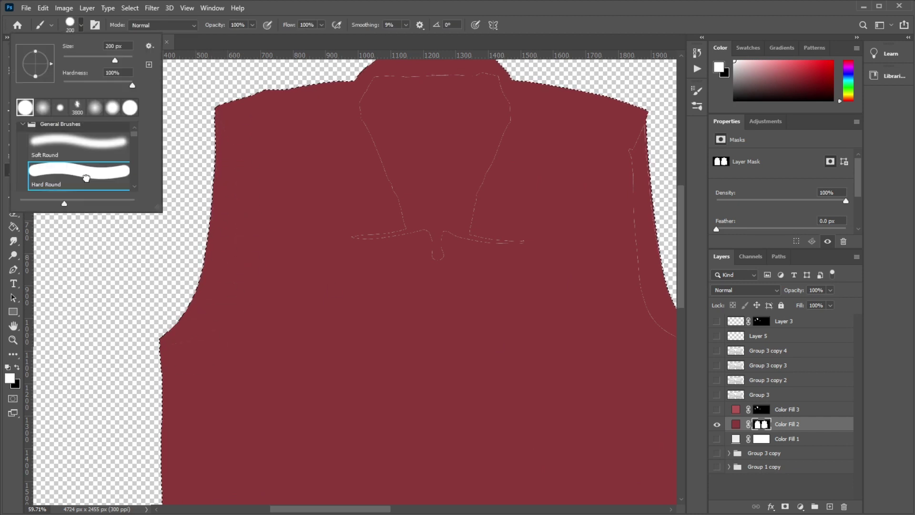
{"action": "left_click", "coordinate": [213, 305]}
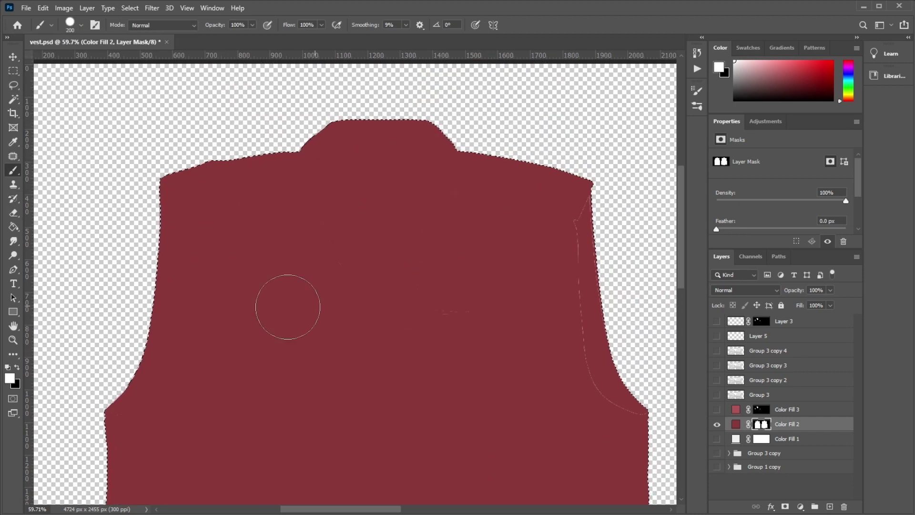
{"action": "scroll", "coordinate": [302, 319], "scroll_direction": "right", "scroll_amount": 5}
{"action": "scroll", "coordinate": [310, 214], "scroll_direction": "down", "scroll_amount": 2}
{"action": "key", "text": "ctrl+d"}
Step: Restore all layers' visibility and change Color Fill 3 to a darker maroon
{"action": "left_click", "coordinate": [717, 409]}
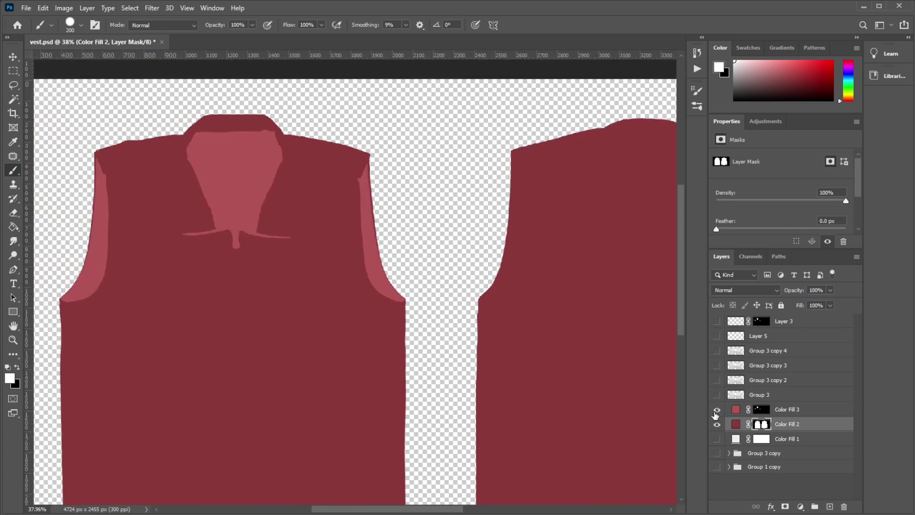
{"action": "left_click", "coordinate": [716, 336]}
{"action": "key", "text": "ctrl+0"}
{"action": "double_click", "coordinate": [735, 409]}
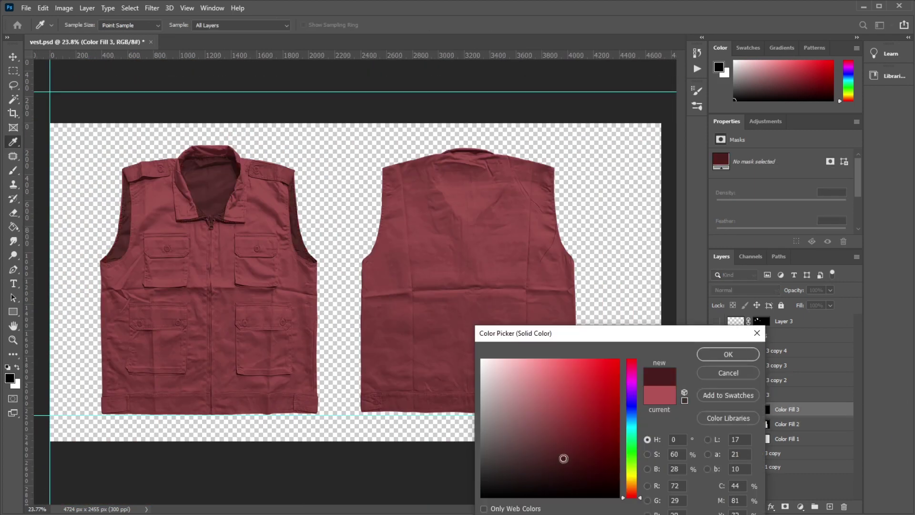
{"action": "left_click", "coordinate": [728, 354]}
{"action": "key", "text": "b"}
{"action": "scroll", "coordinate": [265, 198], "scroll_direction": "up", "scroll_amount": 3}
{"action": "scroll", "coordinate": [275, 226], "scroll_direction": "down", "scroll_amount": 2}
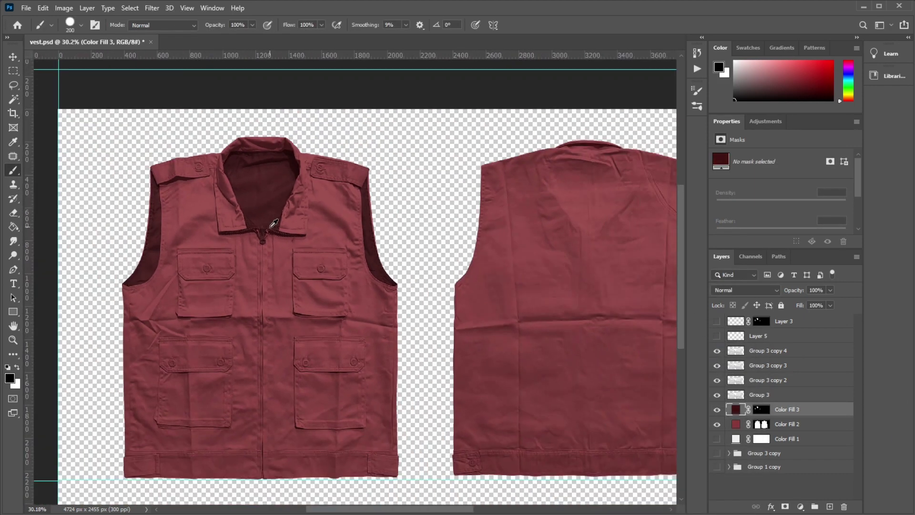
{"action": "scroll", "coordinate": [276, 226], "scroll_direction": "down", "scroll_amount": 3}
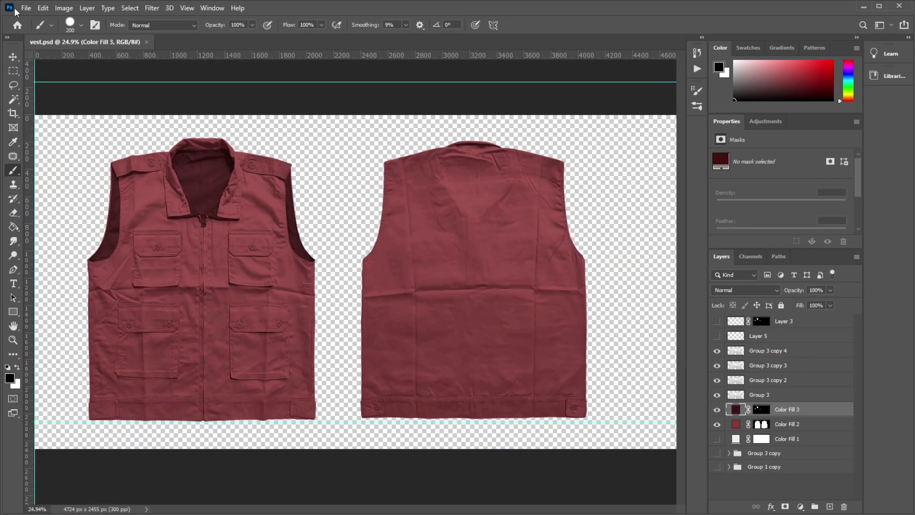
Step: Select Layer 5 and shift both vests lower on the canvas with Free Transform
{"action": "key", "text": "v"}
{"action": "key", "text": "ctrl+0"}
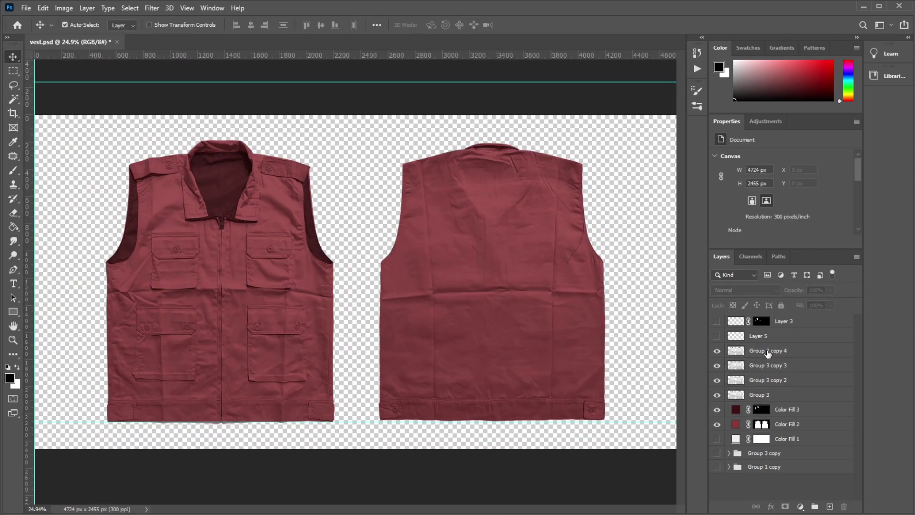
{"action": "left_click", "coordinate": [716, 320]}
{"action": "key", "text": "ctrl+t"}
{"action": "scroll", "coordinate": [292, 267], "scroll_direction": "down", "scroll_amount": 3}
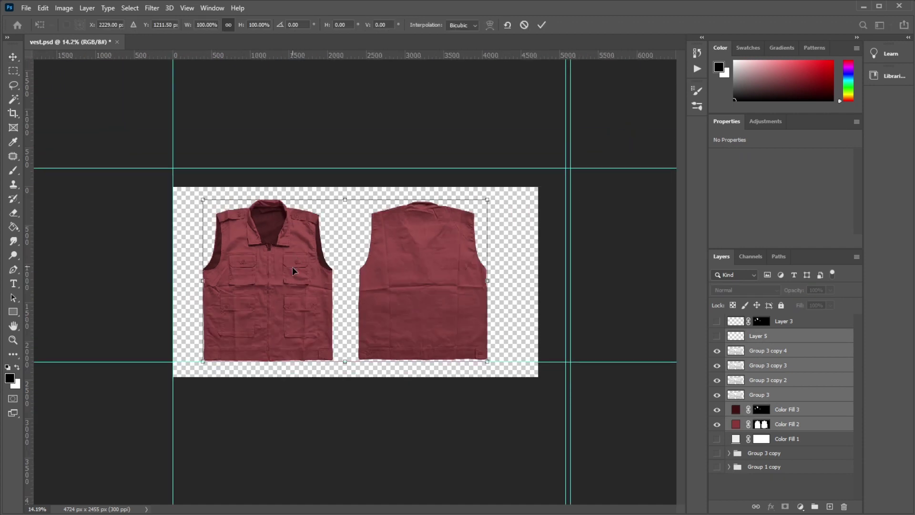
{"action": "left_click_drag", "start_coordinate": [293, 267], "coordinate": [301, 286]}
{"action": "key", "text": "Return"}
Step: Show Layer 5's collar size label and the pale Color Fill 1 background layer
{"action": "left_click", "coordinate": [758, 335]}
{"action": "scroll", "coordinate": [281, 224], "scroll_direction": "up", "scroll_amount": 5}
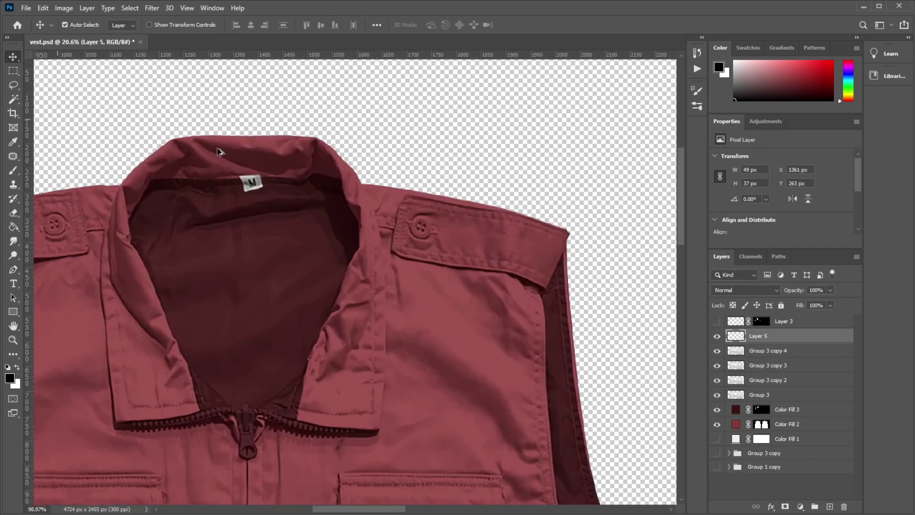
{"action": "scroll", "coordinate": [764, 338], "scroll_direction": "down", "scroll_amount": 1}
{"action": "left_click", "coordinate": [786, 424]}
{"action": "left_click", "coordinate": [716, 424]}
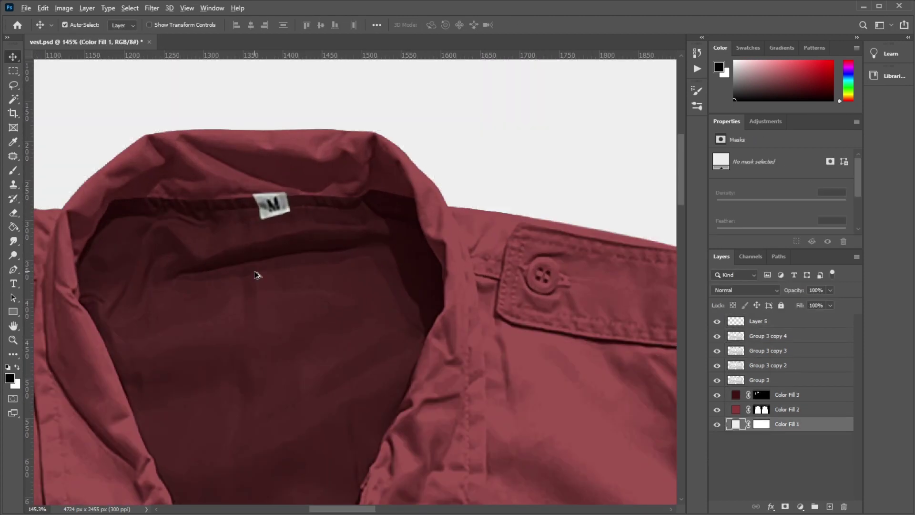
{"action": "scroll", "coordinate": [253, 271], "scroll_direction": "up", "scroll_amount": 1}
{"action": "key", "text": "ctrl+0"}
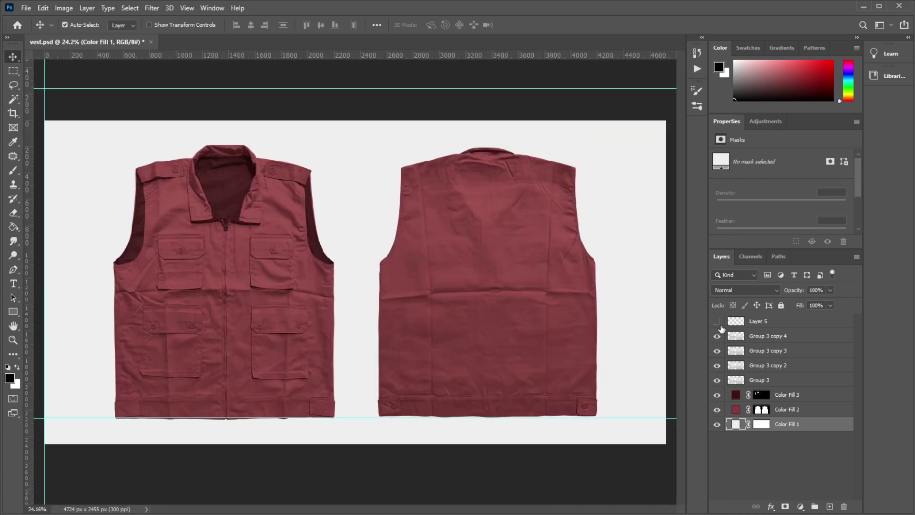
Step: Marquee the back vest on Group 3 copy 2 and raise its Curves midpoint twice
{"action": "left_click", "coordinate": [767, 365]}
{"action": "key", "text": "m"}
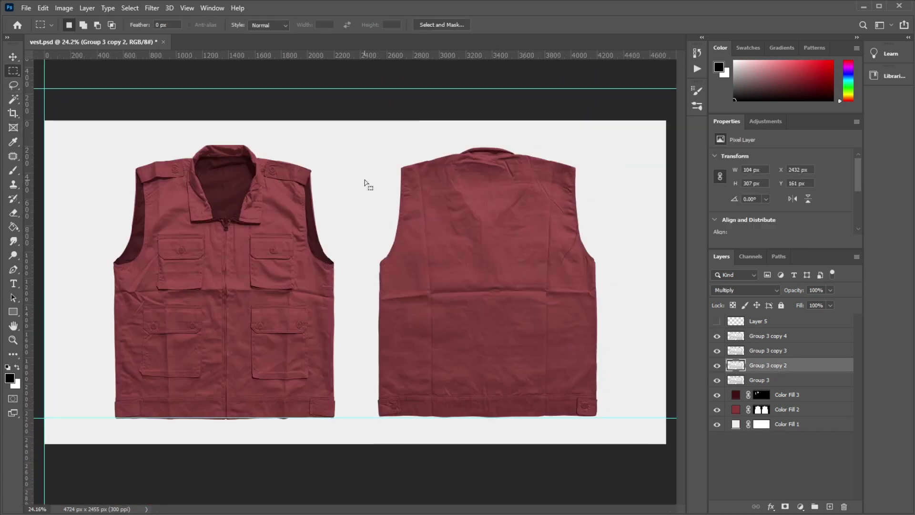
{"action": "left_click_drag", "start_coordinate": [353, 138], "coordinate": [619, 431]}
{"action": "key", "text": "ctrl+m"}
{"action": "left_click_drag", "start_coordinate": [625, 391], "coordinate": [625, 384]}
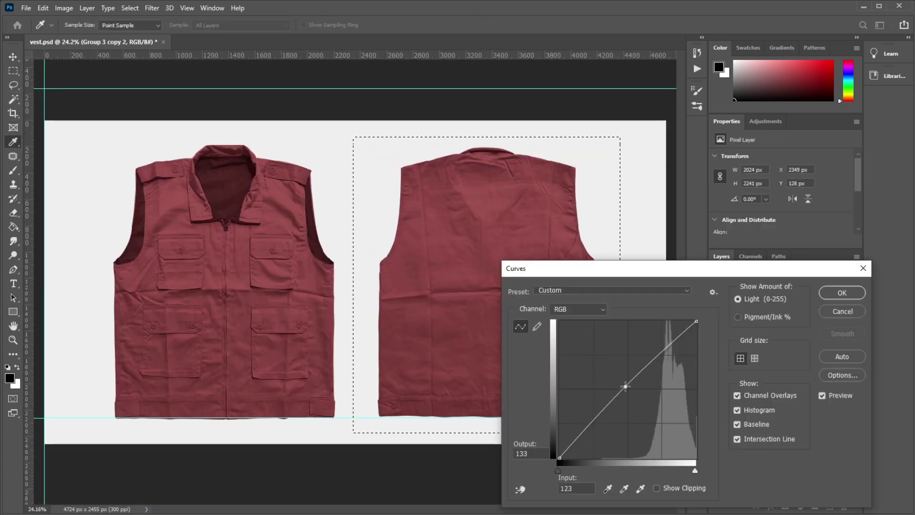
{"action": "left_click", "coordinate": [842, 292]}
{"action": "scroll", "coordinate": [500, 260], "scroll_direction": "up", "scroll_amount": 2}
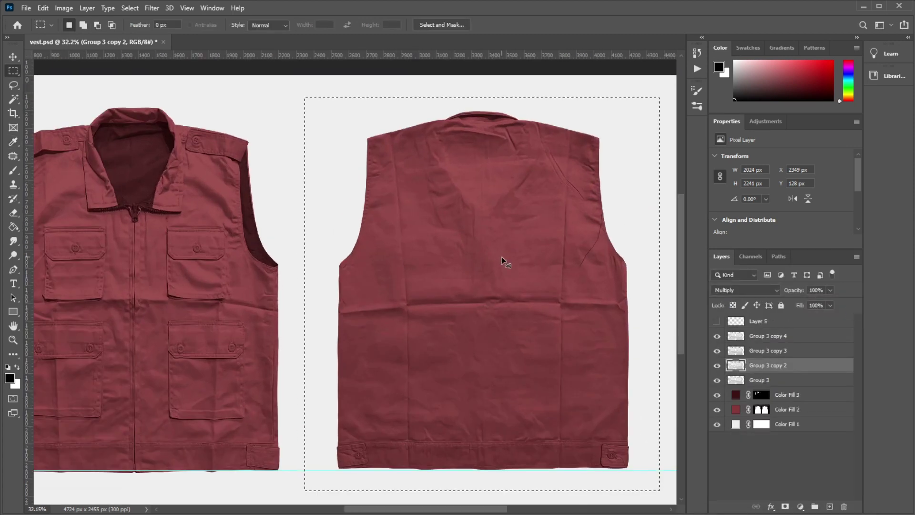
{"action": "key", "text": "ctrl+m"}
{"action": "left_click_drag", "start_coordinate": [629, 388], "coordinate": [624, 383]}
{"action": "key", "text": "Return"}
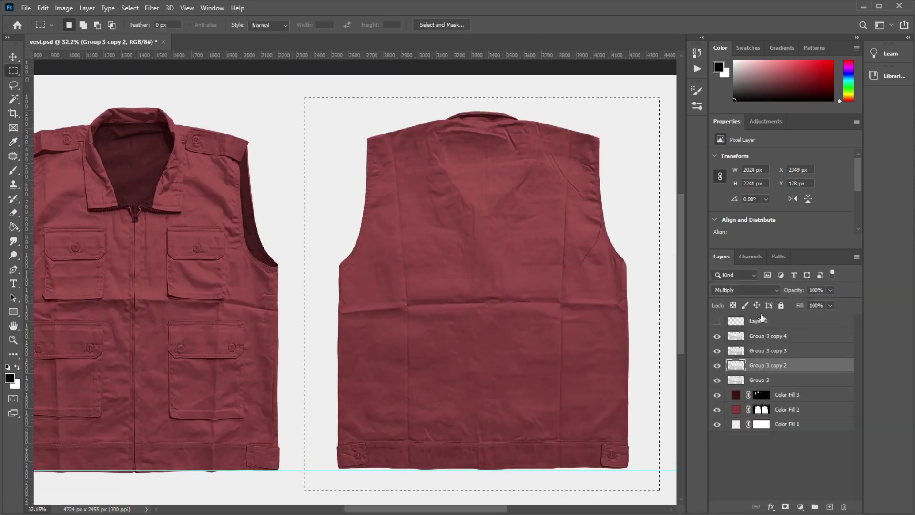
Step: Clear the rectangular selection and load the vest silhouettes as a selection
{"action": "key", "text": "ctrl+d"}
{"action": "scroll", "coordinate": [351, 291], "scroll_direction": "down", "scroll_amount": 2}
{"action": "left_click", "coordinate": [761, 408], "text": "ctrl"}
Step: Fill a new layer with the vest silhouettes and add a 132°, 39 px drop shadow
{"action": "key", "text": "ctrl+j"}
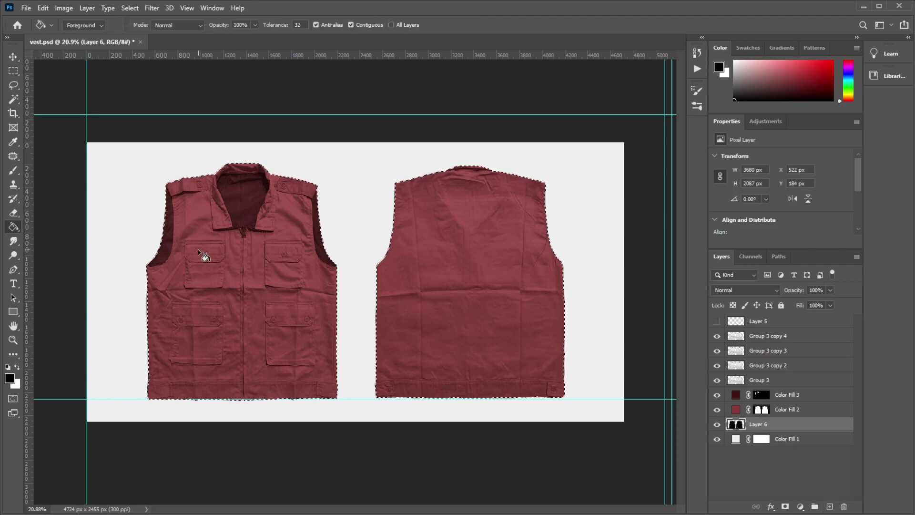
{"action": "left_click", "coordinate": [770, 506]}
{"action": "left_click_drag", "start_coordinate": [689, 320], "coordinate": [698, 320]}
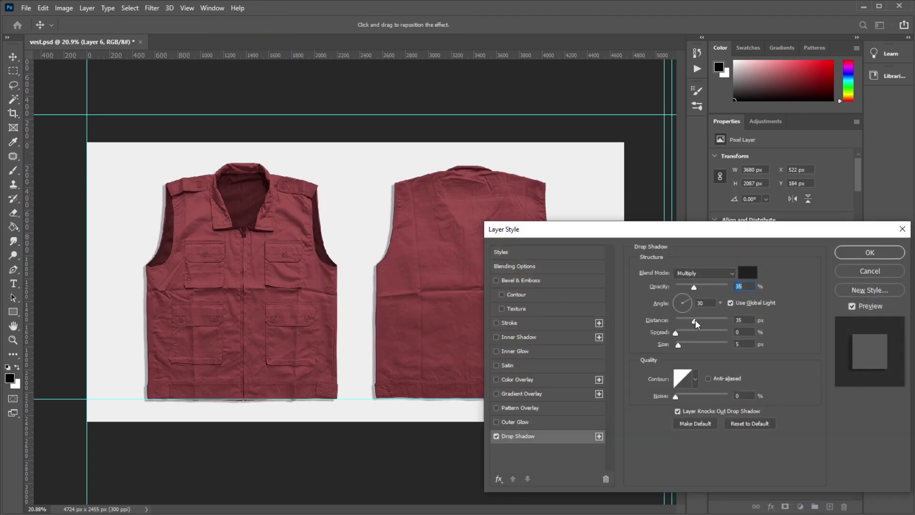
{"action": "left_click", "coordinate": [869, 252]}
{"action": "scroll", "coordinate": [395, 327], "scroll_direction": "up", "scroll_amount": 1}
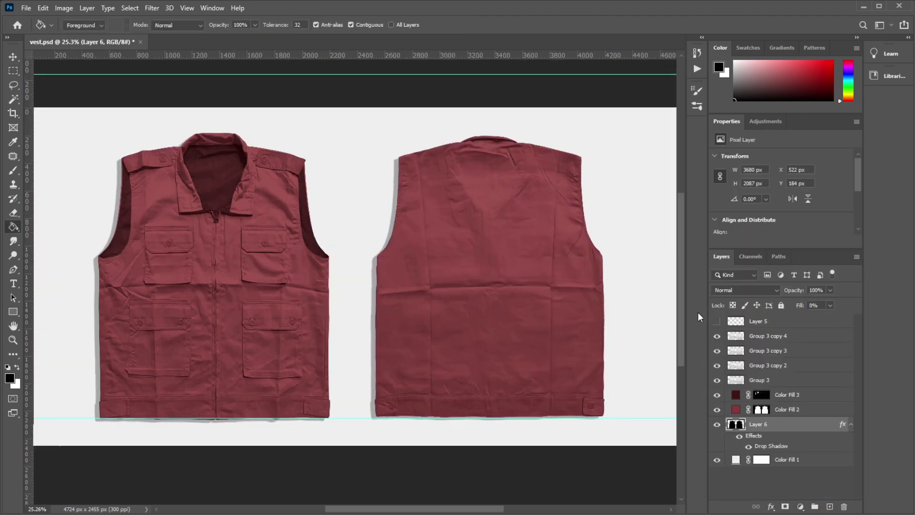
{"action": "double_click", "coordinate": [770, 445]}
{"action": "left_click", "coordinate": [681, 301]}
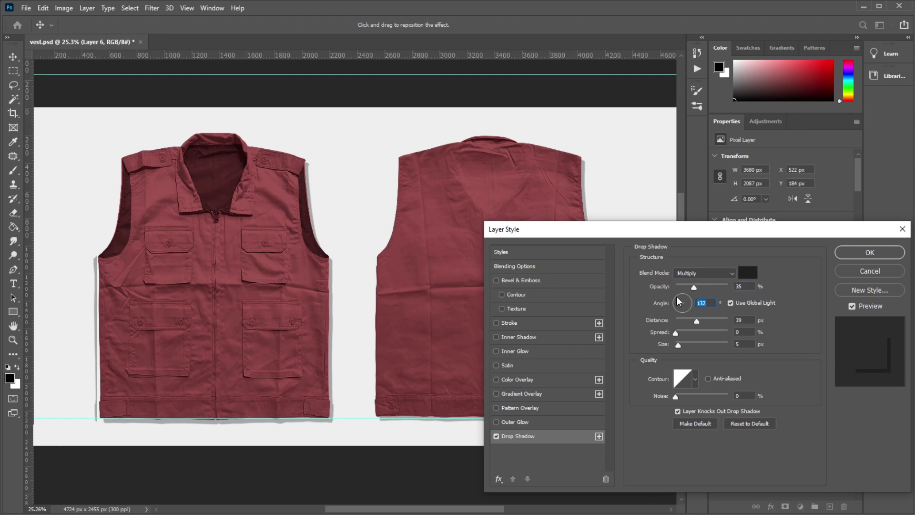
{"action": "left_click", "coordinate": [869, 252]}
Step: Review Color Fill 1's background colour and keep it unchanged
{"action": "double_click", "coordinate": [767, 459]}
{"action": "key", "text": "Escape"}
{"action": "key", "text": "g"}
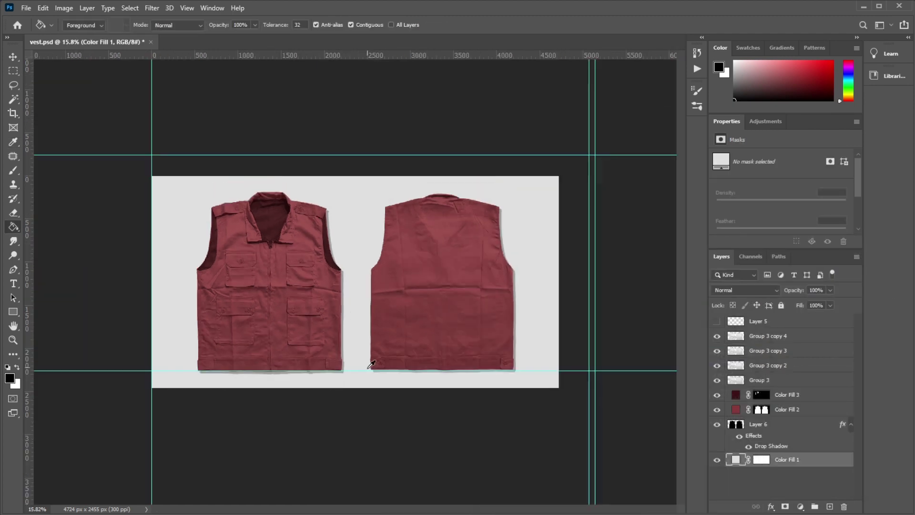
{"action": "scroll", "coordinate": [291, 316], "scroll_direction": "down", "scroll_amount": 1}
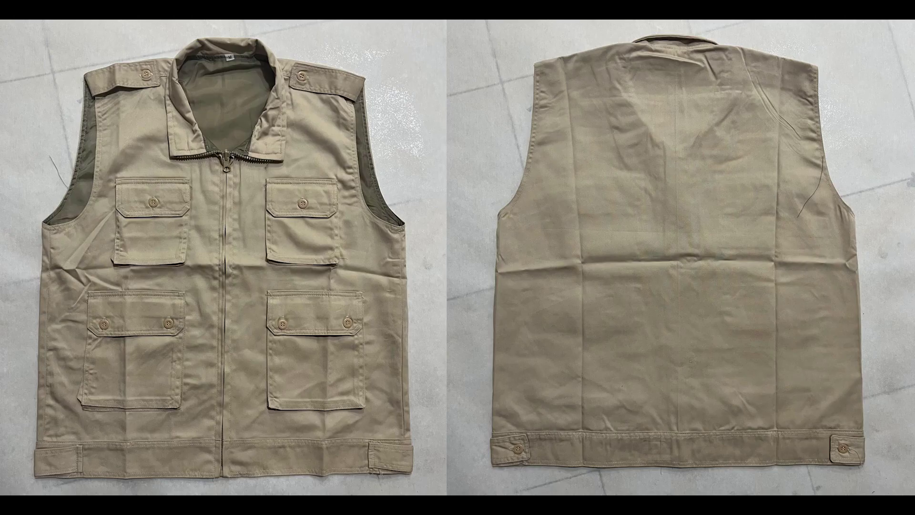